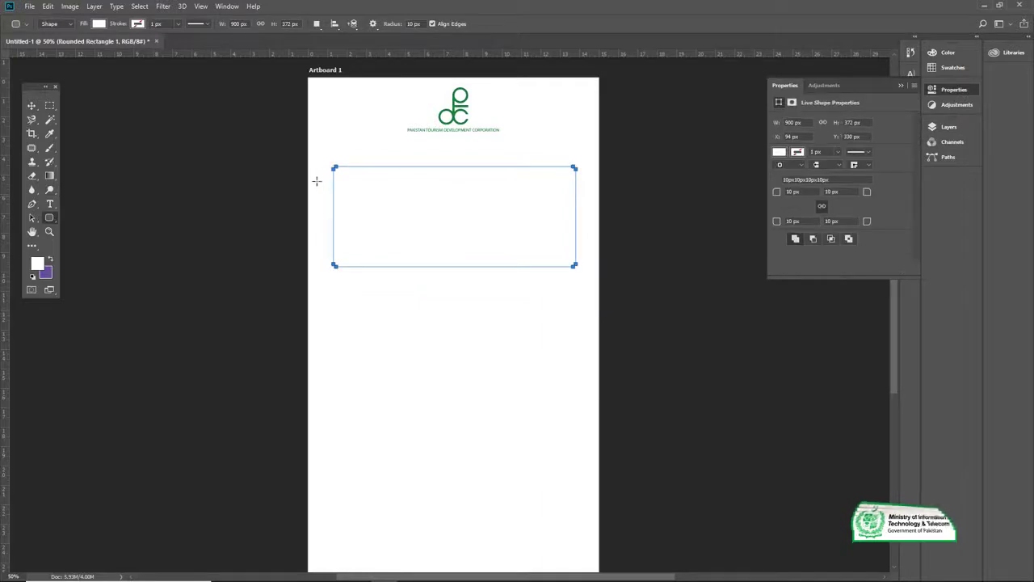
# - Increase the corner radius of the large rounded rectangle below the logo equally on all four corners
pyautogui.moveTo(780, 192); pyautogui.dragTo(794, 194)
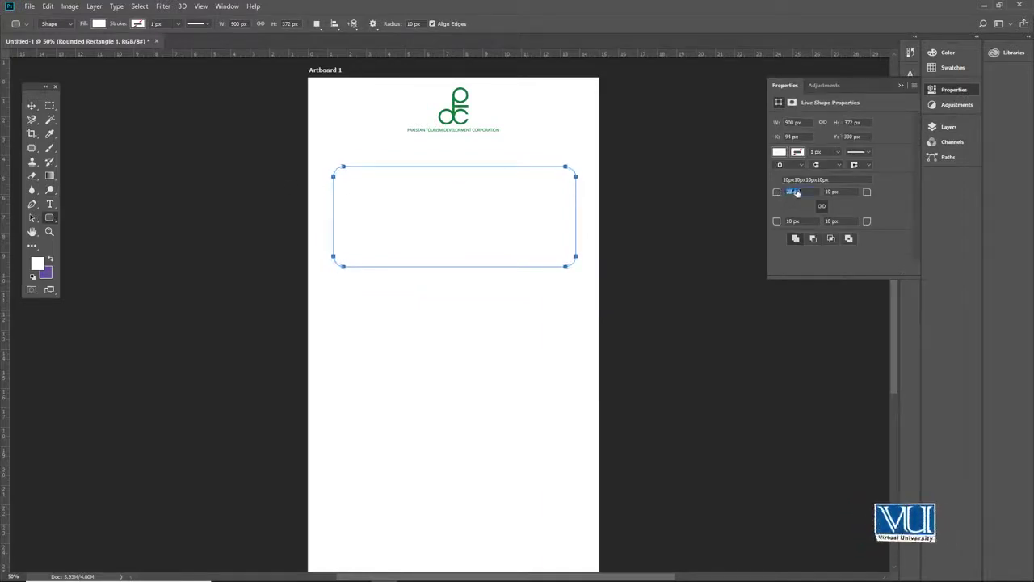
pyautogui.click(934, 90)
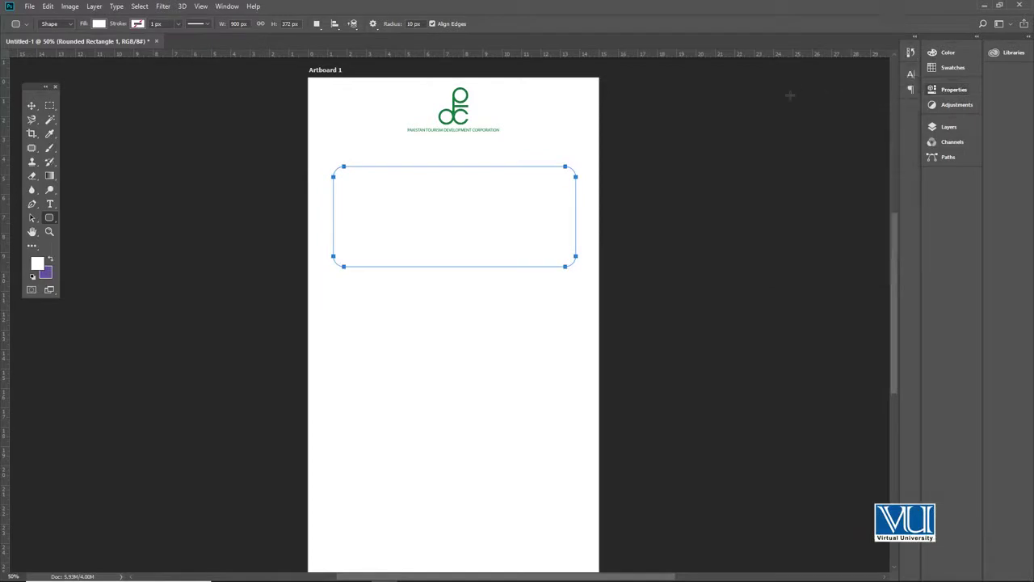
# - Add a drop shadow to the rounded rectangle with 39% opacity, 17 px distance, 7% spread and 38 px size
pyautogui.press('F7')
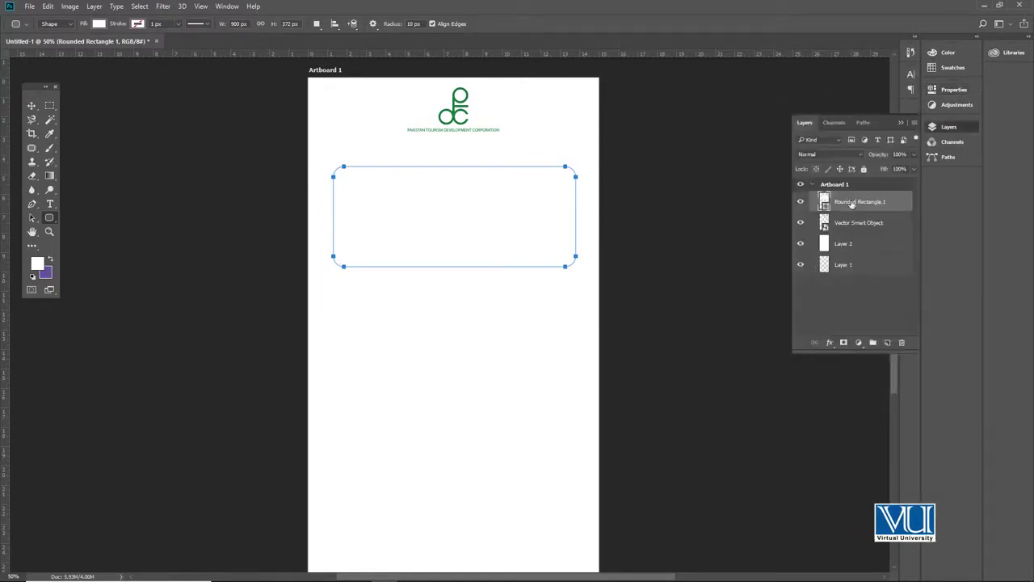
pyautogui.press('v')
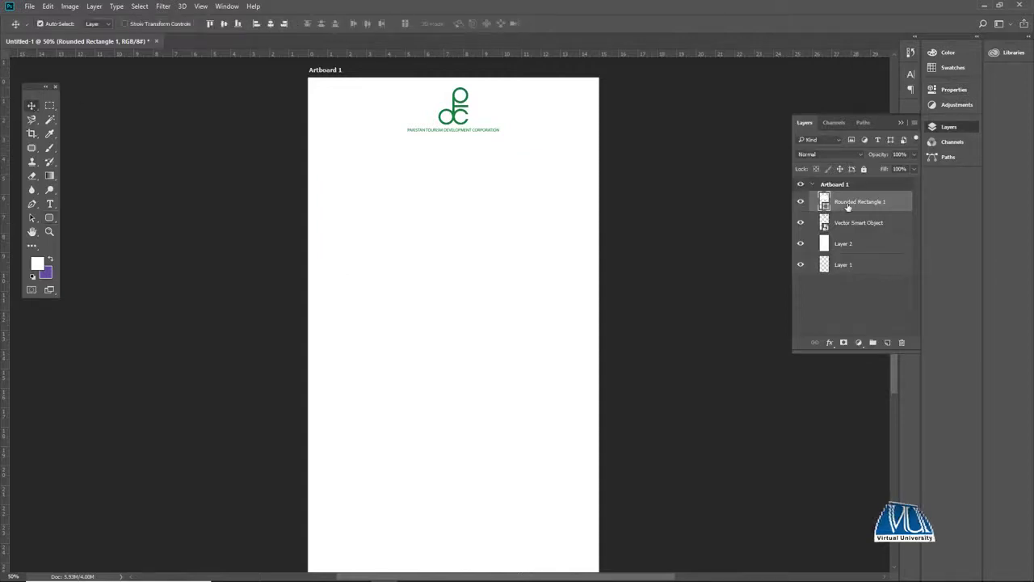
pyautogui.rightClick(847, 205)
pyautogui.click(874, 86)
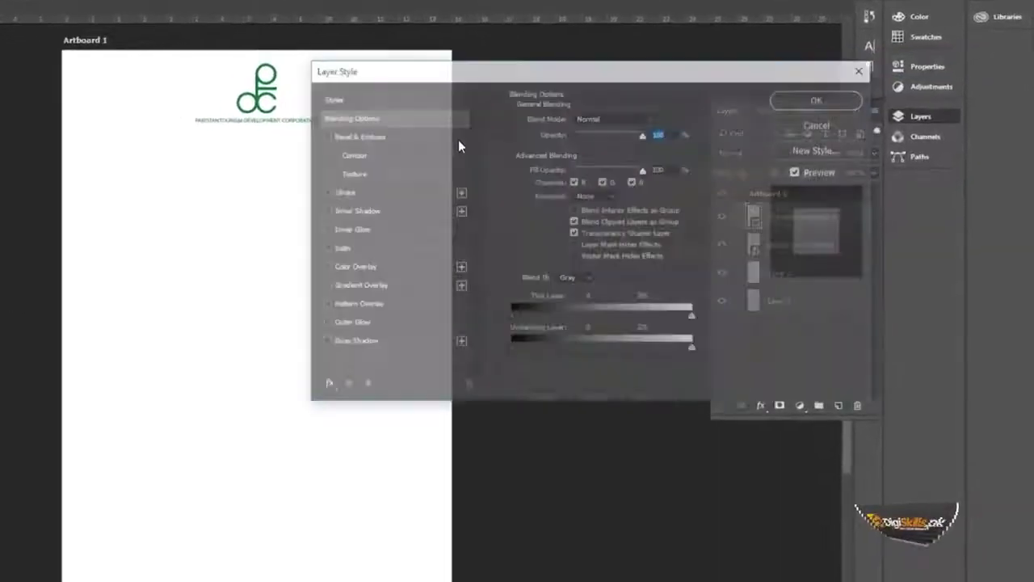
pyautogui.moveTo(445, 63); pyautogui.dragTo(646, 40)
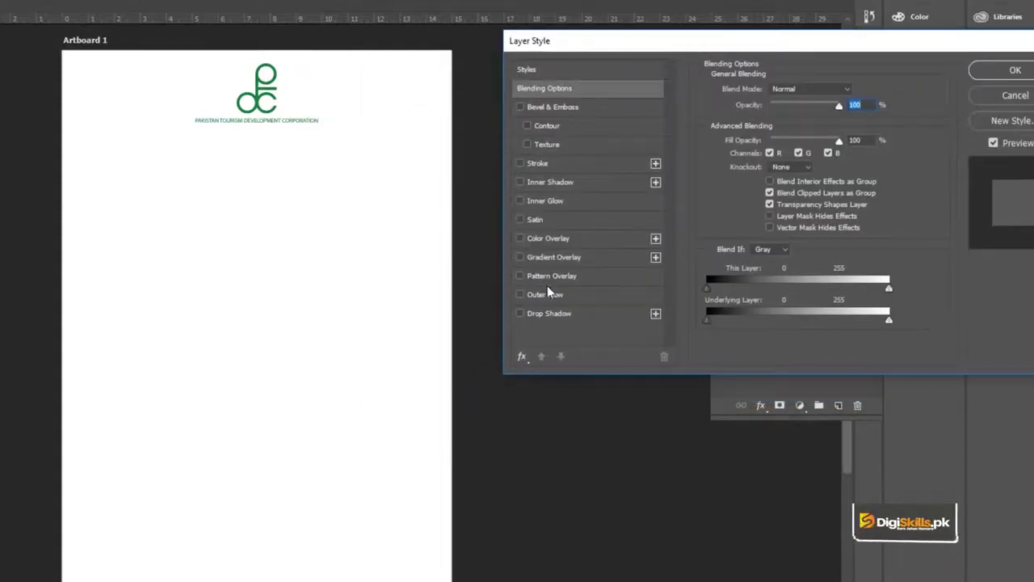
pyautogui.click(548, 314)
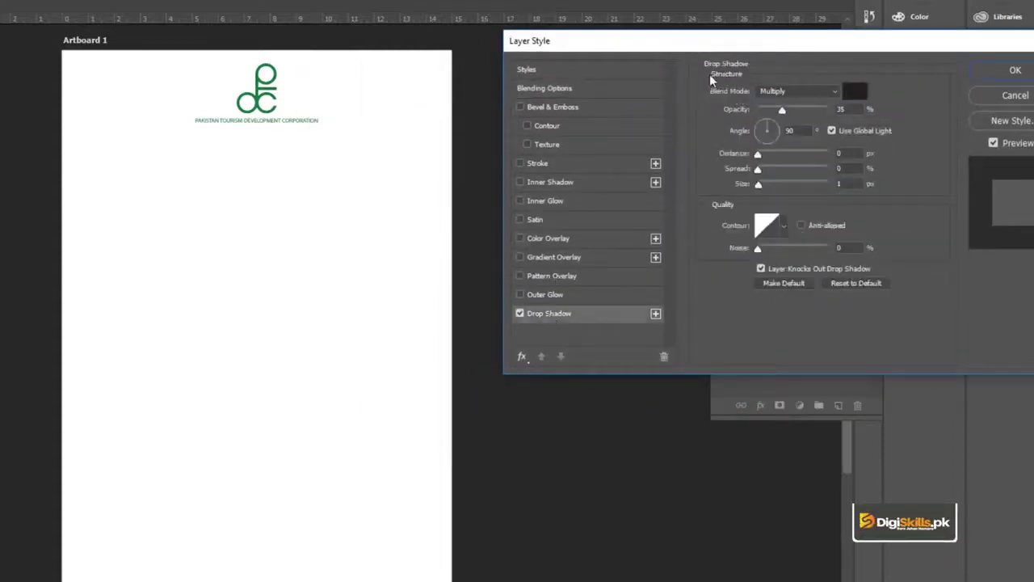
pyautogui.moveTo(782, 108); pyautogui.dragTo(785, 109)
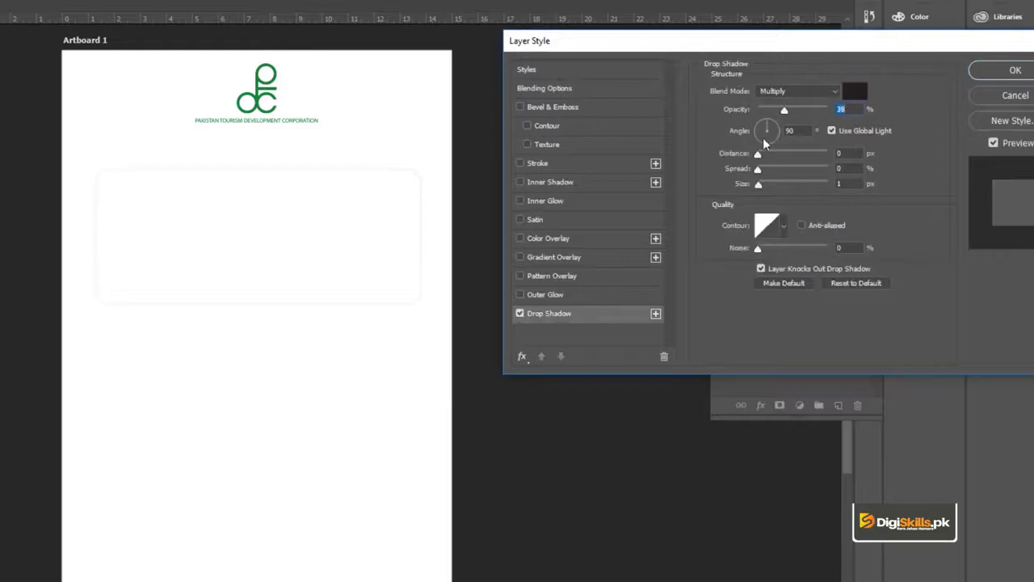
pyautogui.moveTo(759, 152); pyautogui.dragTo(769, 186)
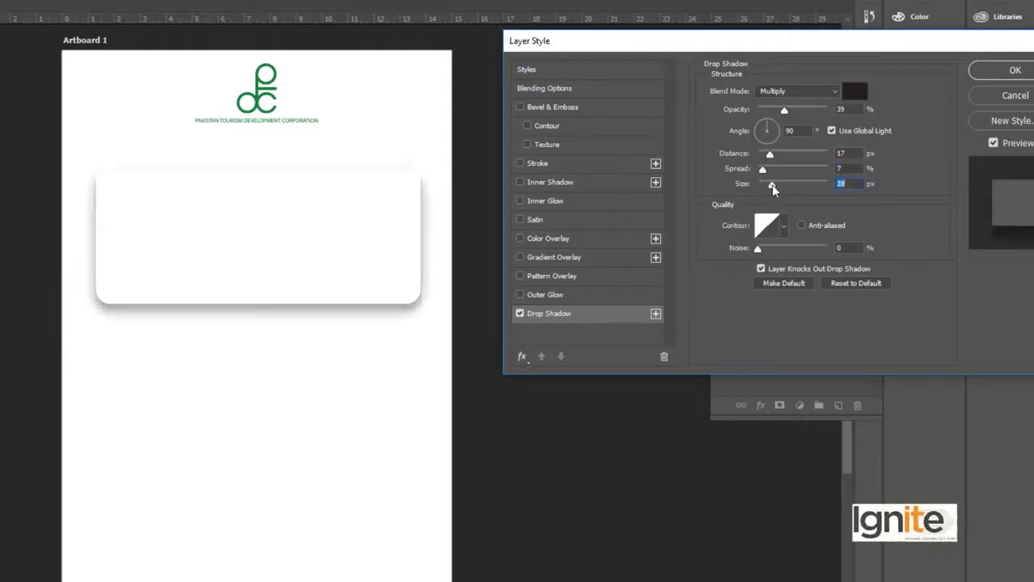
pyautogui.moveTo(740, 45); pyautogui.dragTo(625, 41)
pyautogui.click(891, 69)
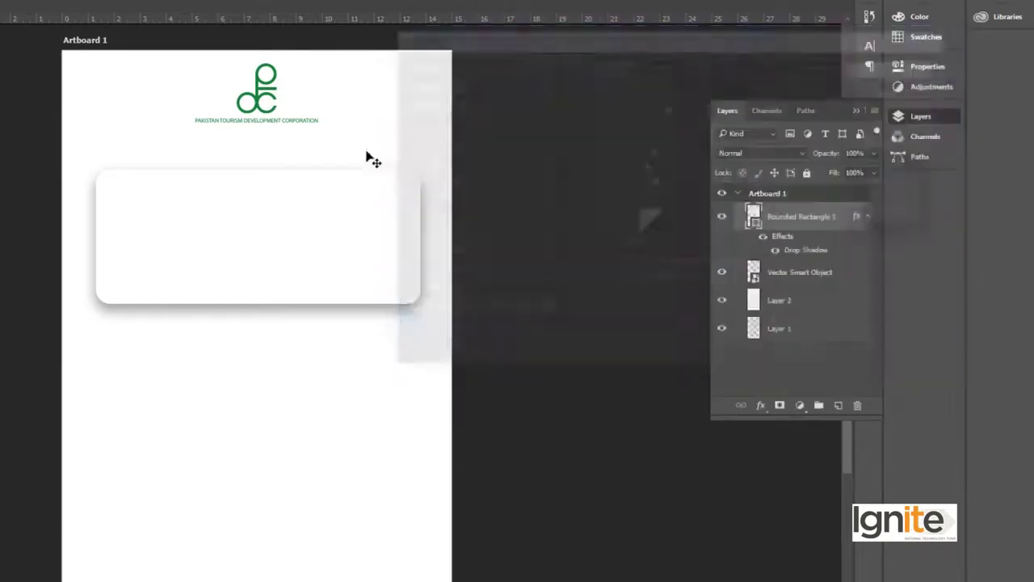
# - Enlarge the shadowed rounded rectangle to about 947 × 392 px
pyautogui.hotkey('ctrl', 't')
pyautogui.moveTo(421, 170); pyautogui.dragTo(430, 164)
pyautogui.press('Return')
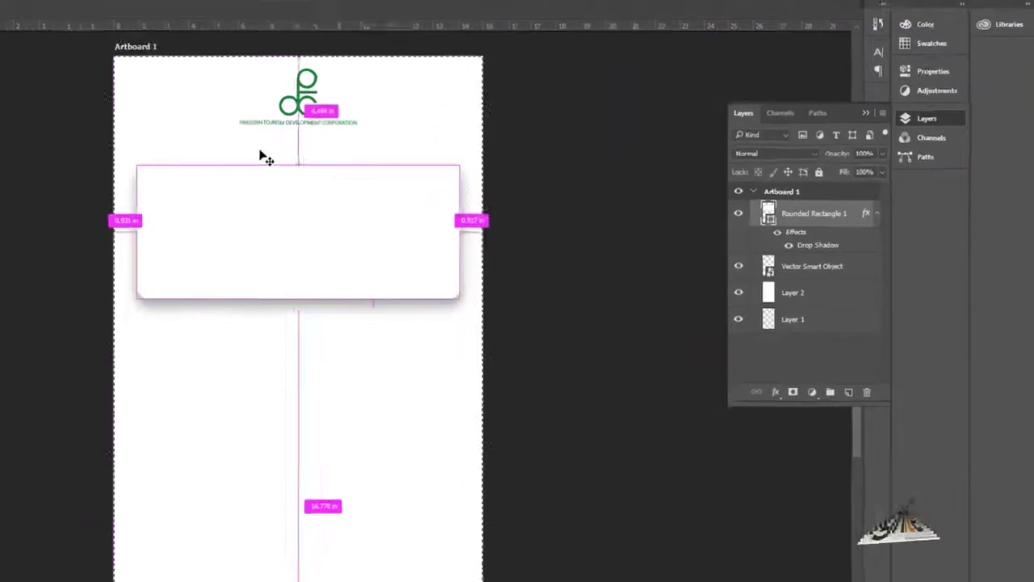
# - Add a guide layout to the selected artboard with one column, one row and 0.2 in margins on all sides
pyautogui.click(200, 6)
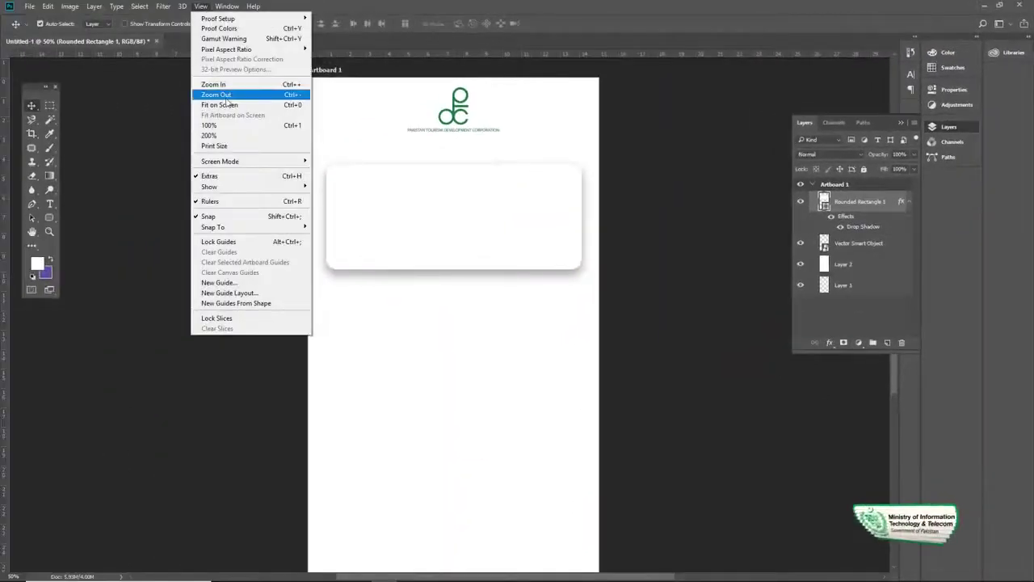
pyautogui.click(233, 292)
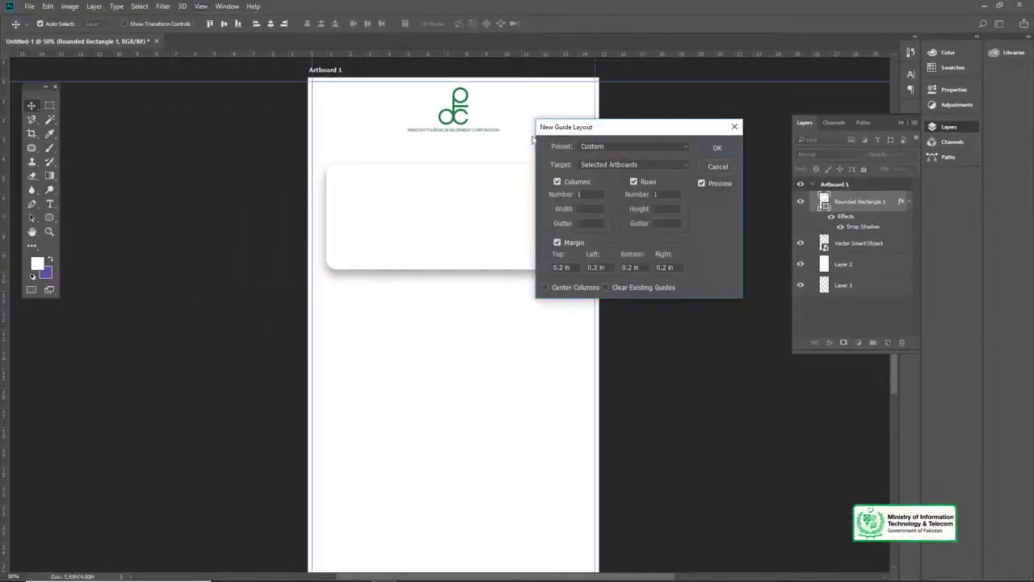
pyautogui.click(718, 150)
# - Draw a rounded rectangle about 692 × 101 px in the upper part of the white card and fill it dark gray
pyautogui.press('z')
pyautogui.keyDown('alt'); pyautogui.click(440, 278); pyautogui.keyUp('alt')
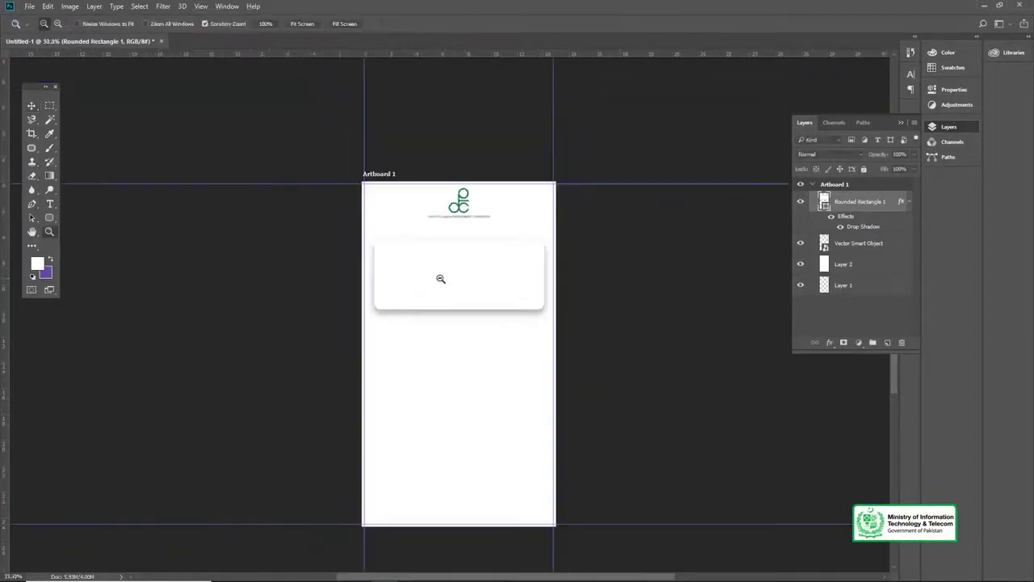
pyautogui.click(453, 274)
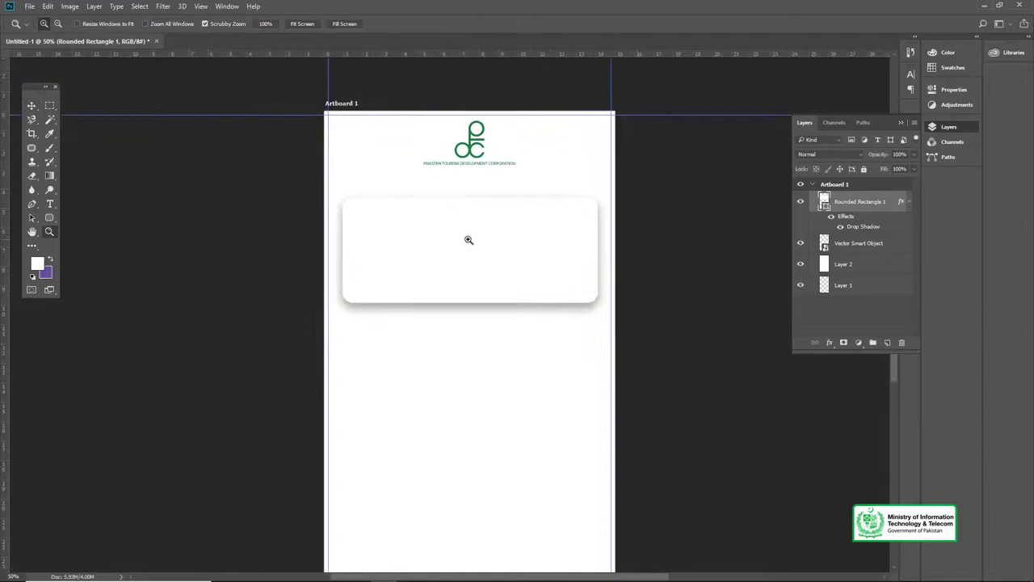
pyautogui.click(469, 240)
pyautogui.click(467, 239)
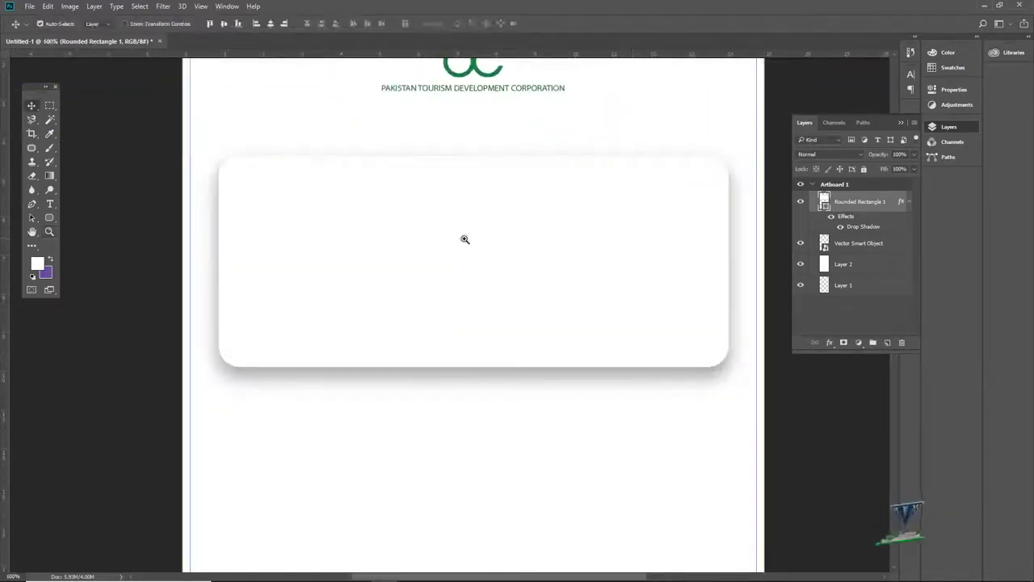
pyautogui.click(49, 217)
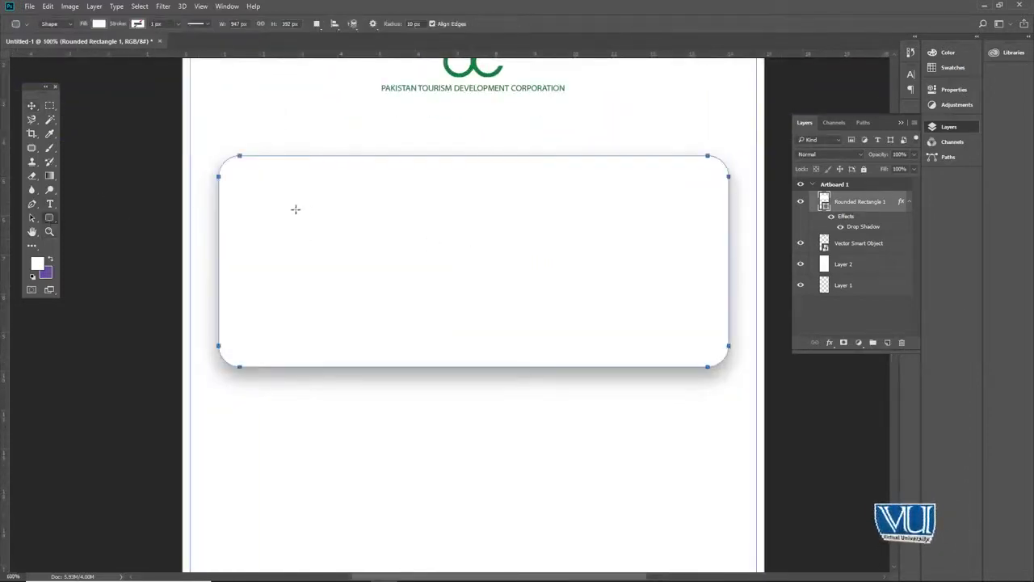
pyautogui.moveTo(276, 205); pyautogui.dragTo(647, 258)
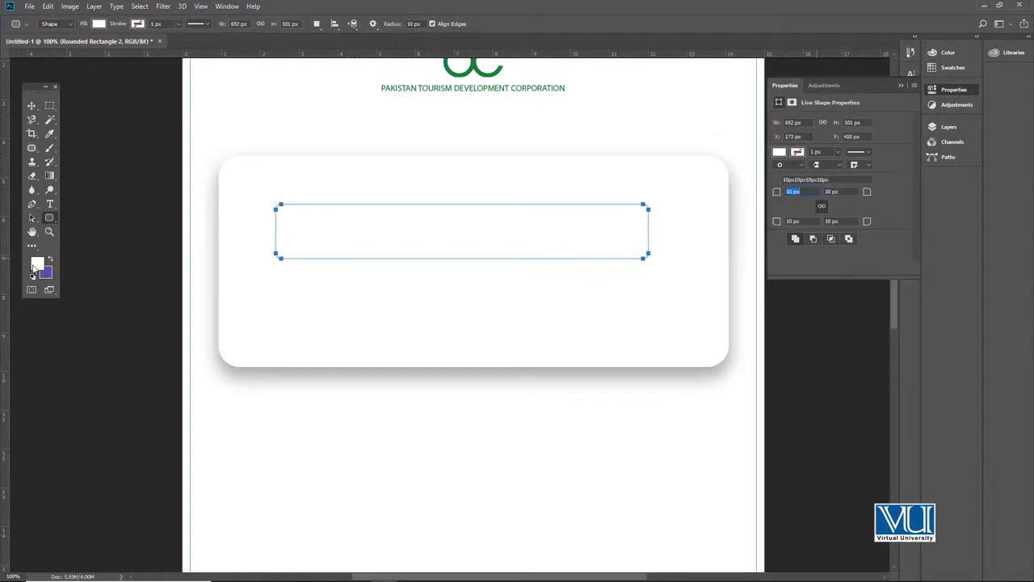
pyautogui.click(780, 152)
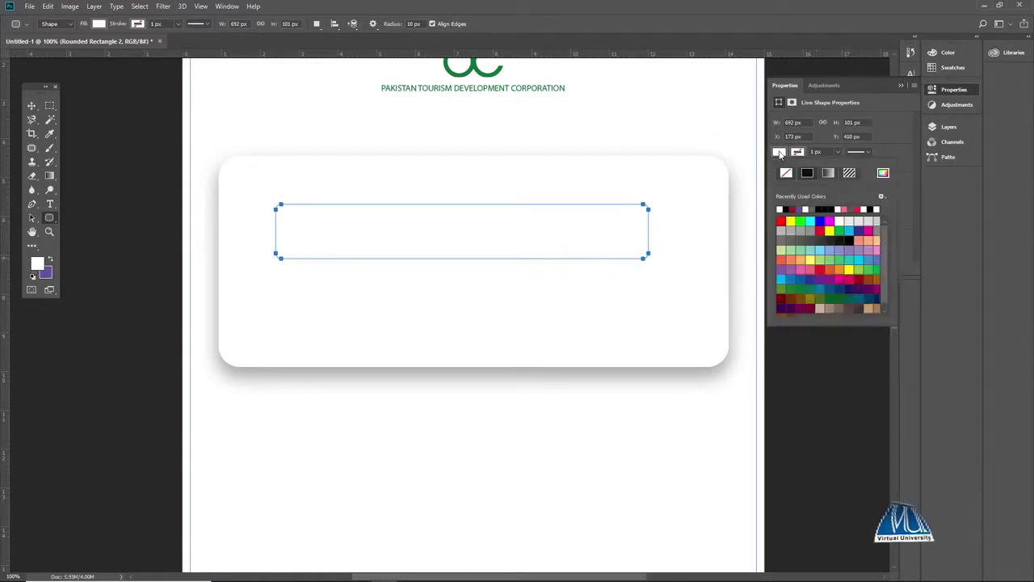
pyautogui.click(806, 232)
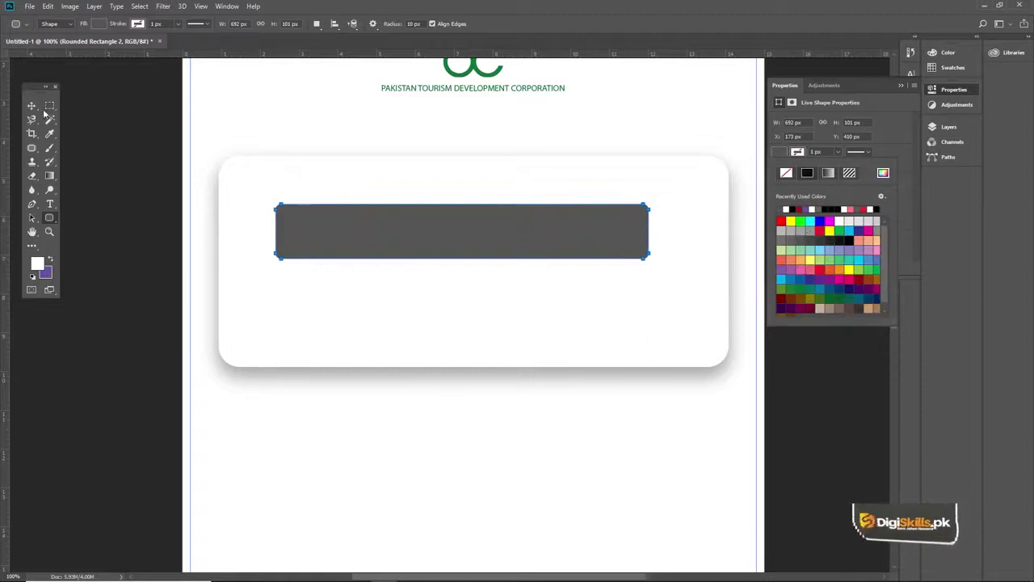
# - Round the gray bar's corners more and enlarge the bar to about 797 × 116 px with corners of about 23 px
pyautogui.press('v')
pyautogui.moveTo(776, 194); pyautogui.dragTo(785, 196)
pyautogui.hotkey('ctrl', 't')
pyautogui.moveTo(650, 204); pyautogui.dragTo(705, 194)
pyautogui.doubleClick(639, 220)
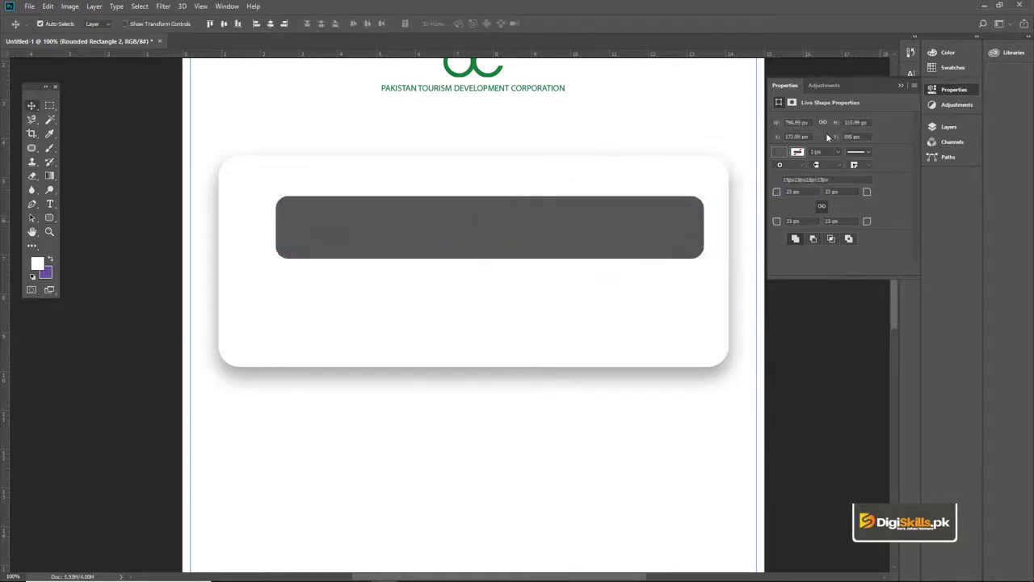
# - Align the gray bar and the white card on their horizontal centers
pyautogui.click(954, 90)
pyautogui.click(949, 127)
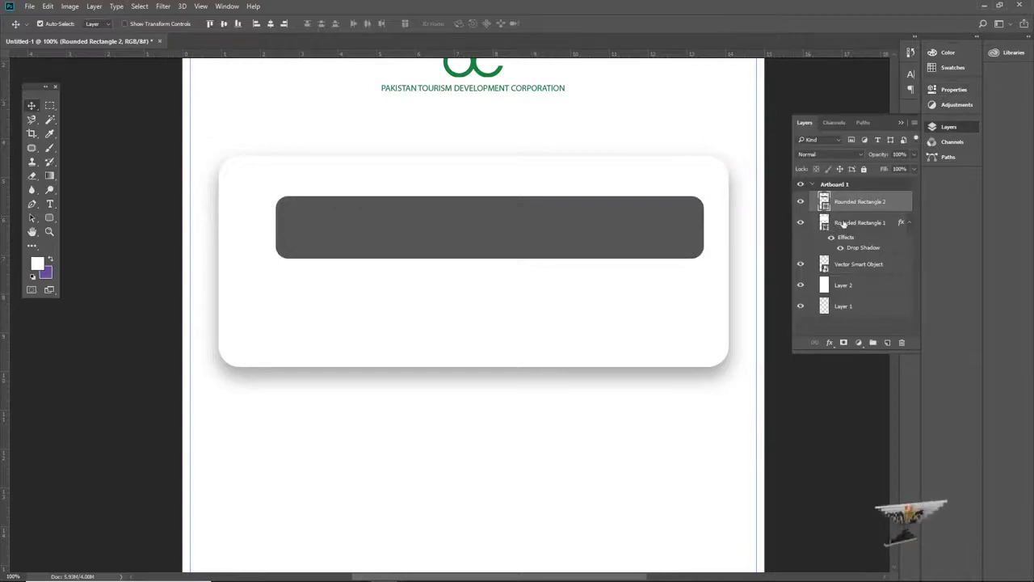
pyautogui.keyDown('shift'); pyautogui.click(843, 223); pyautogui.keyUp('shift')
pyautogui.click(271, 24)
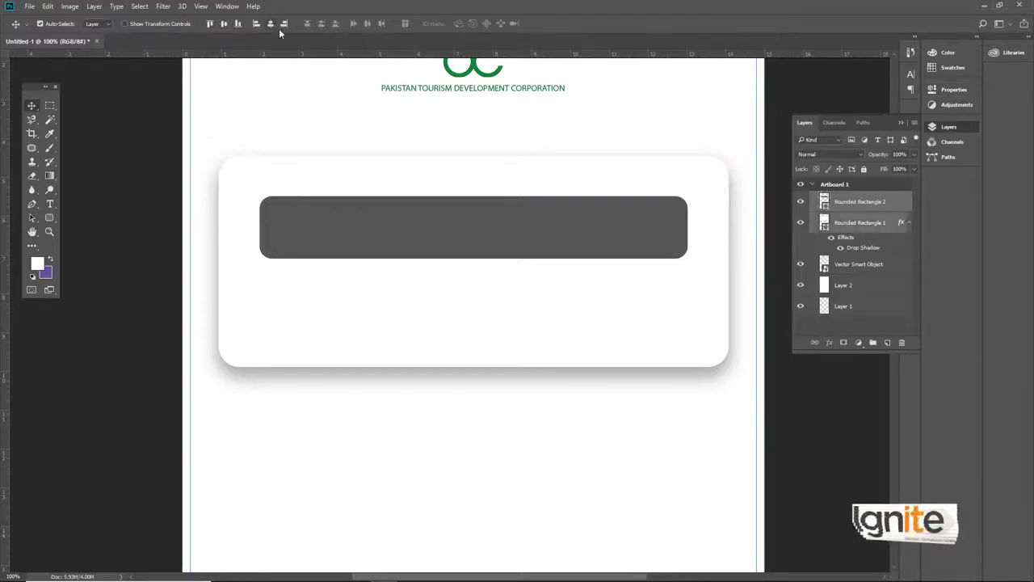
# - Place the magnifying-glass image from the "189- UX-UI Design- Mobile App Design" project folder into the document above the gray bar's layer
pyautogui.click(860, 203)
pyautogui.hotkey('ctrl', 'space')
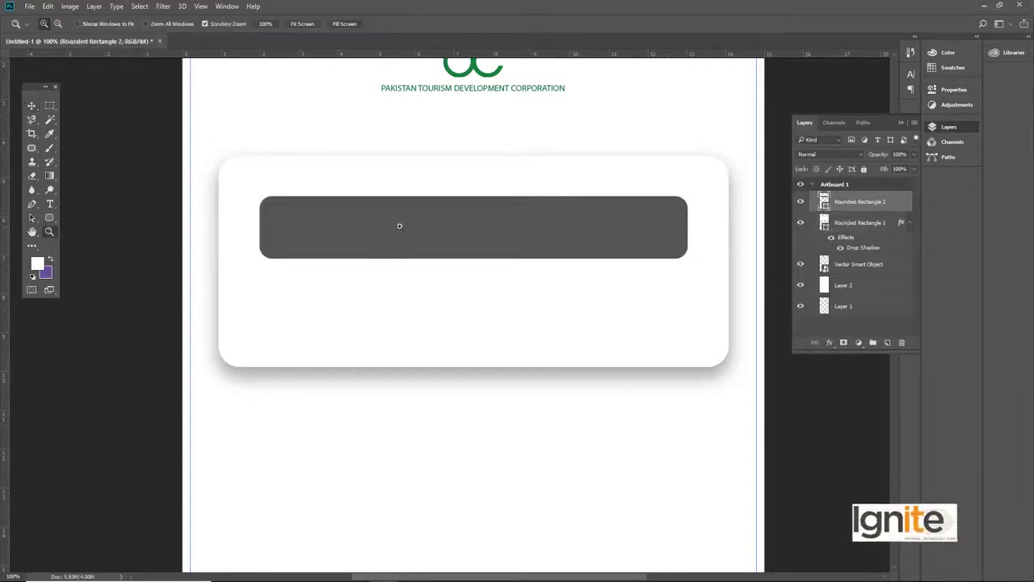
pyautogui.click(399, 227)
pyautogui.press('space')
pyautogui.moveTo(467, 226); pyautogui.dragTo(420, 258)
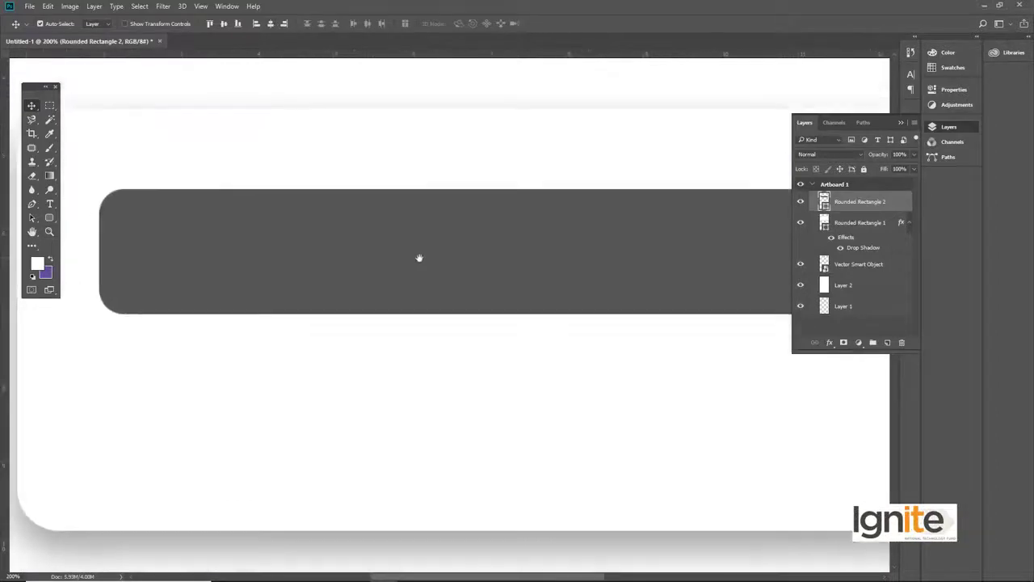
pyautogui.press('space')
pyautogui.moveTo(539, 316); pyautogui.dragTo(528, 315)
pyautogui.moveTo(387, 581)
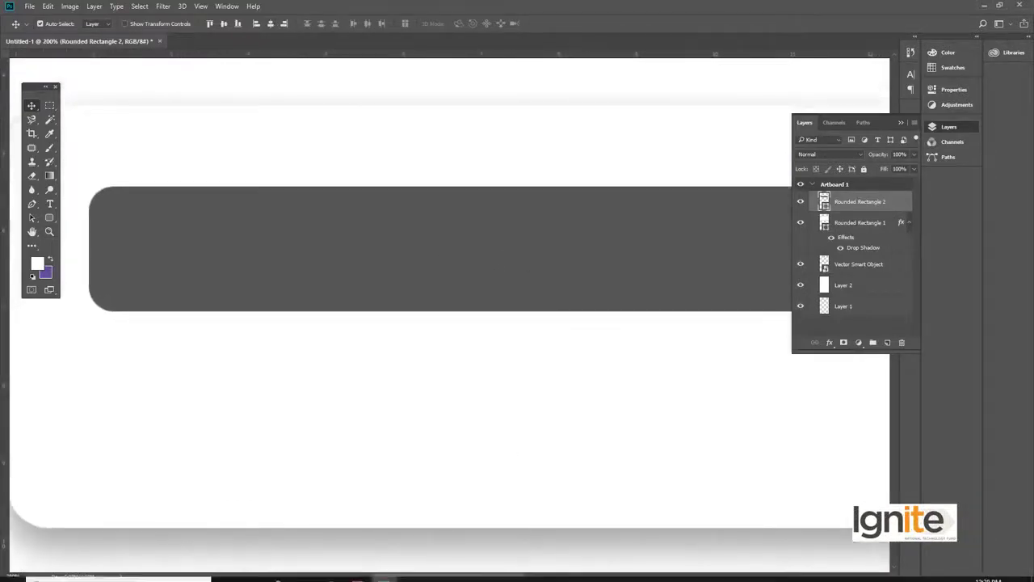
pyautogui.click(252, 572)
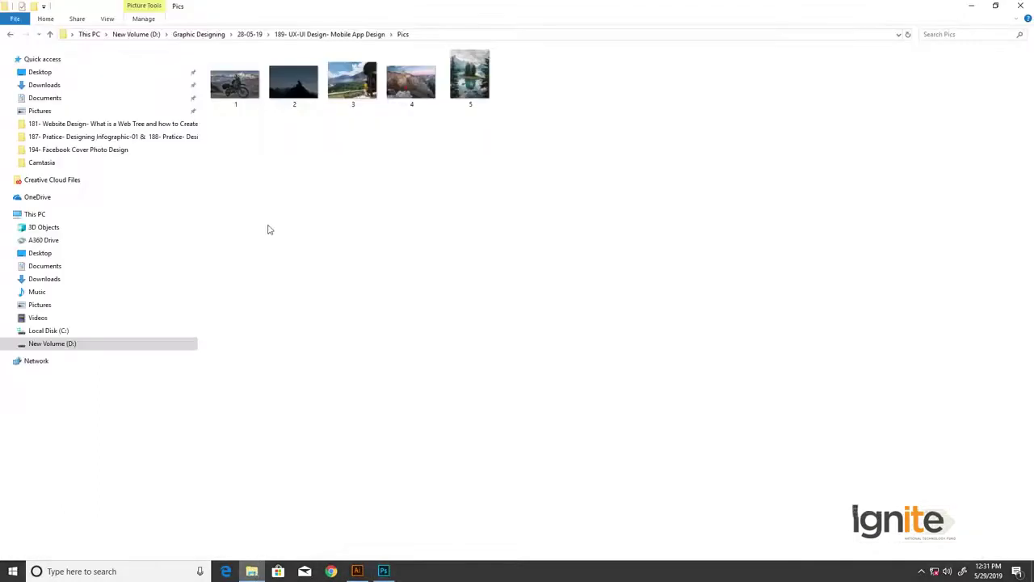
pyautogui.hotkey('alt', 'Up')
pyautogui.doubleClick(247, 69)
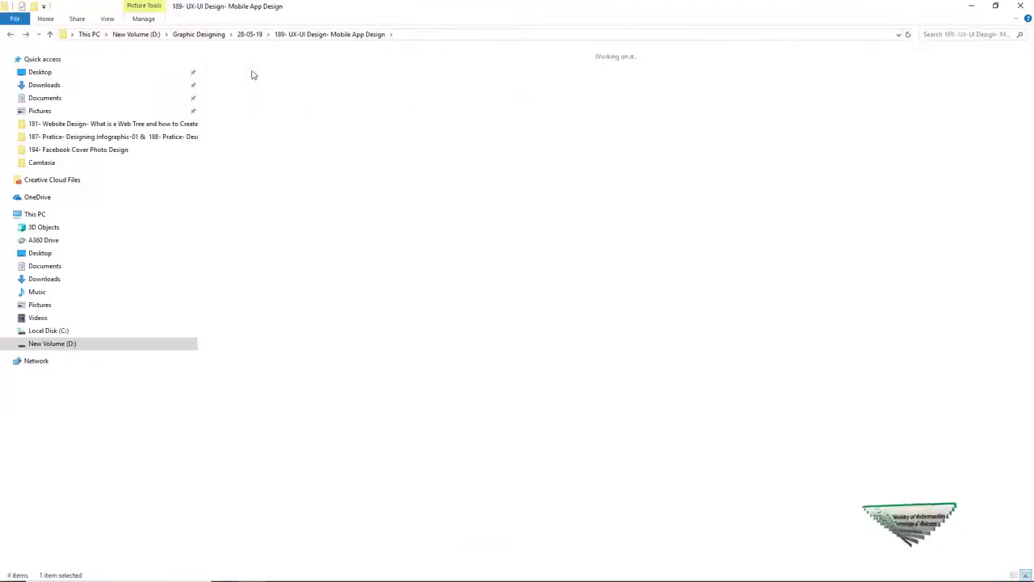
pyautogui.moveTo(705, 74); pyautogui.dragTo(520, 286)
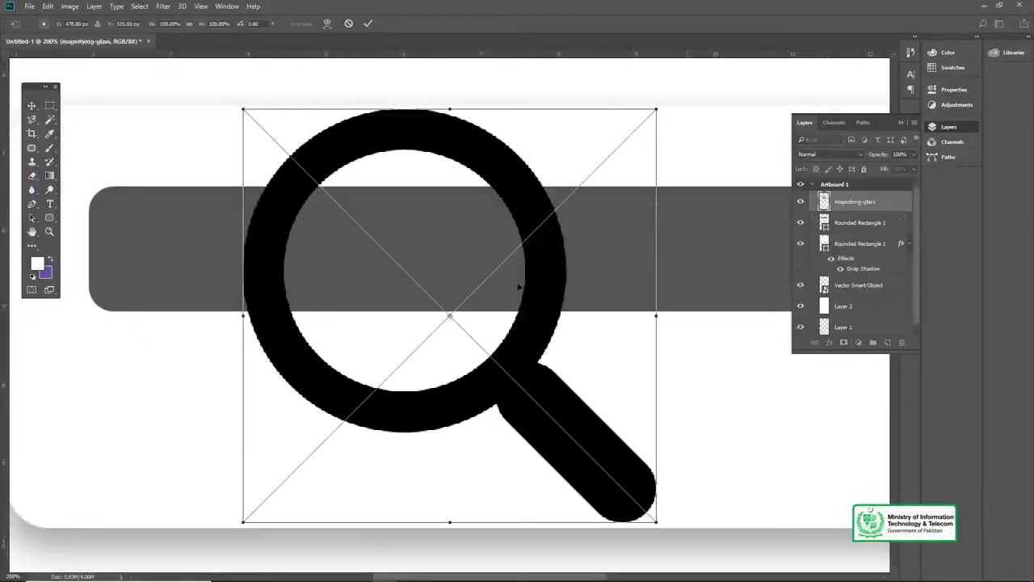
# - Scale the magnifying glass down to fit the bar's height and position it at the bar's left end
pyautogui.moveTo(658, 111); pyautogui.dragTo(516, 217)
pyautogui.press('Return')
pyautogui.moveTo(477, 272); pyautogui.dragTo(253, 220)
pyautogui.hotkey('ctrl', 't')
pyautogui.moveTo(305, 183); pyautogui.dragTo(192, 216)
pyautogui.press('Return')
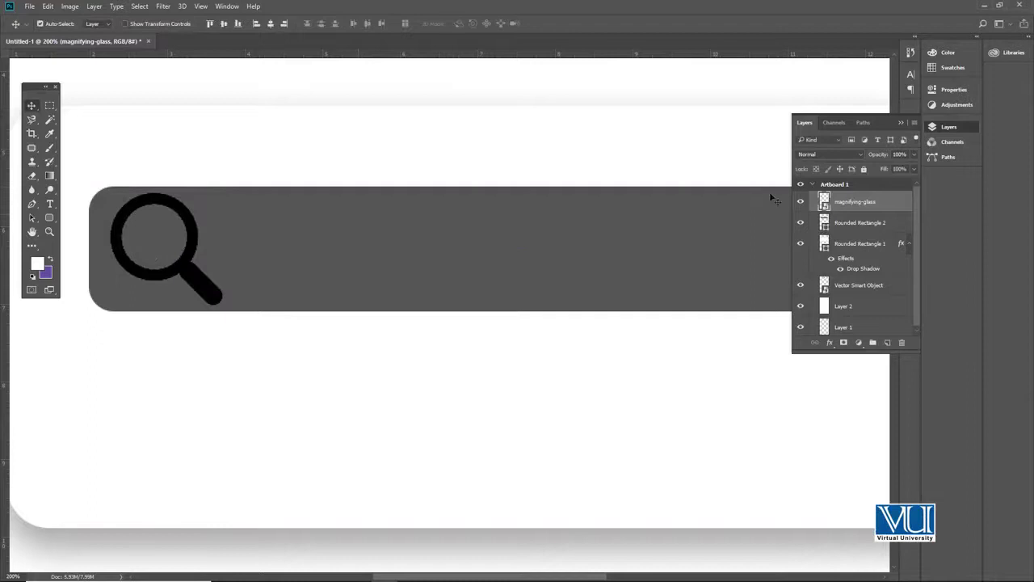
# - Rasterize the magnifying-glass layer, lock its transparent pixels and fill the icon with white
pyautogui.rightClick(869, 203)
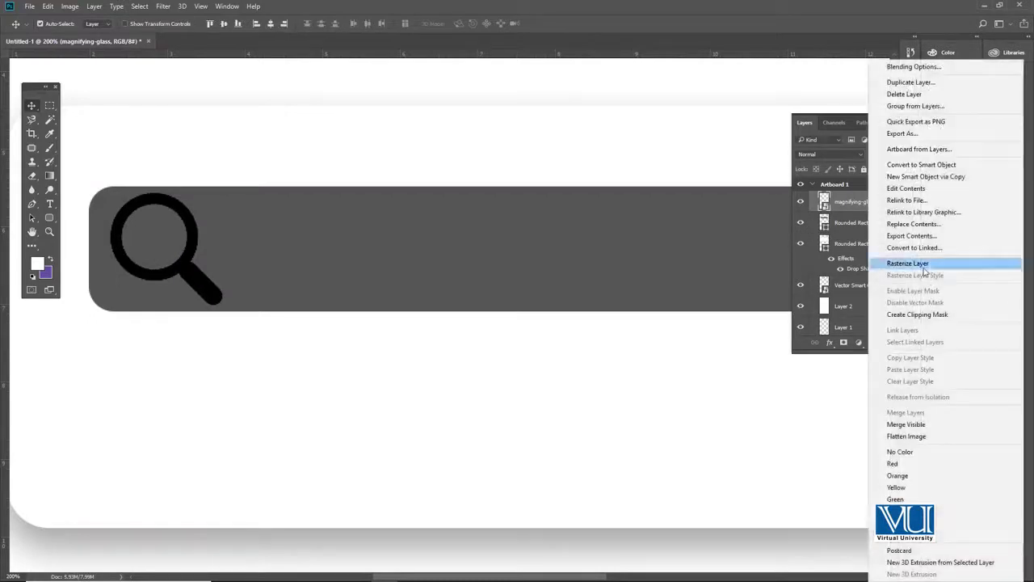
pyautogui.click(896, 261)
pyautogui.click(816, 169)
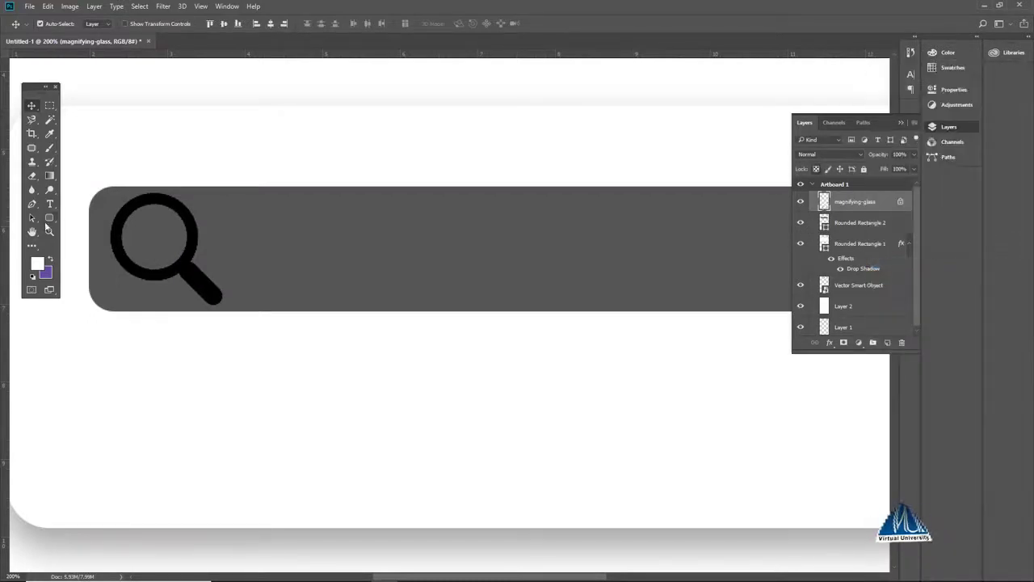
pyautogui.hotkey('alt', 'BackSpace')
# - Scale the white magnifying glass down slightly inside the gray bar
pyautogui.hotkey('ctrl', 't')
pyautogui.moveTo(222, 305); pyautogui.dragTo(202, 286)
pyautogui.press('Return')
# - Add the white text "Search your Destination" inside the gray bar beside the magnifying glass
pyautogui.moveTo(346, 250); pyautogui.dragTo(322, 253)
pyautogui.press('t')
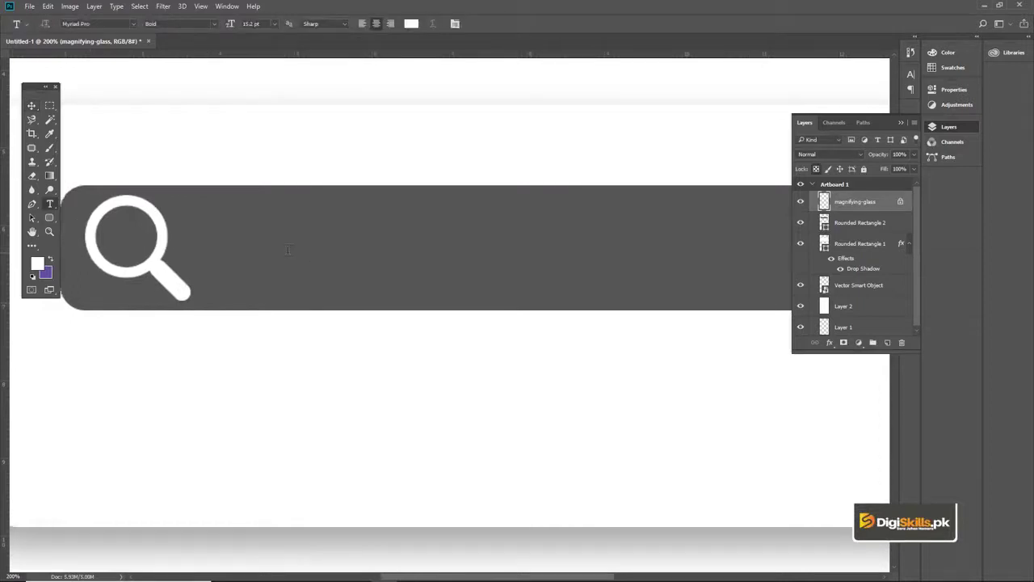
pyautogui.click(287, 250)
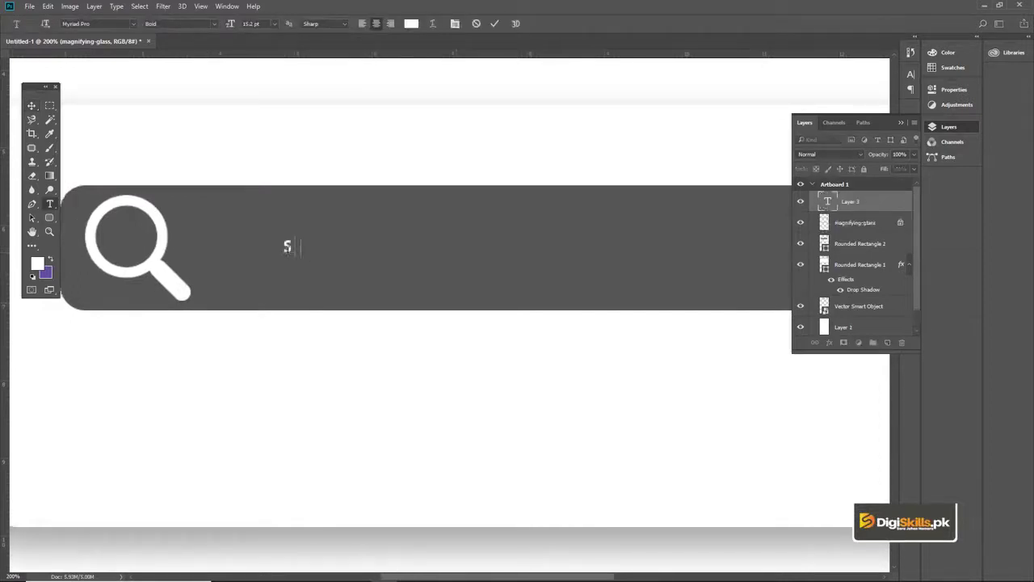
pyautogui.write('Search your')
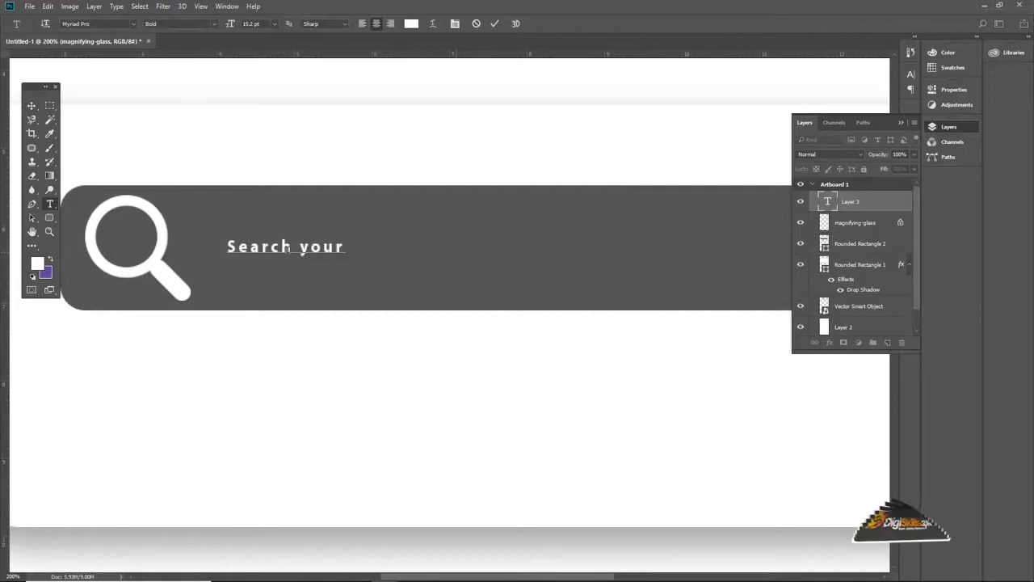
pyautogui.write(' Destination')
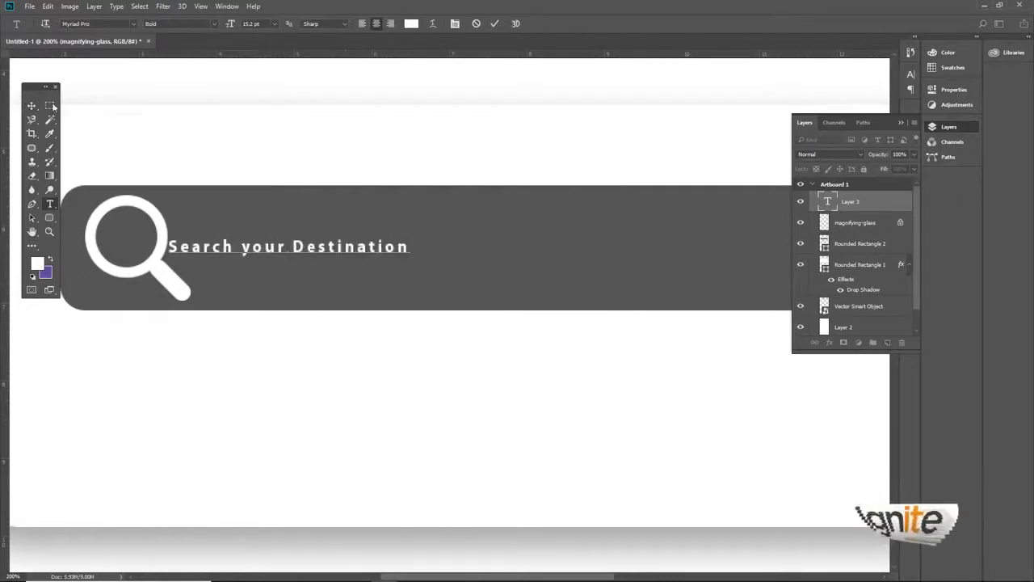
pyautogui.hotkey('ctrl', 'Return')
# - Scale the search text up to about 27 pt and move it clear of the magnifying glass inside the bar
pyautogui.press('v')
pyautogui.hotkey('ctrl', 't')
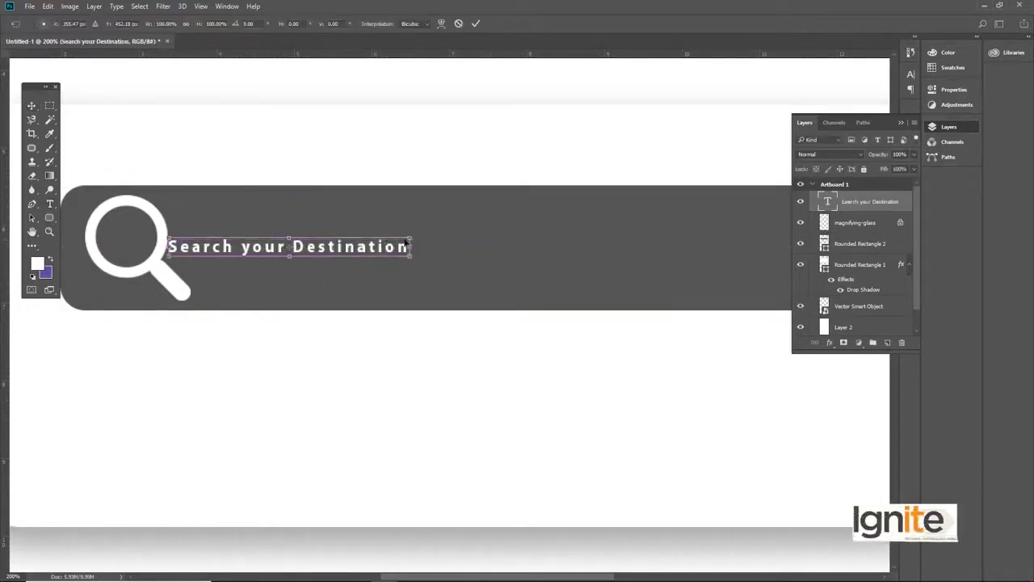
pyautogui.moveTo(413, 237); pyautogui.dragTo(503, 230)
pyautogui.moveTo(377, 252); pyautogui.dragTo(531, 247)
pyautogui.press('Return')
# - Set the font style of the whole "Search your Destination" text to Bold Italic
pyautogui.press('t')
pyautogui.tripleClick(518, 245)
pyautogui.click(213, 24)
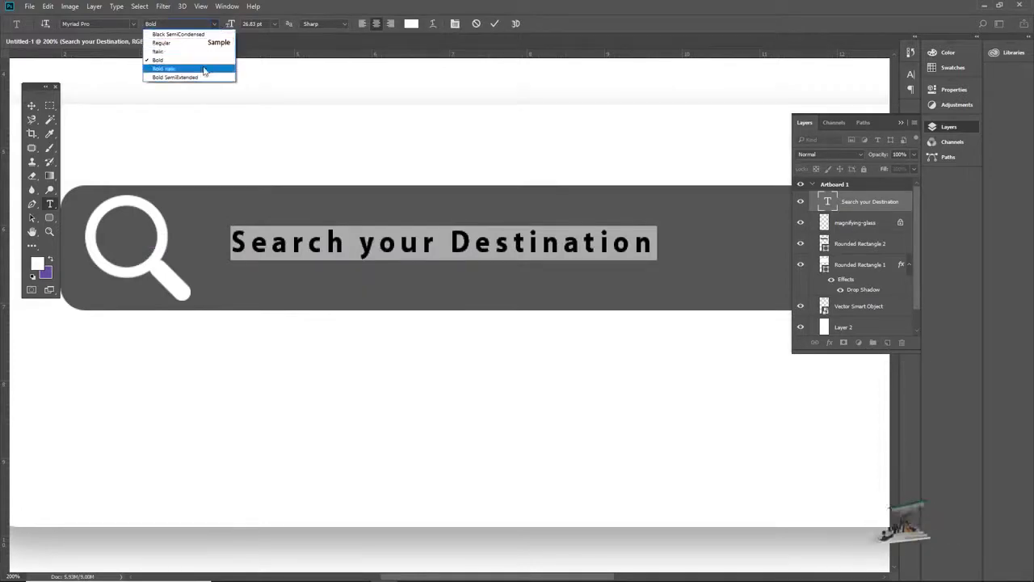
pyautogui.click(205, 70)
pyautogui.click(31, 106)
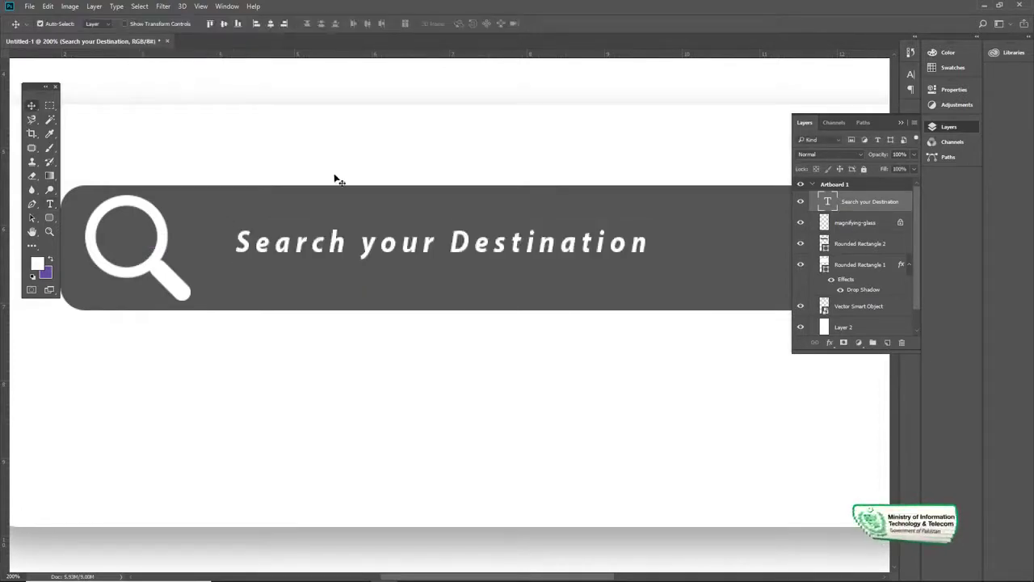
# - Enlarge the search text to about 45 pt and position it to fill the bar beside the magnifying glass
pyautogui.moveTo(530, 235); pyautogui.dragTo(449, 235)
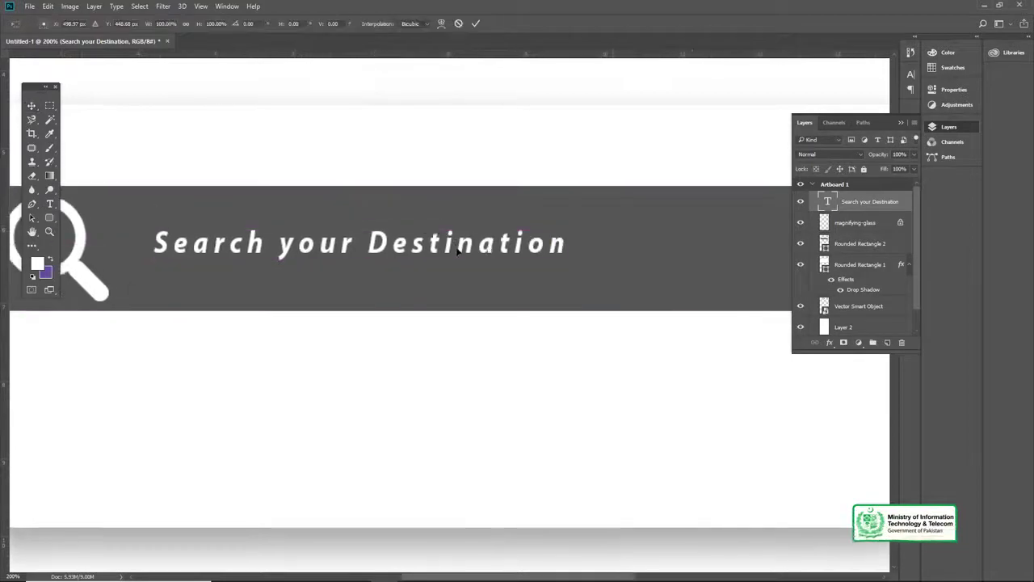
pyautogui.scroll(-2, 457, 242)
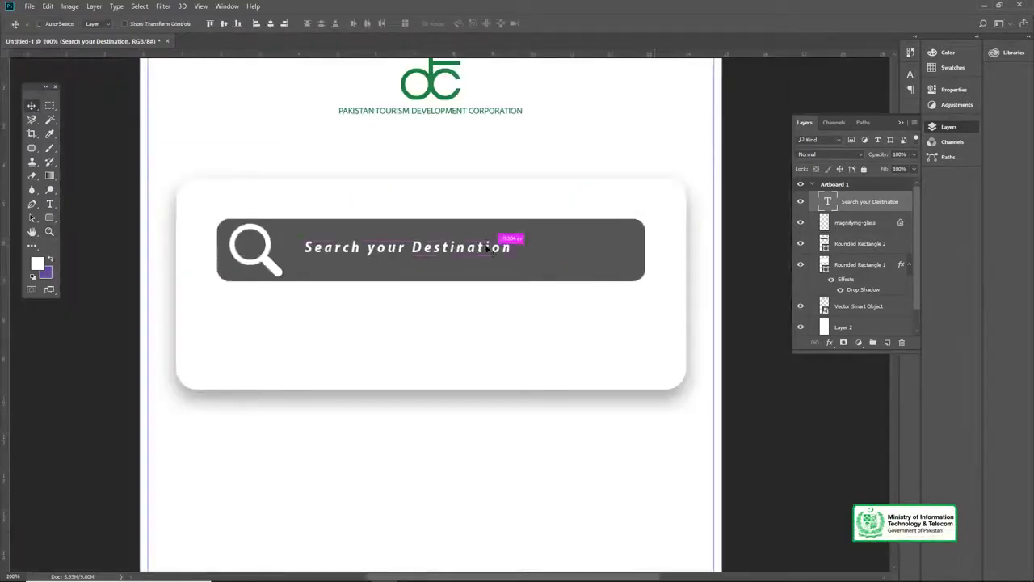
pyautogui.hotkey('ctrl', 't')
pyautogui.moveTo(514, 238); pyautogui.dragTo(584, 234)
pyautogui.moveTo(498, 253); pyautogui.dragTo(544, 254)
pyautogui.press('Return')
# - Append "..." to the end of the "Search your Destination" text
pyautogui.press('t')
pyautogui.click(623, 251)
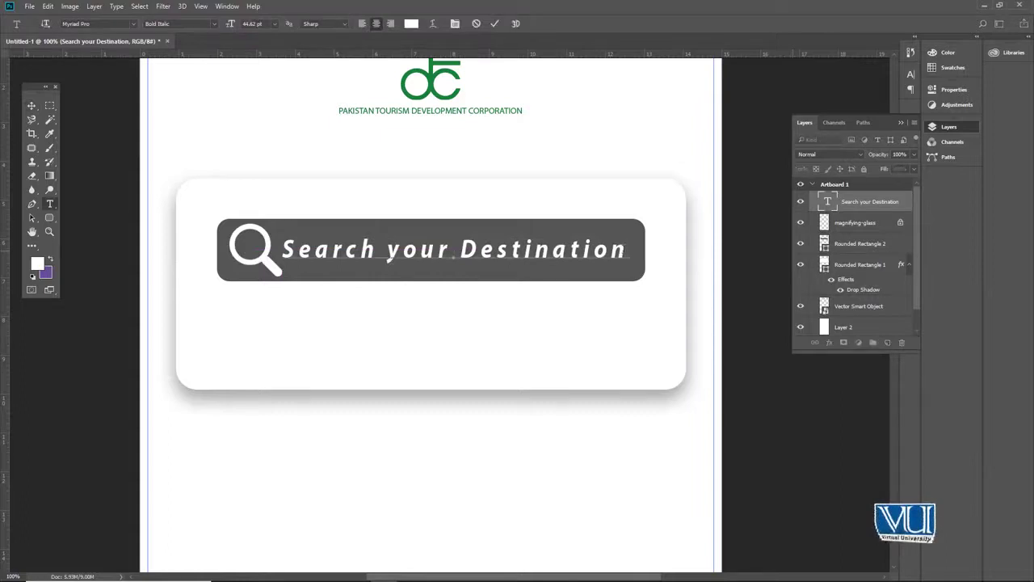
pyautogui.write('...')
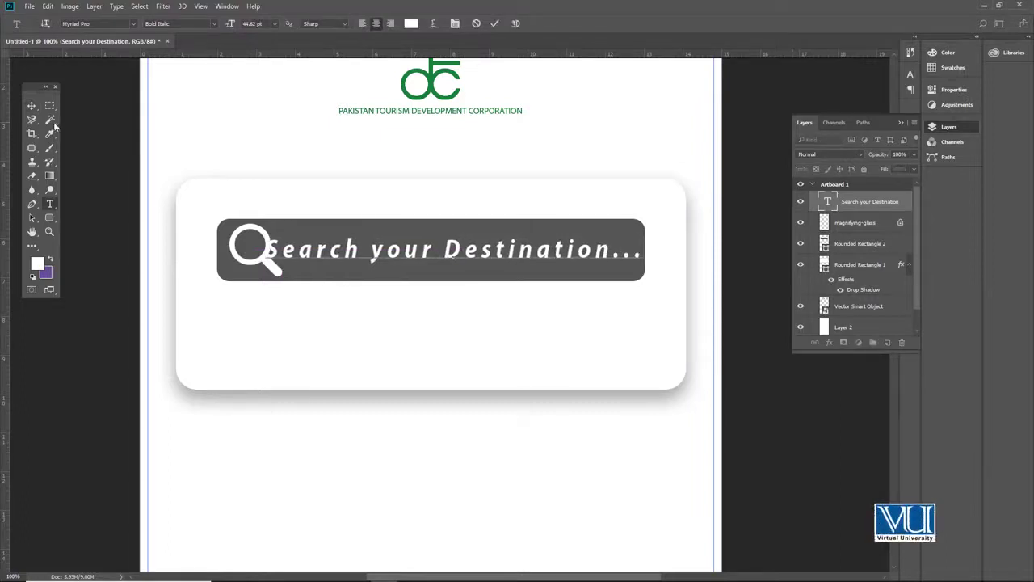
pyautogui.click(31, 105)
# - Shift the search text right to clear the magnifying glass and nudge it up slightly within the bar
pyautogui.moveTo(283, 237); pyautogui.dragTo(296, 235)
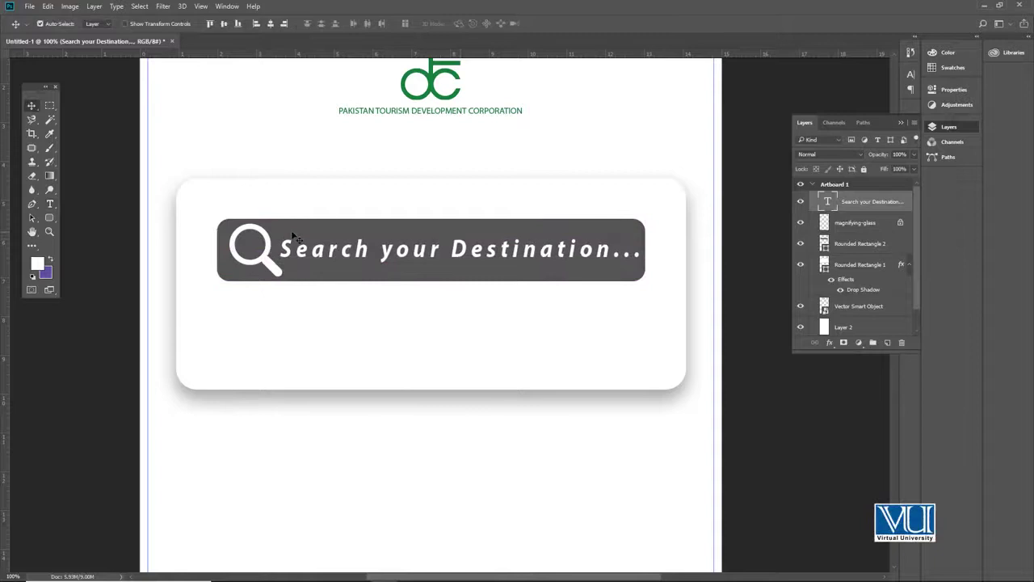
pyautogui.press('Up')
pyautogui.press('Up')
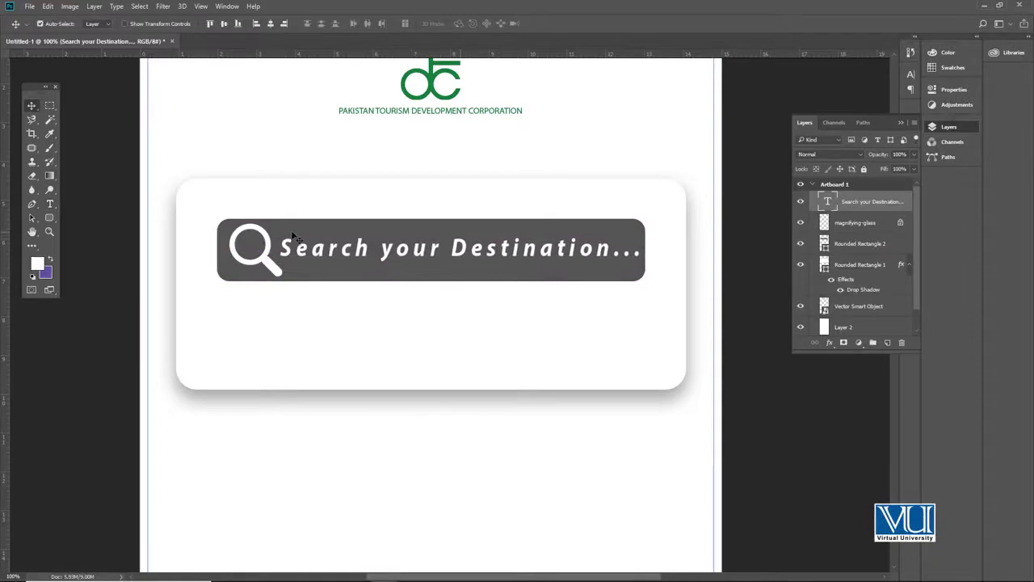
pyautogui.press('Up')
pyautogui.press('Up')
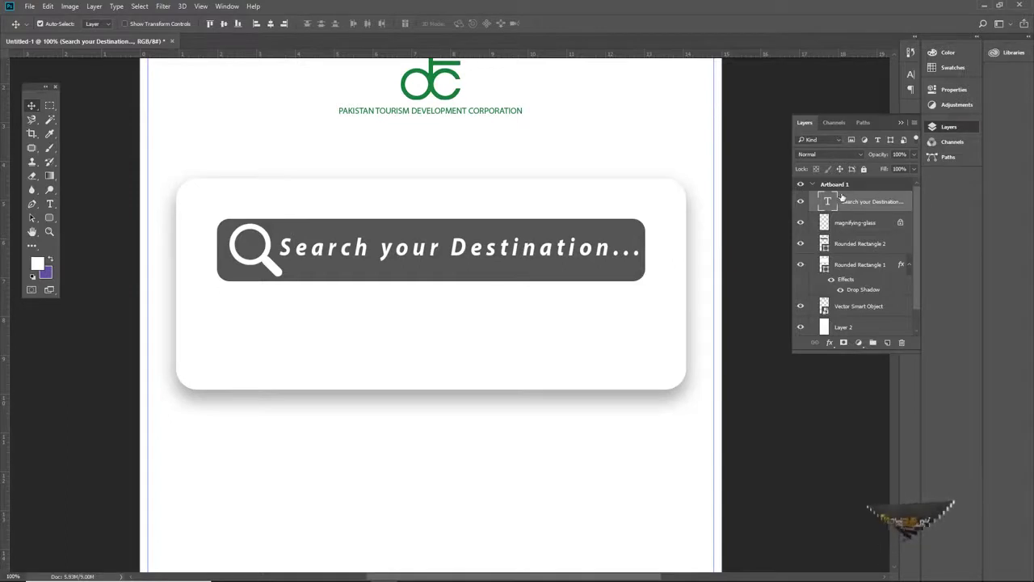
# - Lower the opacity of the search text layer to about 42% for a placeholder look
pyautogui.click(914, 154)
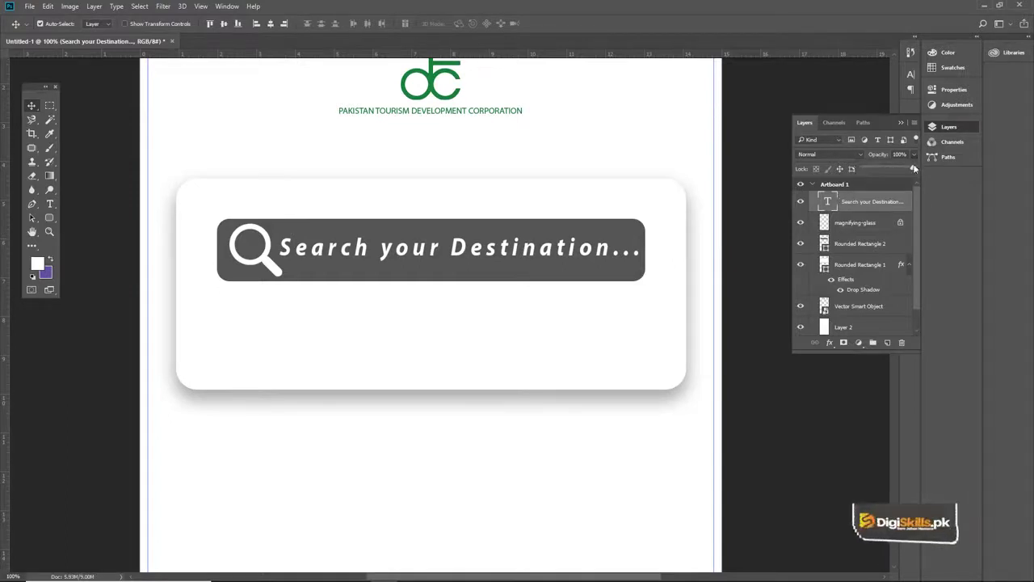
pyautogui.moveTo(913, 169); pyautogui.dragTo(891, 169)
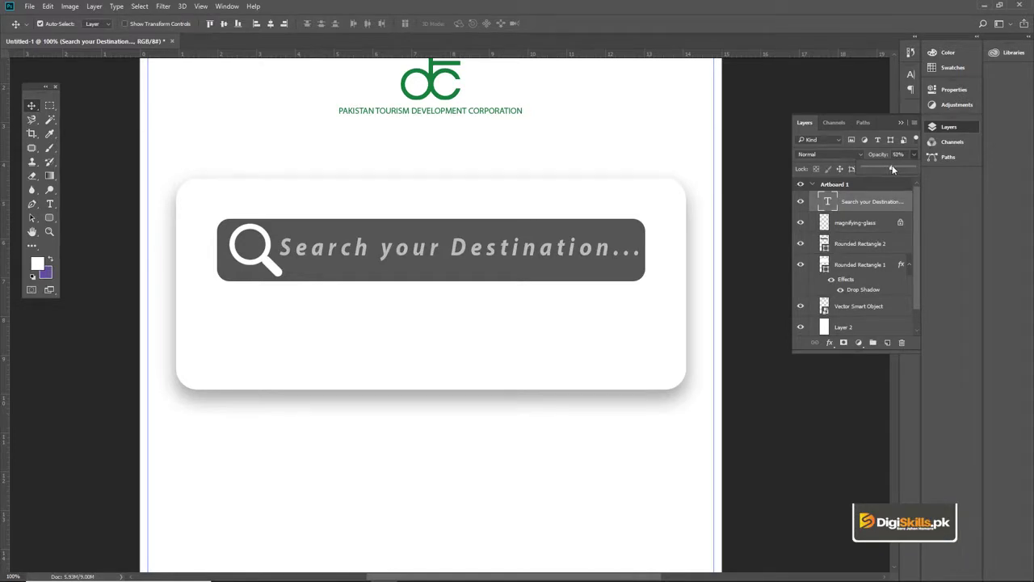
pyautogui.moveTo(882, 169); pyautogui.dragTo(884, 169)
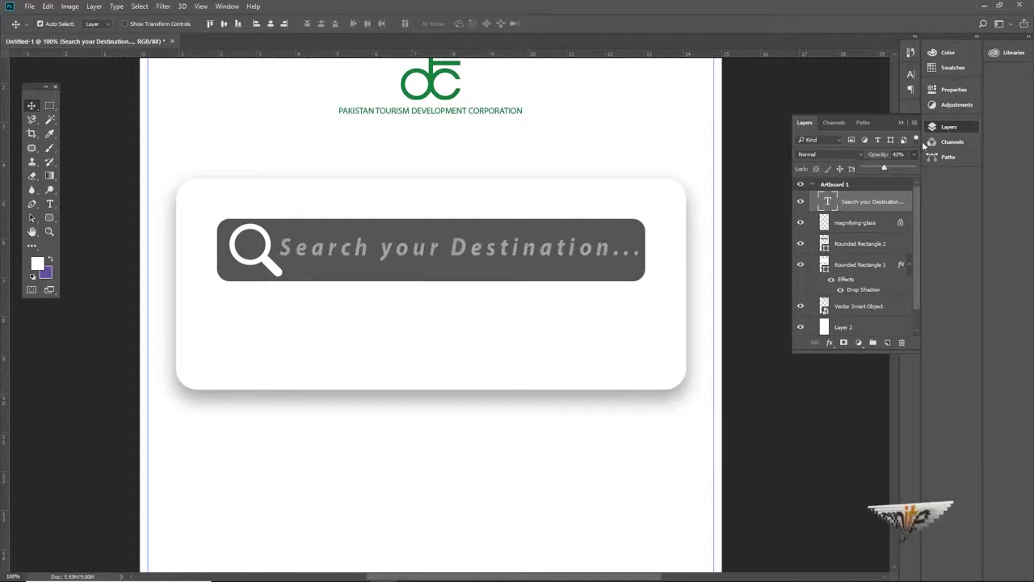
# - On a new layer, draw a rounded rectangle about 422 by 95 px with 10 px corners below the search bar
pyautogui.hotkey('ctrl', '-')
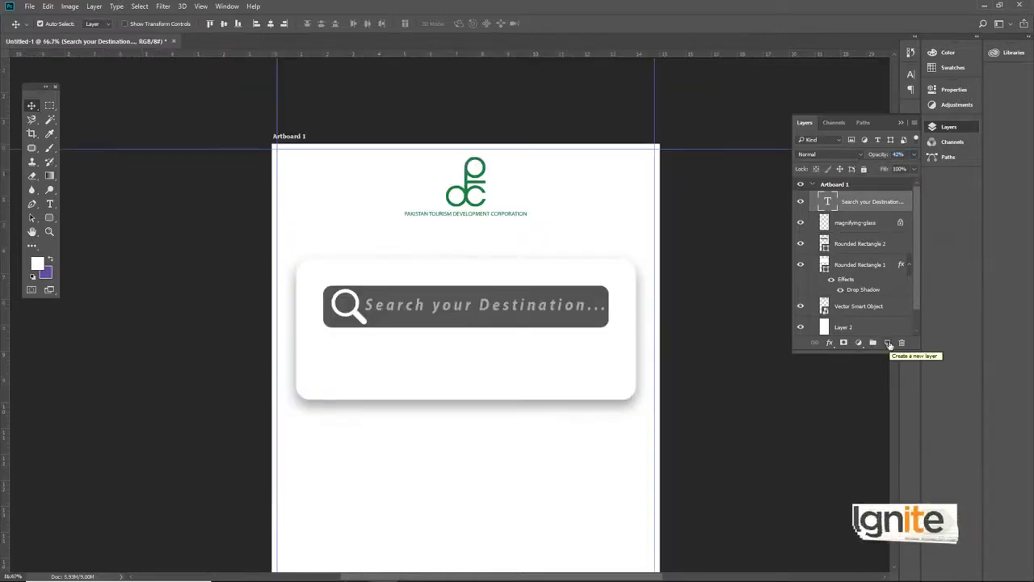
pyautogui.click(889, 344)
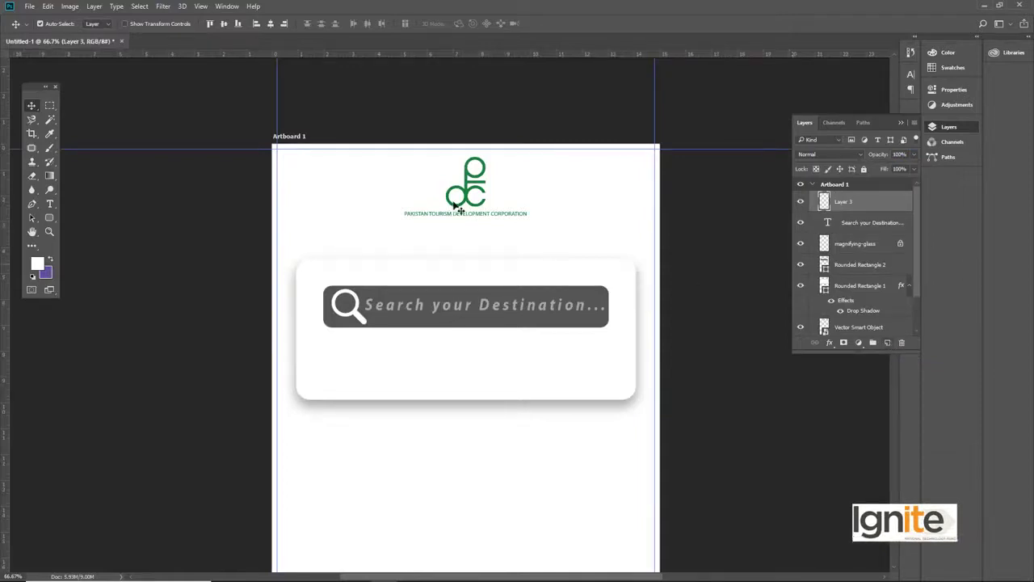
pyautogui.rightClick(51, 105)
pyautogui.click(80, 105)
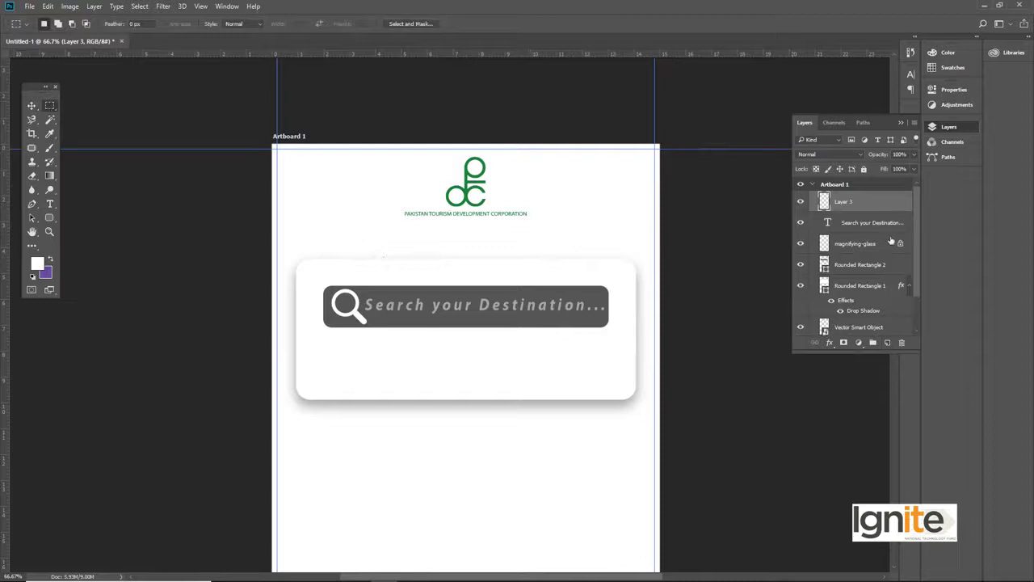
pyautogui.rightClick(49, 219)
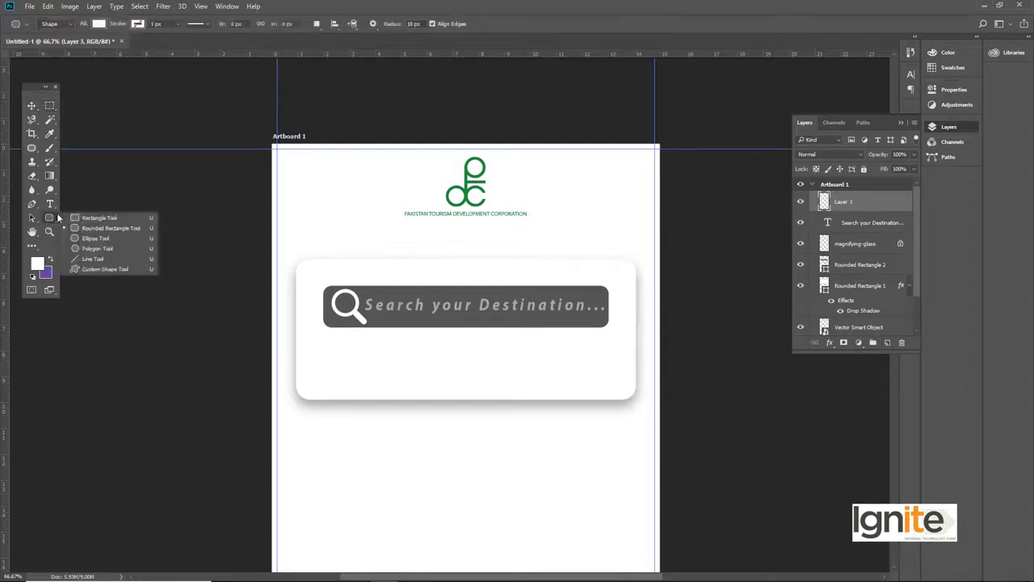
pyautogui.click(94, 233)
pyautogui.moveTo(400, 356); pyautogui.dragTo(550, 388)
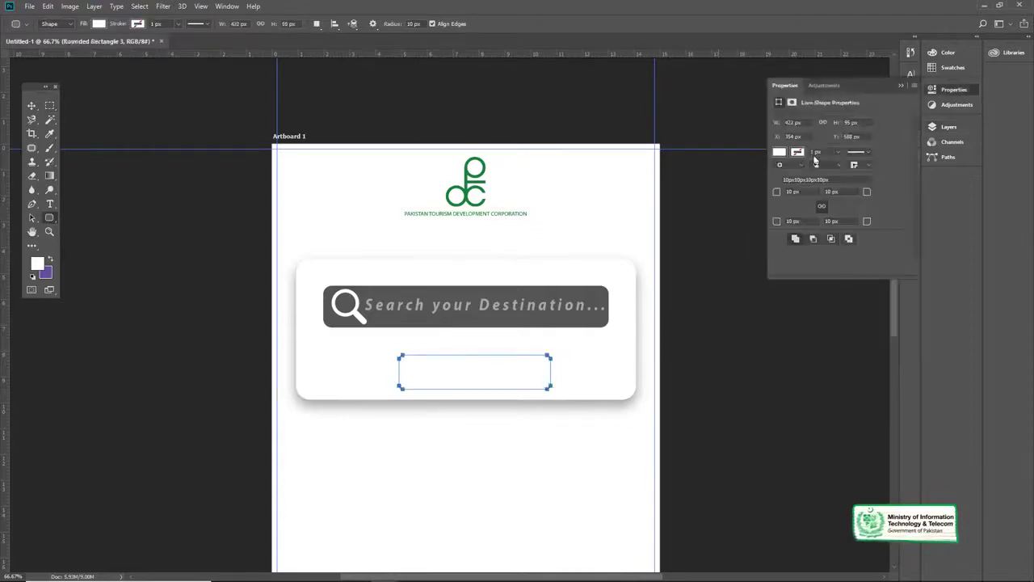
# - Fill the new rounded rectangle with bright green and center it horizontally under the search bar
pyautogui.click(779, 153)
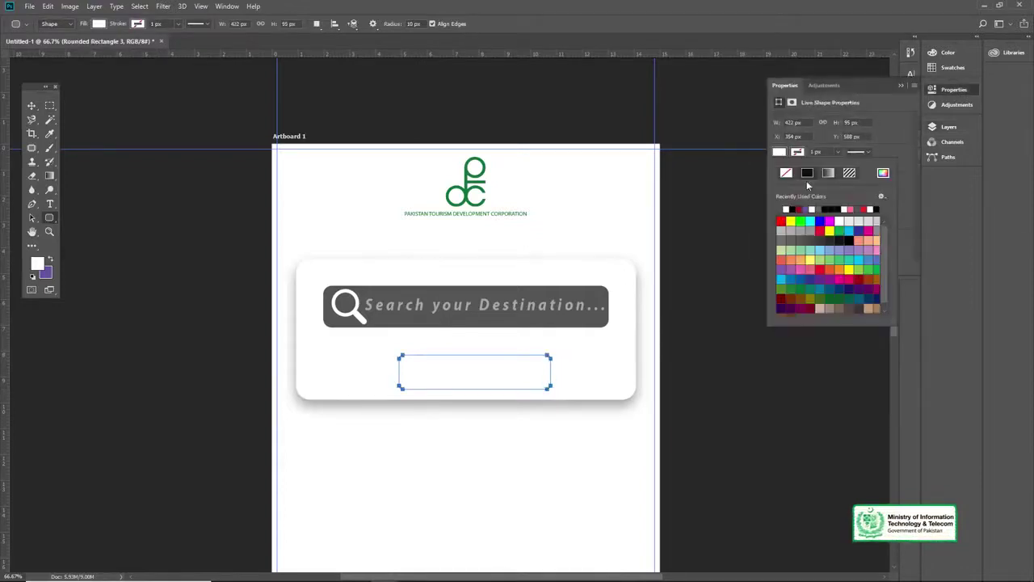
pyautogui.click(868, 270)
pyautogui.press('v')
pyautogui.moveTo(474, 358); pyautogui.dragTo(458, 361)
# - Add the white text "Book Now" just above the green button
pyautogui.hotkey('ctrl', 'space')
pyautogui.click(457, 361)
pyautogui.click(457, 361)
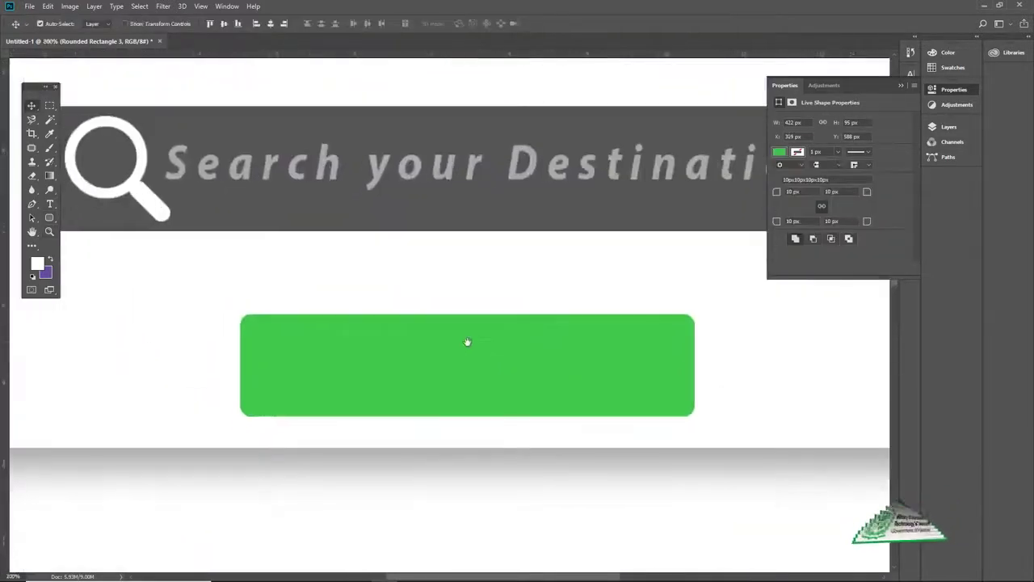
pyautogui.press('t')
pyautogui.click(395, 289)
pyautogui.write('Search')
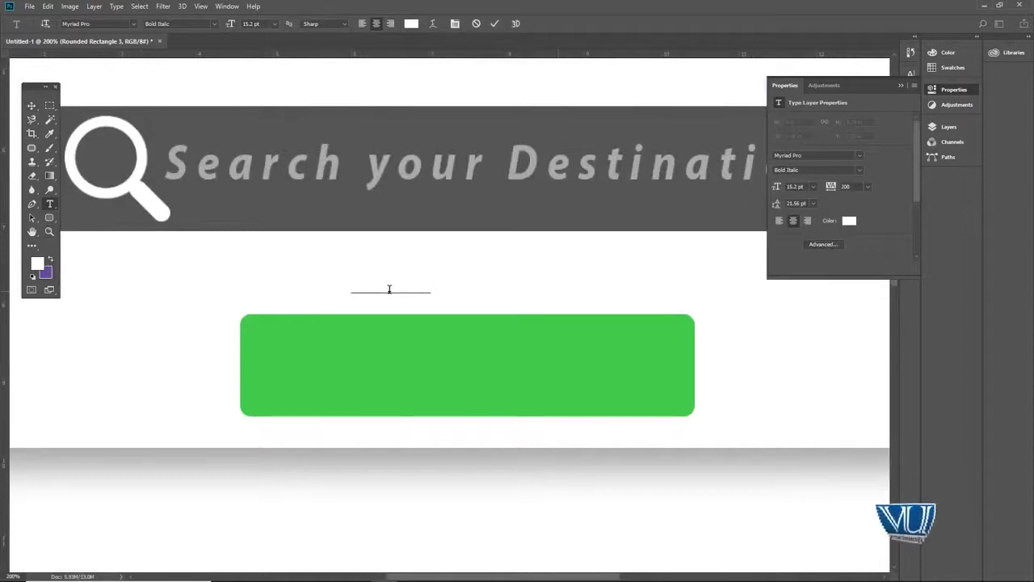
pyautogui.click(30, 107)
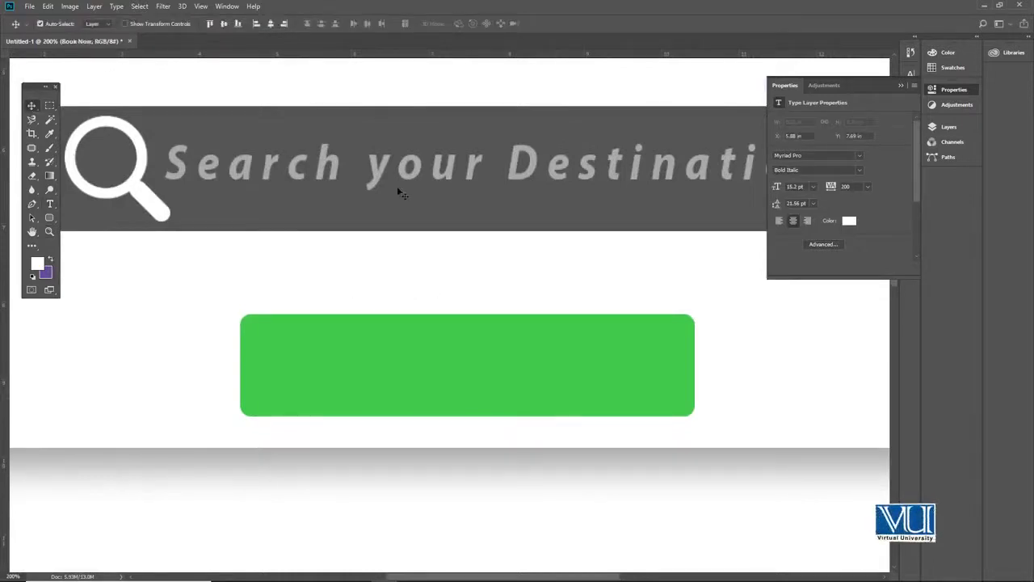
# - Move the "Book Now" text onto the green button and scale it up to about 358%
pyautogui.click(961, 91)
pyautogui.press('F7')
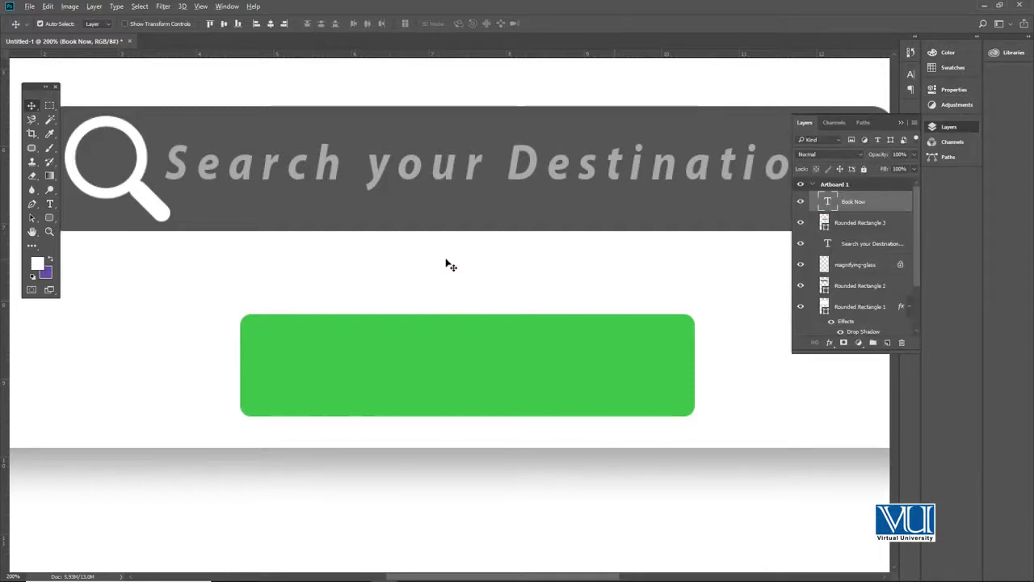
pyautogui.hotkey('ctrl', 't')
pyautogui.moveTo(421, 293); pyautogui.dragTo(450, 355)
pyautogui.moveTo(459, 344); pyautogui.dragTo(625, 333)
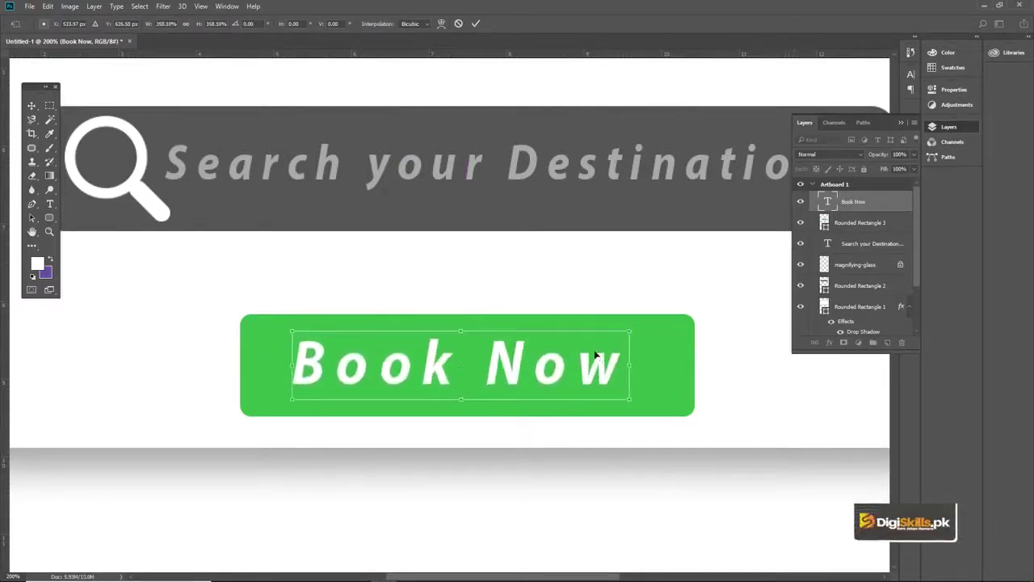
pyautogui.press('Return')
# - Align the vertical and horizontal centers of the "Book Now" text and the green rounded rectangle
pyautogui.keyDown('shift'); pyautogui.click(864, 225); pyautogui.keyUp('shift')
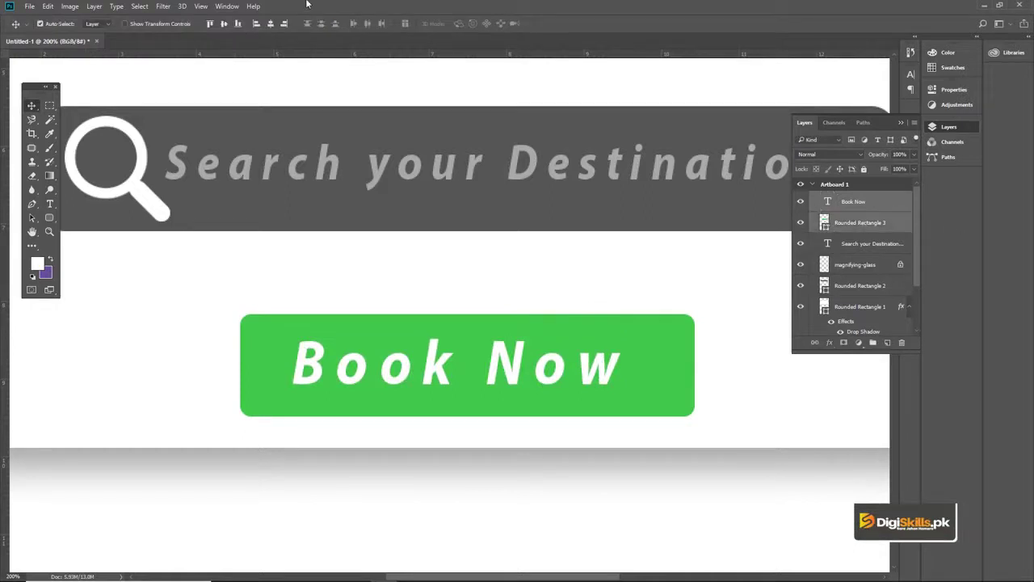
pyautogui.click(224, 25)
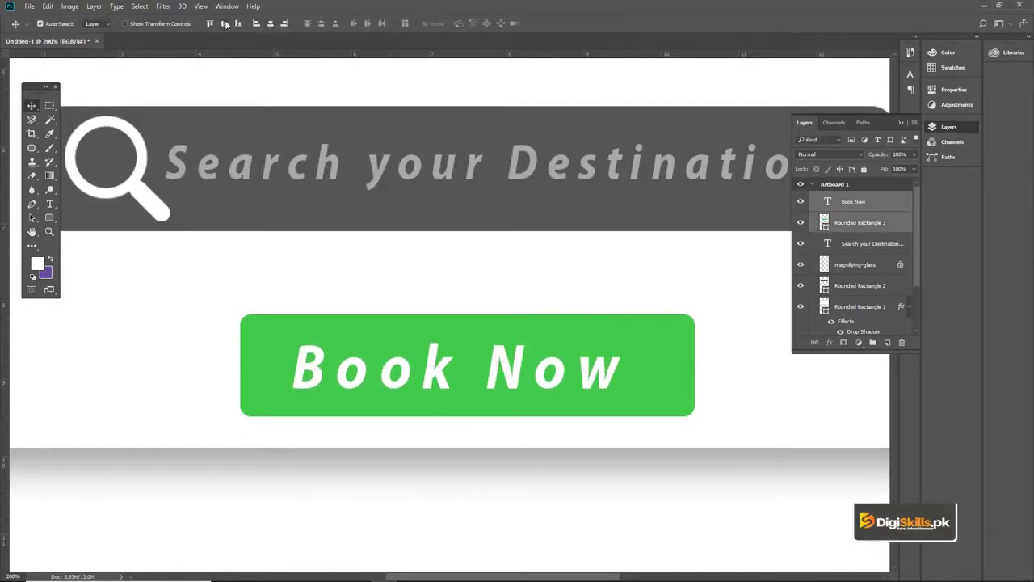
pyautogui.click(270, 24)
# - Add the text "Time of Arrival" in the white card below the magnifying-glass end of the search bar
pyautogui.keyDown('alt'); pyautogui.click(398, 309); pyautogui.keyUp('alt')
pyautogui.moveTo(368, 301); pyautogui.dragTo(407, 338)
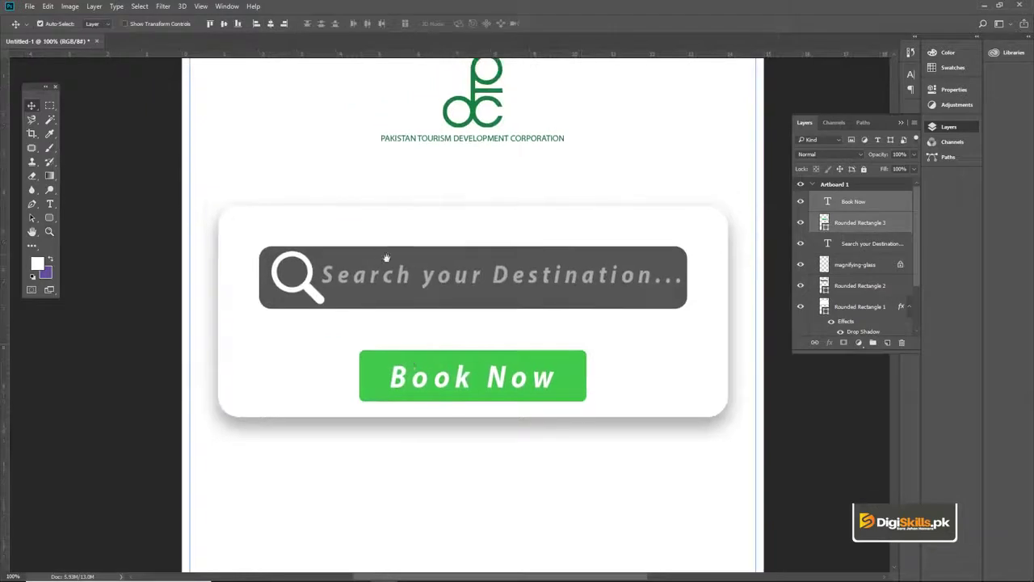
pyautogui.moveTo(381, 253); pyautogui.dragTo(402, 290)
pyautogui.press('z')
pyautogui.click(302, 24)
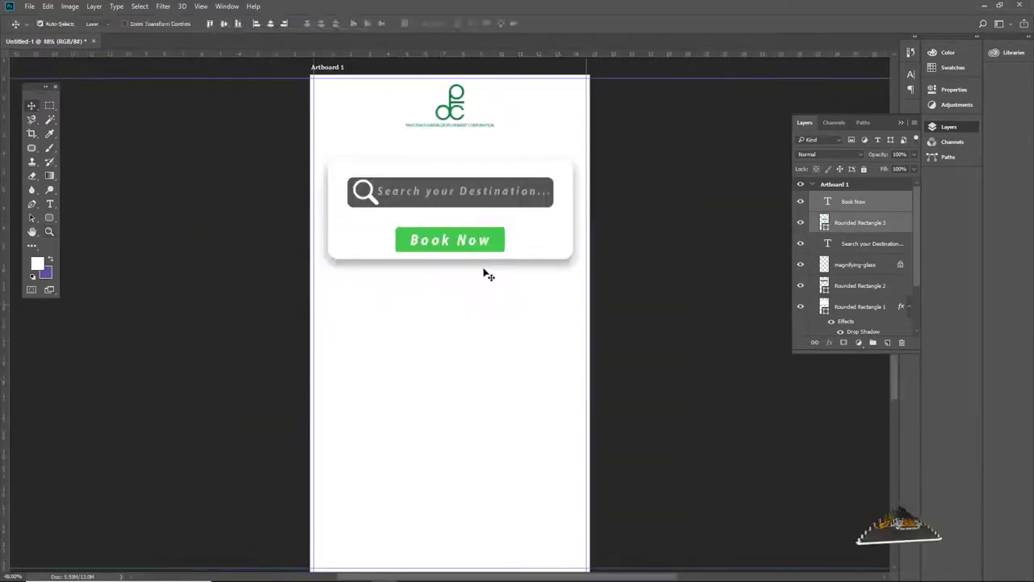
pyautogui.click(411, 216)
pyautogui.press('v')
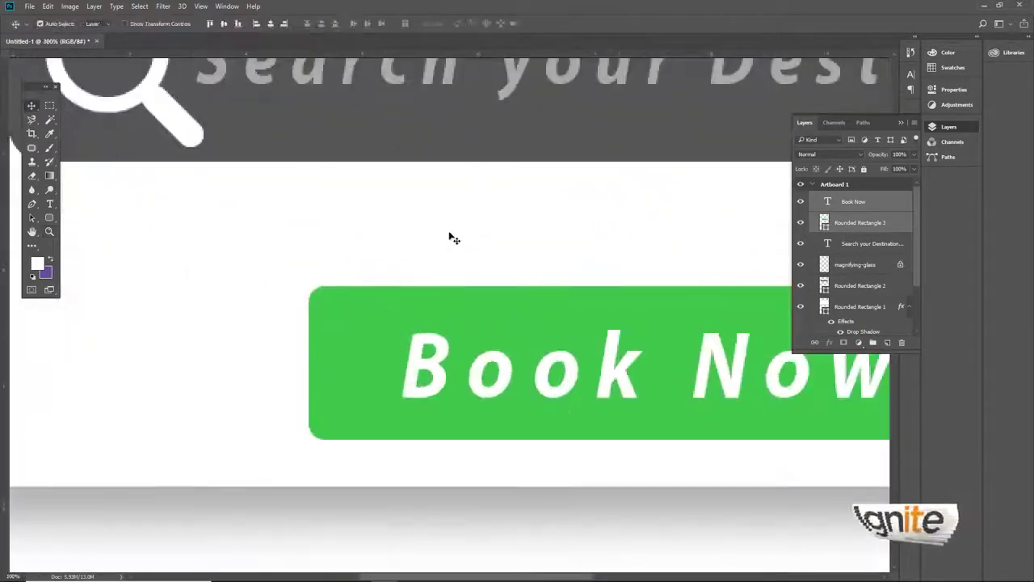
pyautogui.moveTo(438, 201); pyautogui.dragTo(530, 247)
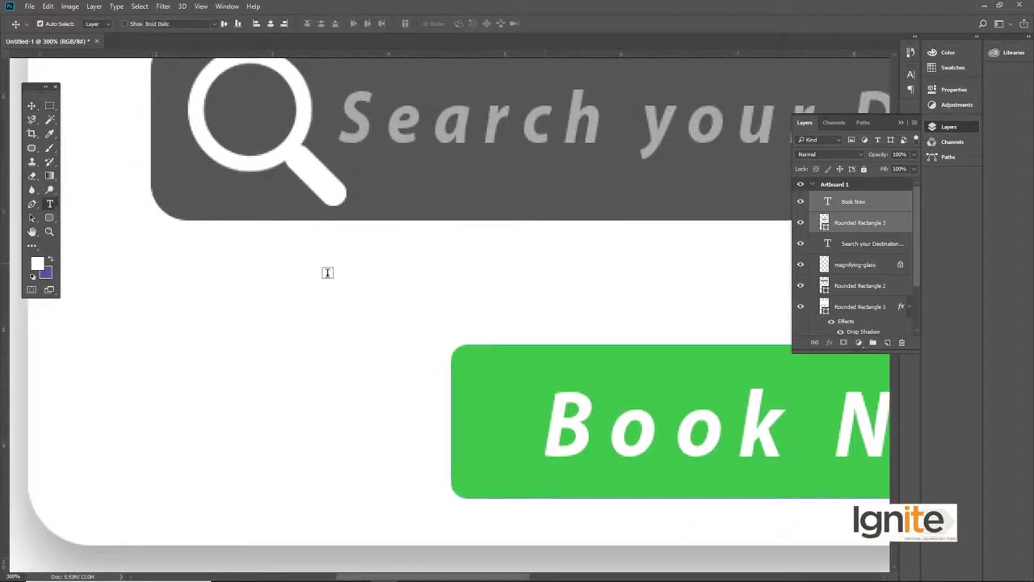
pyautogui.press('t')
pyautogui.click(243, 266)
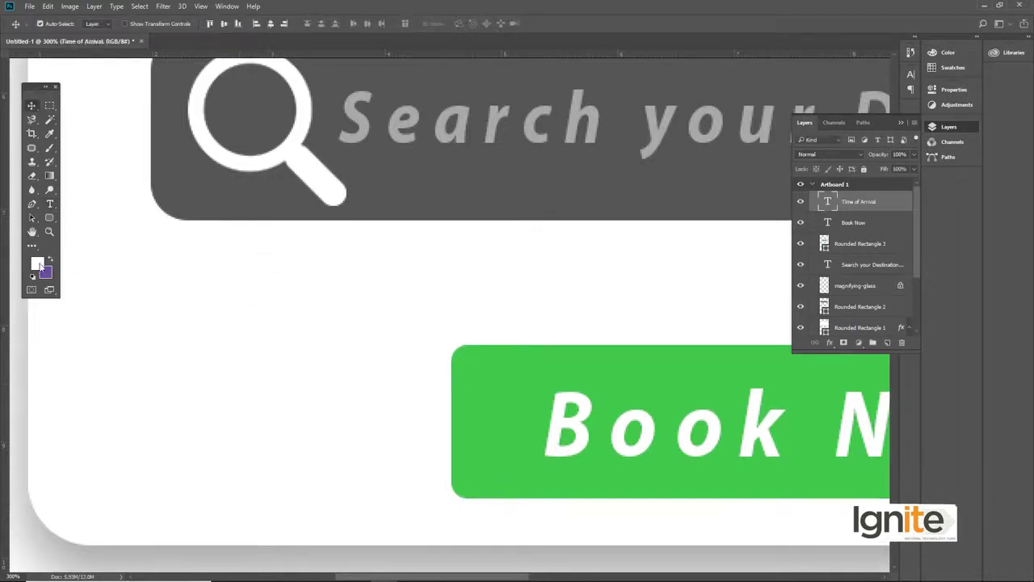
# - Recolor the "Time of Arrival" text to near-black #040404 and reposition it just below the magnifying-glass end of the search bar
pyautogui.click(36, 262)
pyautogui.moveTo(584, 249); pyautogui.dragTo(543, 265)
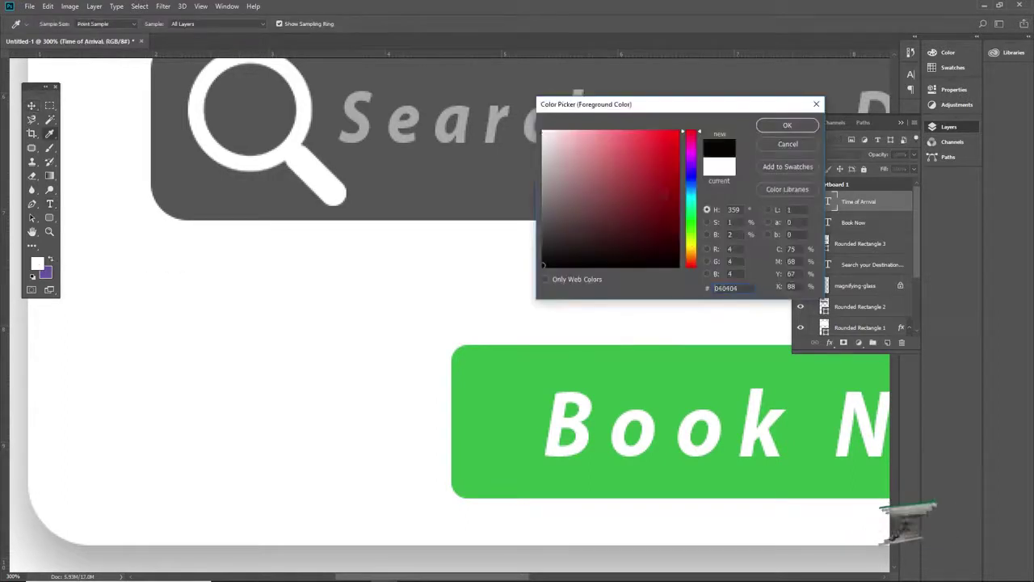
pyautogui.click(787, 125)
pyautogui.press('v')
pyautogui.moveTo(350, 271); pyautogui.dragTo(400, 280)
# - Duplicate the "Time of Arrival" label and place the copy below the opposite end of the search bar
pyautogui.moveTo(718, 316); pyautogui.dragTo(549, 316)
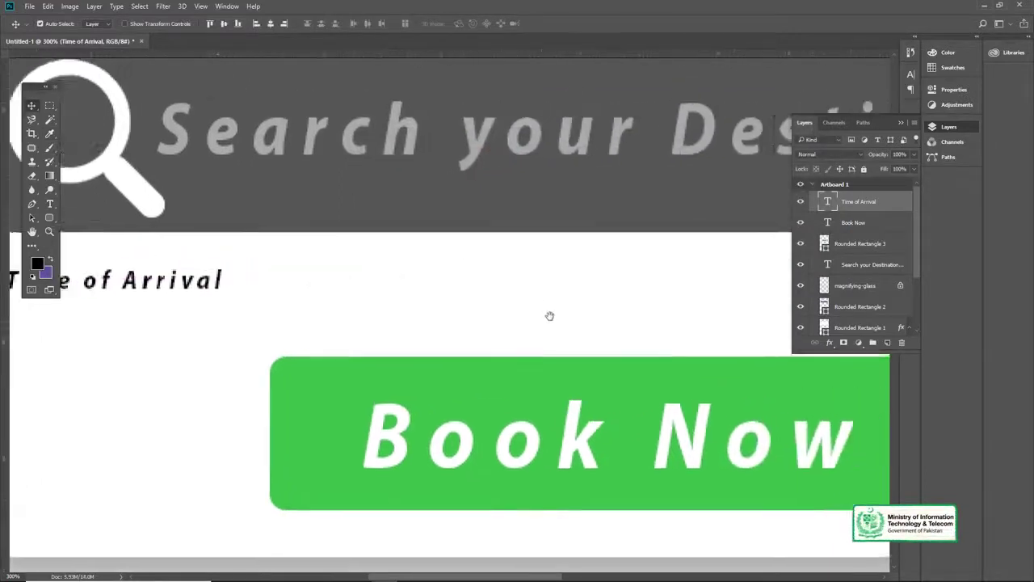
pyautogui.hotkey('ctrl', '-')
pyautogui.hotkey('ctrl', '-')
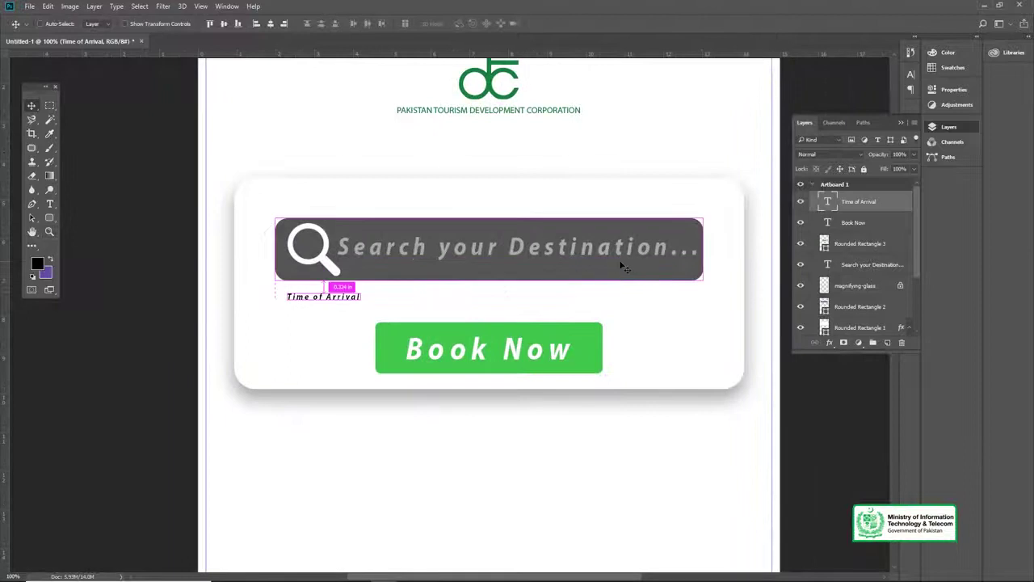
pyautogui.moveTo(350, 299); pyautogui.dragTo(689, 287)
pyautogui.hotkey('ctrl', 'space')
pyautogui.click(672, 298)
pyautogui.click(663, 300)
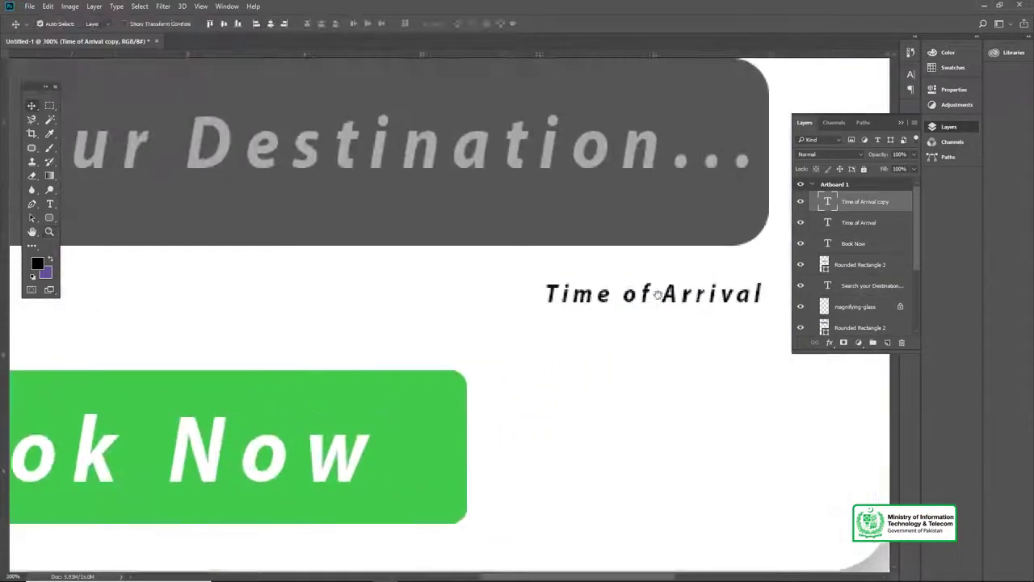
# - Change the duplicated label's text to "No. of Guests/Room" and keep it within the end of the search bar
pyautogui.doubleClick(658, 294)
pyautogui.write('No. of')
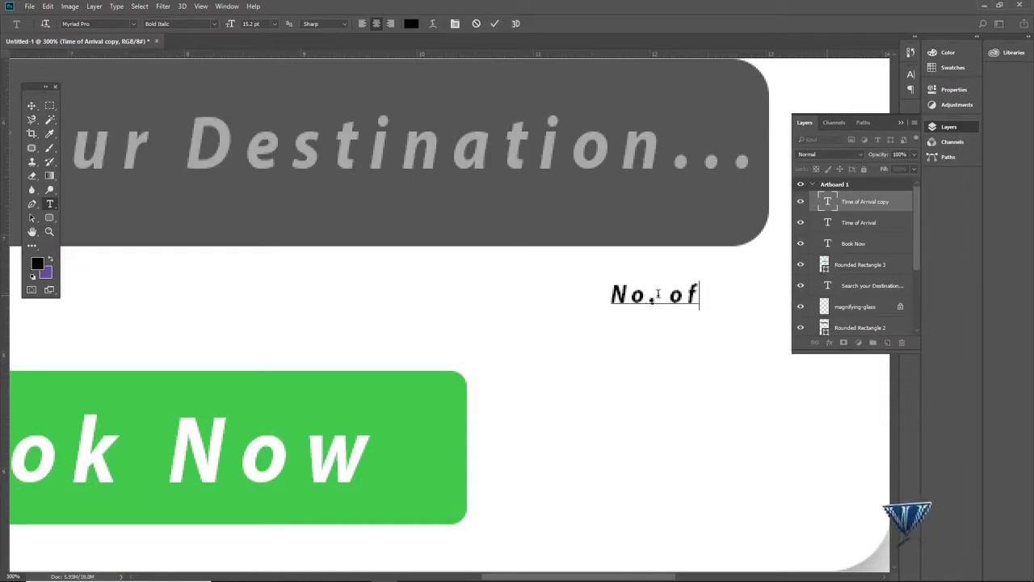
pyautogui.write(' Guests')
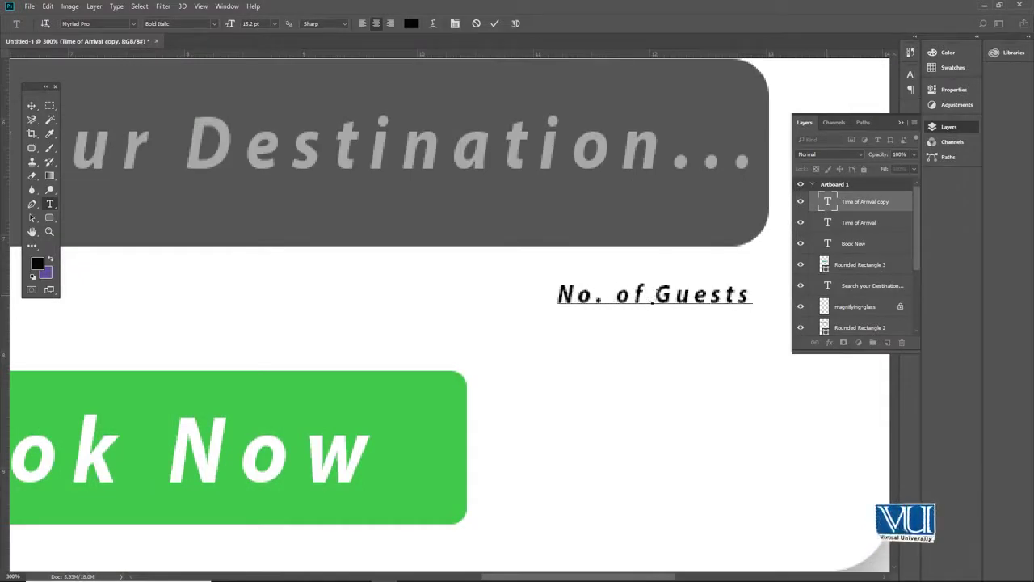
pyautogui.write('/Room')
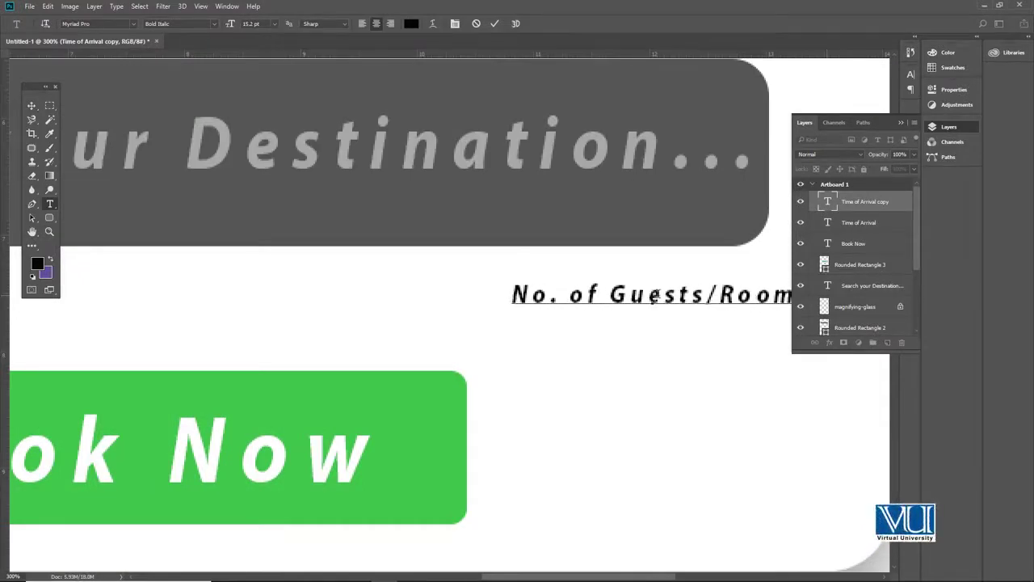
pyautogui.click(32, 106)
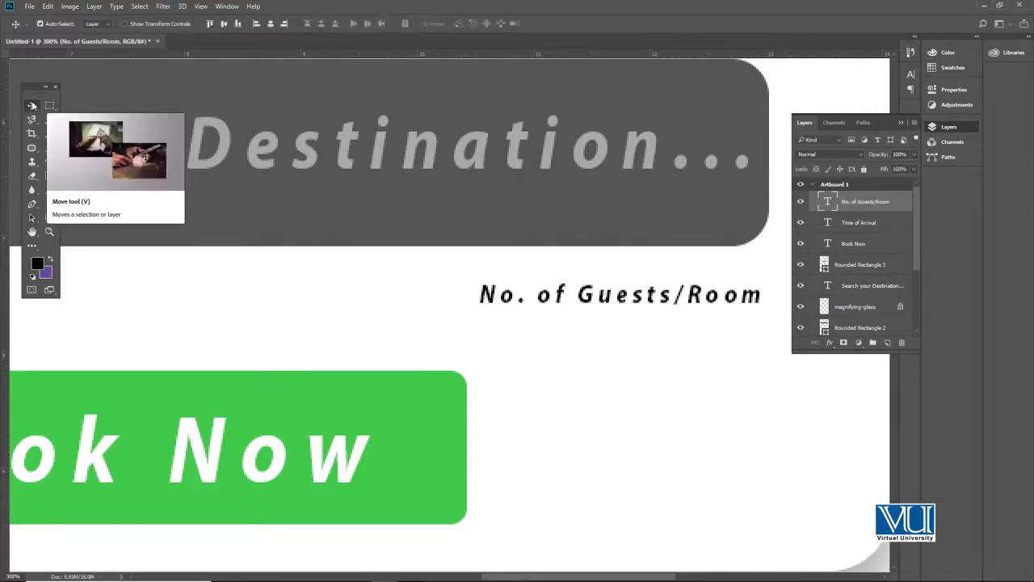
# - On a new layer, select a wide rectangle between the side guides below the white card and fill it with black
pyautogui.press('z')
pyautogui.moveTo(316, 177); pyautogui.dragTo(448, 223)
pyautogui.press('v')
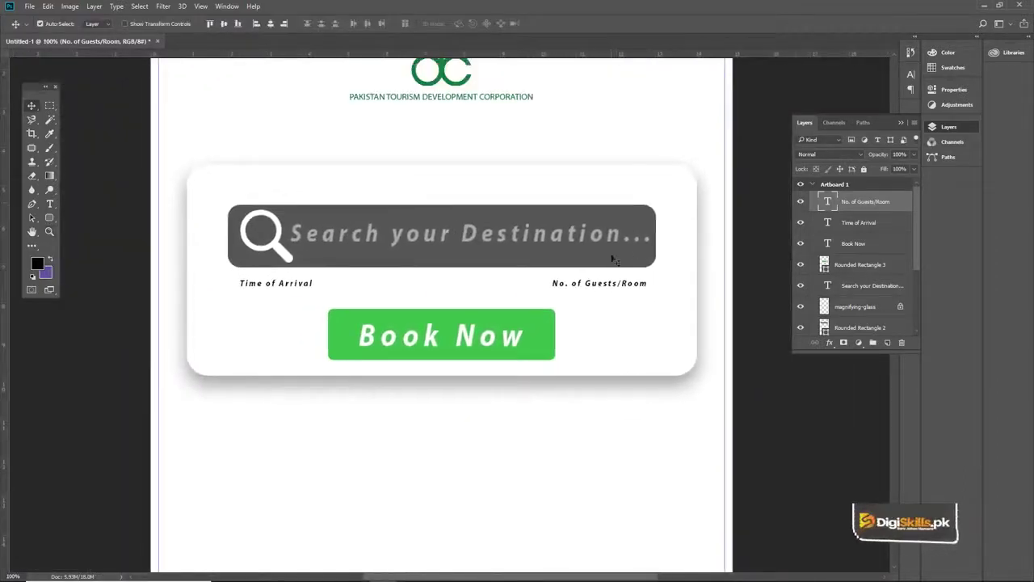
pyautogui.moveTo(507, 183); pyautogui.dragTo(485, 132)
pyautogui.keyDown('alt'); pyautogui.click(429, 298); pyautogui.keyUp('alt')
pyautogui.moveTo(471, 241); pyautogui.dragTo(489, 226)
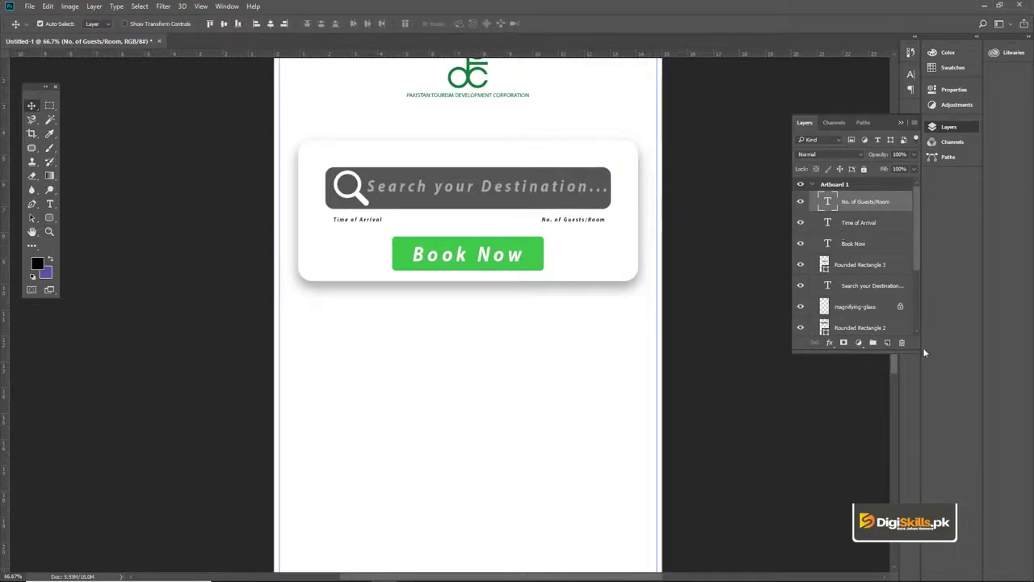
pyautogui.click(887, 342)
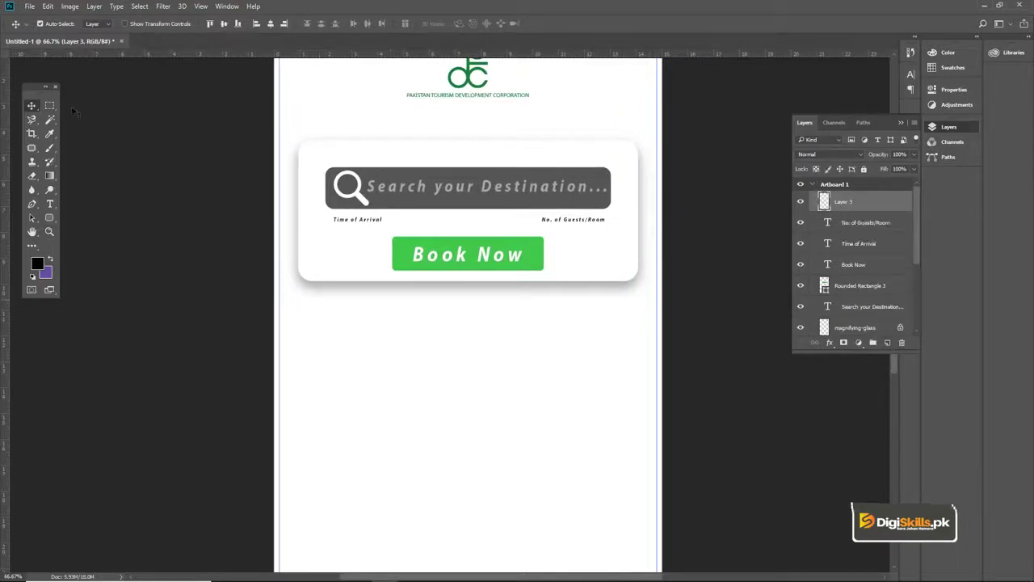
pyautogui.press('m')
pyautogui.moveTo(281, 336); pyautogui.dragTo(658, 448)
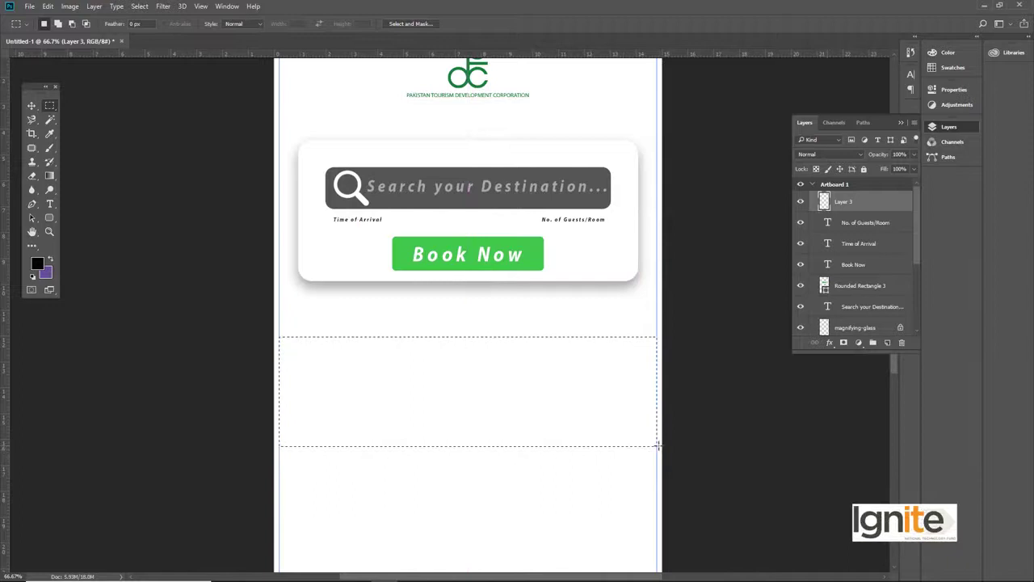
pyautogui.press('v')
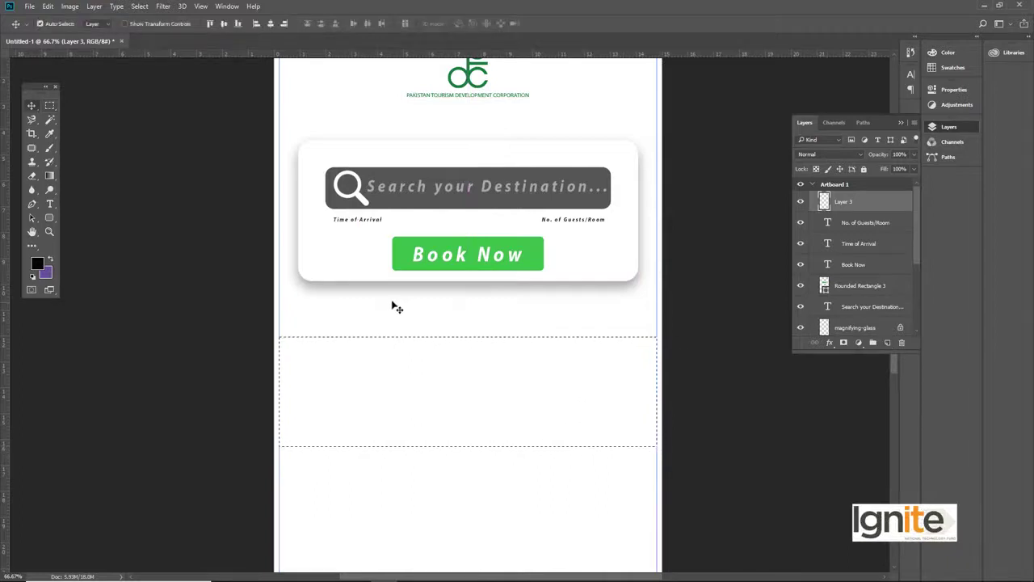
pyautogui.hotkey('alt', 'BackSpace')
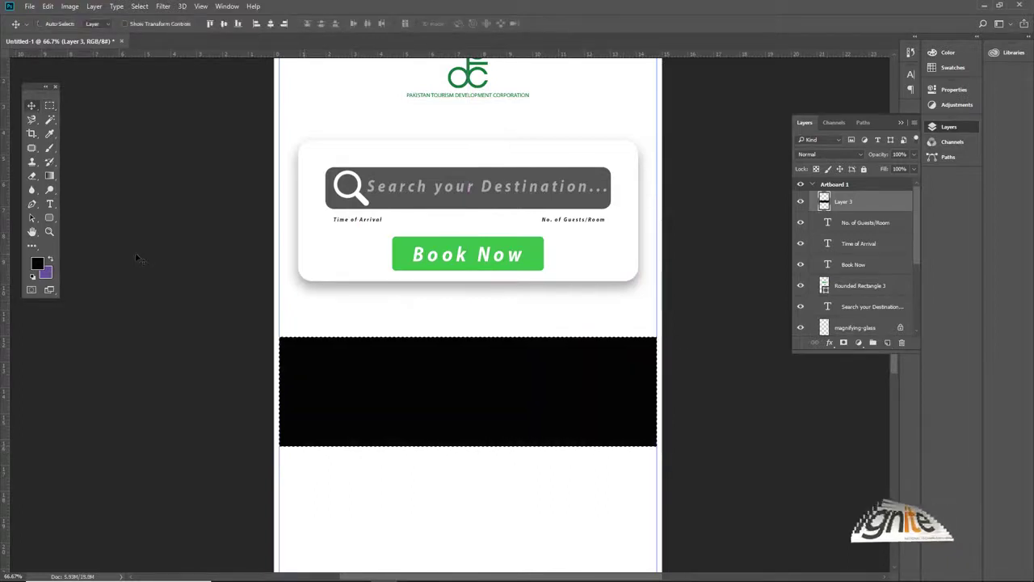
# - Duplicate the wide black rectangle directly below the original, leaving a white gap between the two
pyautogui.moveTo(482, 354); pyautogui.dragTo(505, 498)
pyautogui.hotkey('ctrl', 'j')
pyautogui.moveTo(498, 431); pyautogui.dragTo(490, 372)
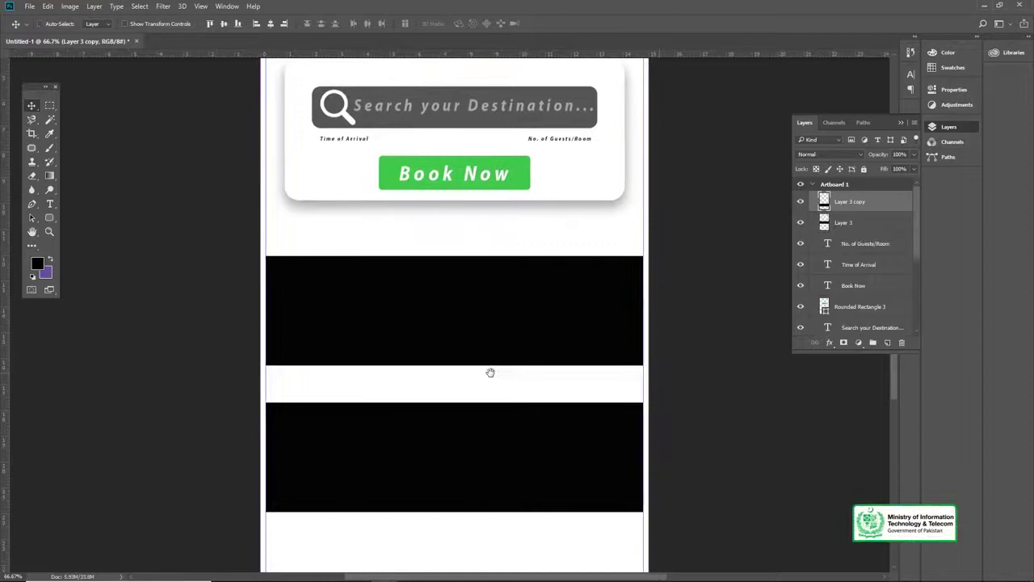
# - Narrow the lower black rectangle against the right guide and place a copy of it against the left guide
pyautogui.hotkey('ctrl', 't')
pyautogui.moveTo(278, 455); pyautogui.dragTo(498, 453)
pyautogui.press('Return')
pyautogui.keyDown('alt'); pyautogui.moveTo(565, 446); pyautogui.dragTo(349, 449); pyautogui.keyUp('alt')
# - Select both small black rectangles and scale them up slightly together about their common center
pyautogui.hotkey('ctrl', '+')
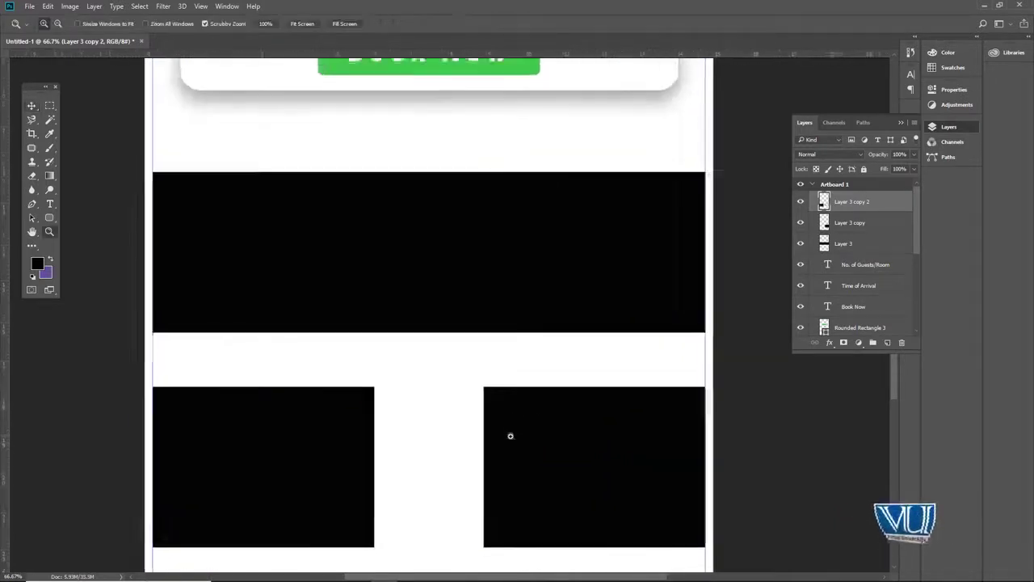
pyautogui.keyDown('shift'); pyautogui.click(848, 222); pyautogui.keyUp('shift')
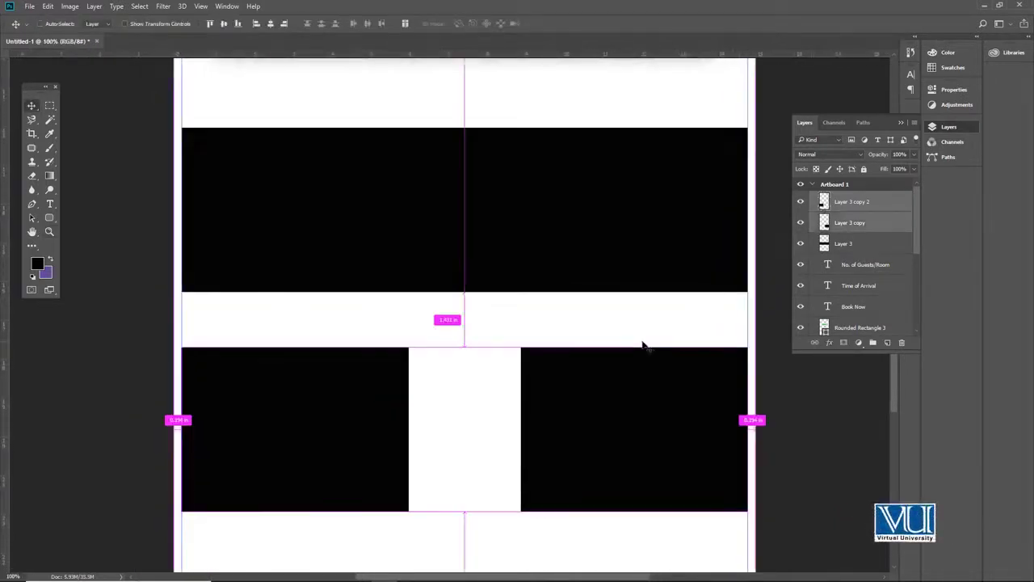
pyautogui.hotkey('ctrl', 't')
pyautogui.moveTo(748, 347); pyautogui.dragTo(769, 341)
pyautogui.press('Return')
# - Shift the two enlarged rectangles inward one at a time so their outer edges line up with the side guides
pyautogui.click(849, 206)
pyautogui.hotkey('shift', 'Right')
pyautogui.hotkey('shift', 'Right')
pyautogui.hotkey('shift', 'Right')
pyautogui.hotkey('shift', 'Right')
pyautogui.hotkey('shift', 'Right')
pyautogui.hotkey('shift', 'Left')
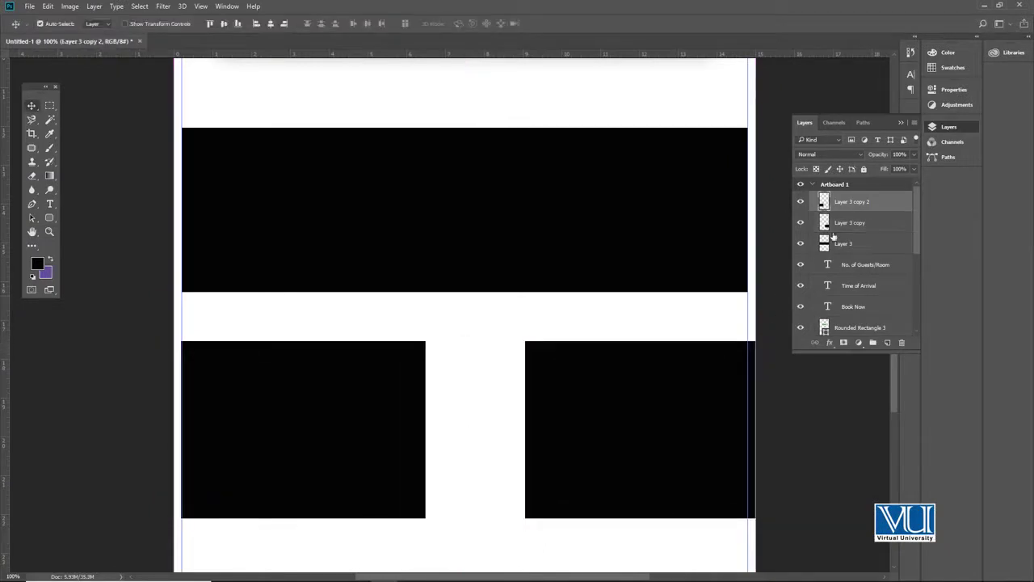
pyautogui.click(836, 226)
pyautogui.hotkey('shift', 'Left')
pyautogui.hotkey('shift', 'Left')
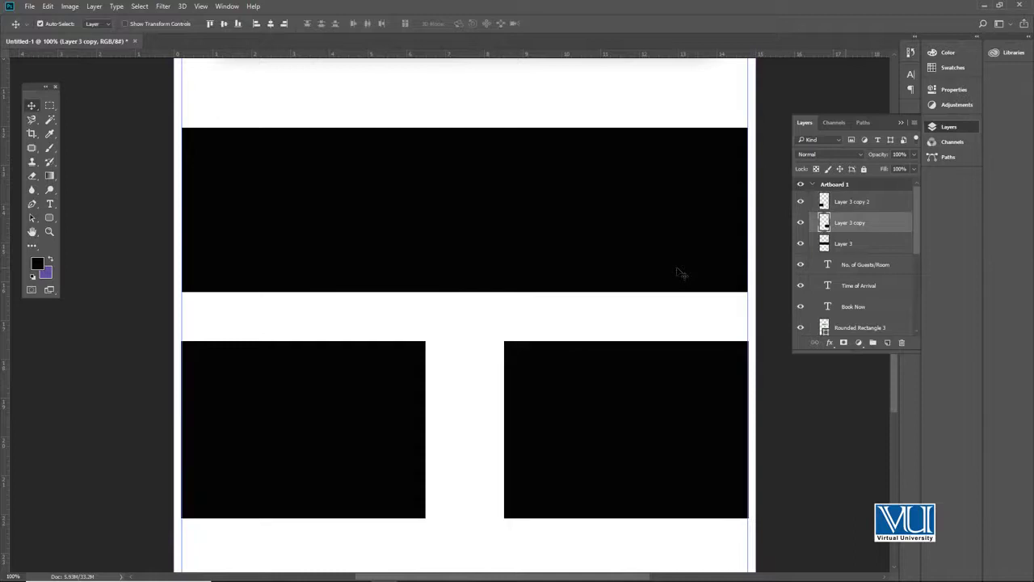
# - Select all three black rectangle layers and move them up together, closer to the white booking card
pyautogui.moveTo(555, 283); pyautogui.dragTo(538, 299)
pyautogui.keyDown('alt'); pyautogui.click(524, 267); pyautogui.keyUp('alt')
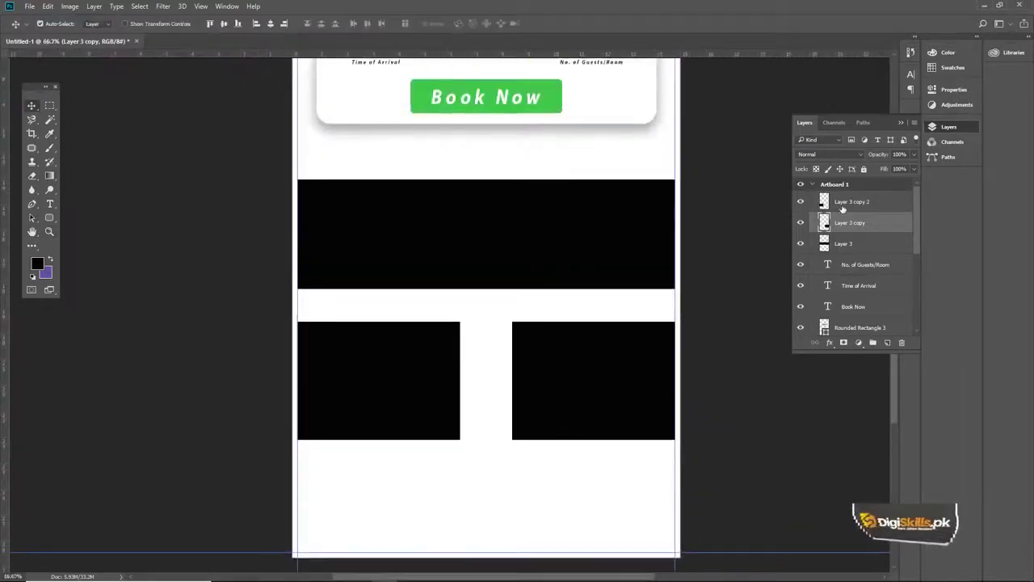
pyautogui.keyDown('shift'); pyautogui.click(843, 204); pyautogui.keyUp('shift')
pyautogui.keyDown('shift'); pyautogui.click(846, 242); pyautogui.keyUp('shift')
pyautogui.click(835, 204)
pyautogui.keyDown('shift'); pyautogui.click(848, 243); pyautogui.keyUp('shift')
pyautogui.press('Up')
pyautogui.press('Up')
pyautogui.press('Up')
pyautogui.press('Up')
pyautogui.press('Up')
pyautogui.press('Up')
pyautogui.press('Up')
pyautogui.press('Up')
pyautogui.press('Up')
pyautogui.press('Up')
pyautogui.press('Up')
pyautogui.press('Up')
pyautogui.press('Up')
pyautogui.press('Up')
pyautogui.press('Up')
pyautogui.press('Up')
pyautogui.press('Up')
pyautogui.press('Up')
pyautogui.press('Up')
pyautogui.press('Up')
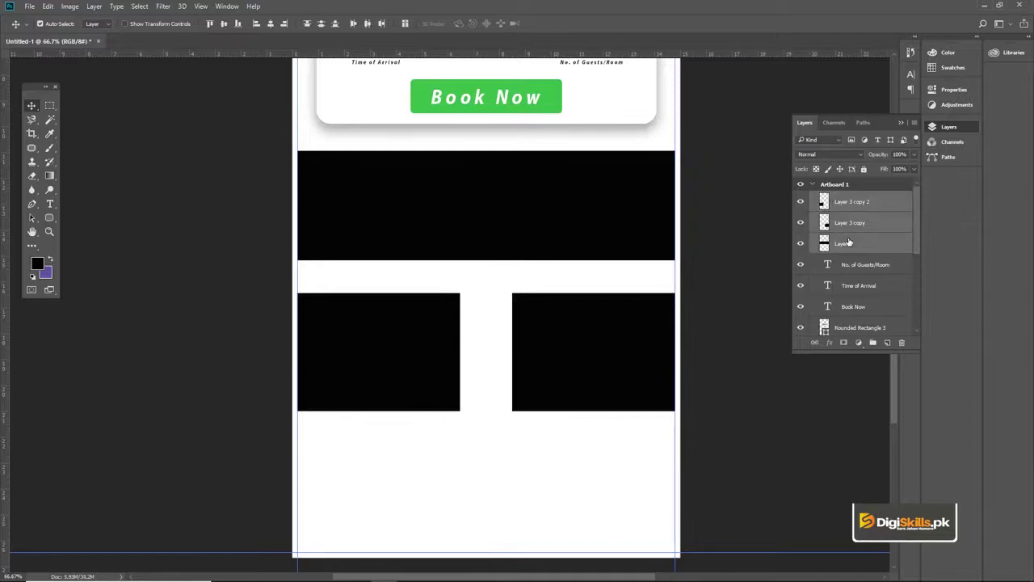
# - Switch to File Explorer, open the Pics folder and place picture 4 into the Photoshop design
pyautogui.moveTo(563, 222); pyautogui.dragTo(525, 209)
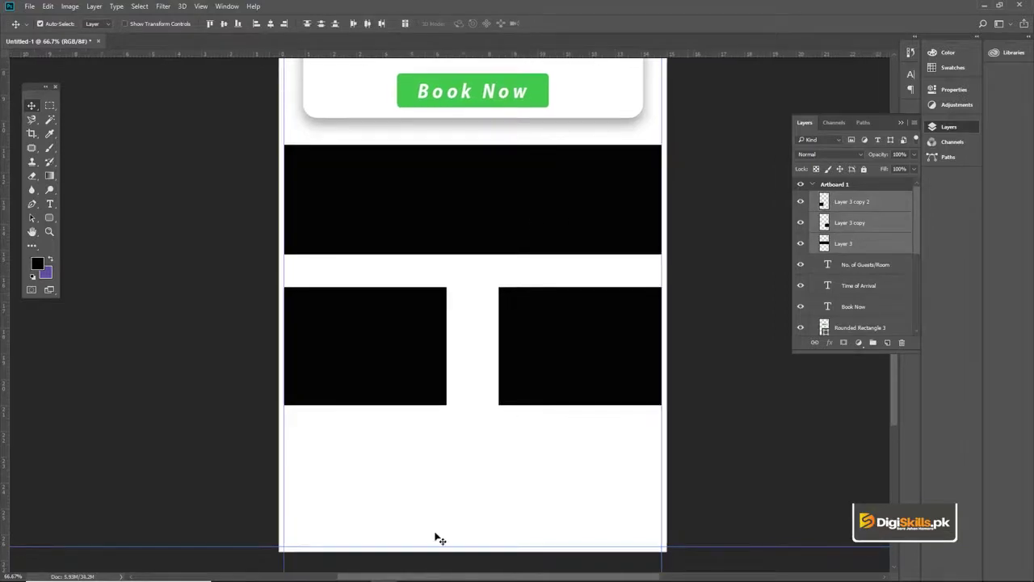
pyautogui.click(251, 571)
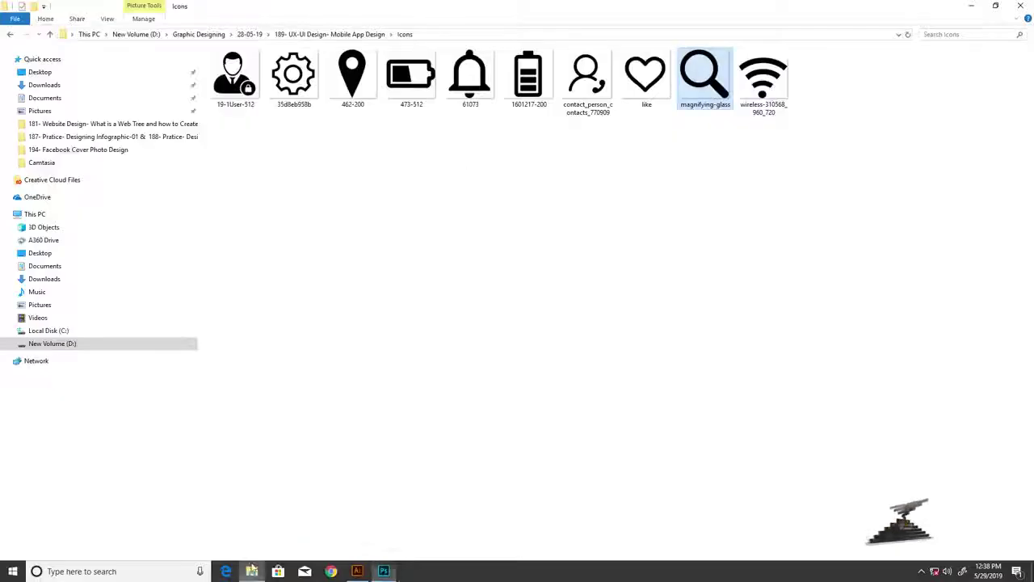
pyautogui.hotkey('alt', 'Up')
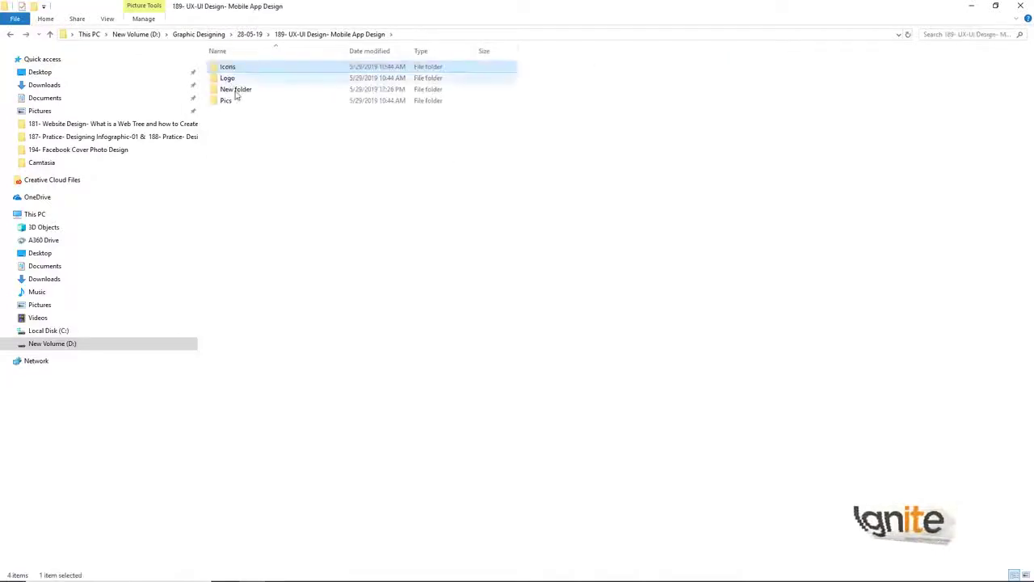
pyautogui.doubleClick(231, 100)
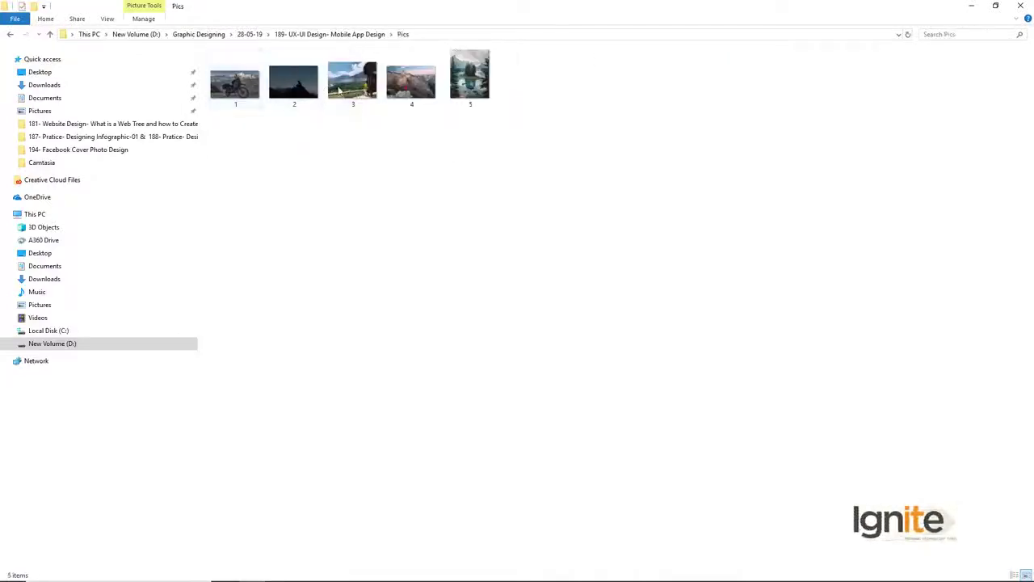
pyautogui.click(419, 90)
pyautogui.moveTo(431, 93); pyautogui.dragTo(532, 191)
# - Scale placed picture 4 proportionally to about 320% and position it so it covers the wide black rectangle
pyautogui.moveTo(502, 303); pyautogui.dragTo(368, 211)
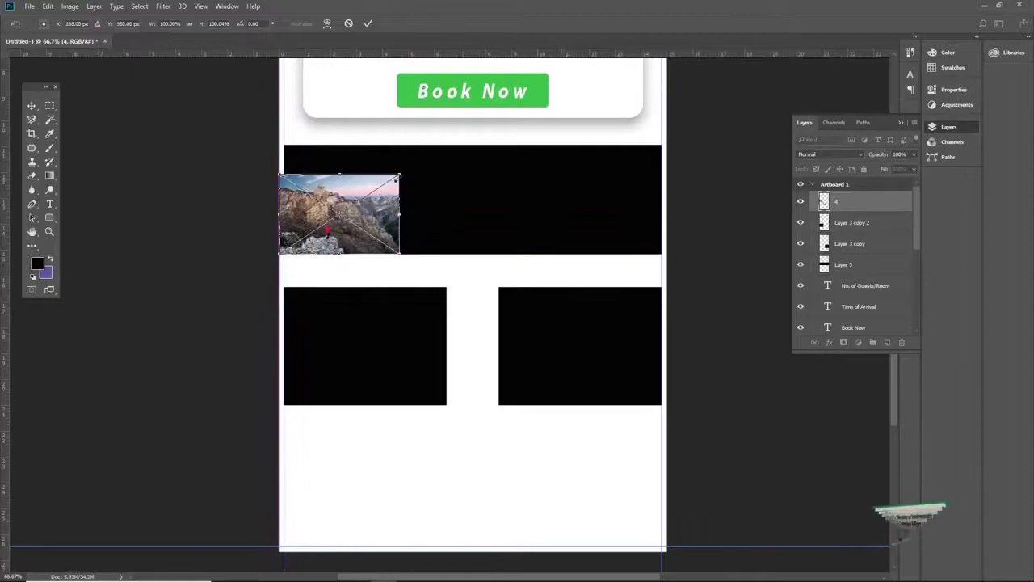
pyautogui.moveTo(399, 174); pyautogui.dragTo(768, 104)
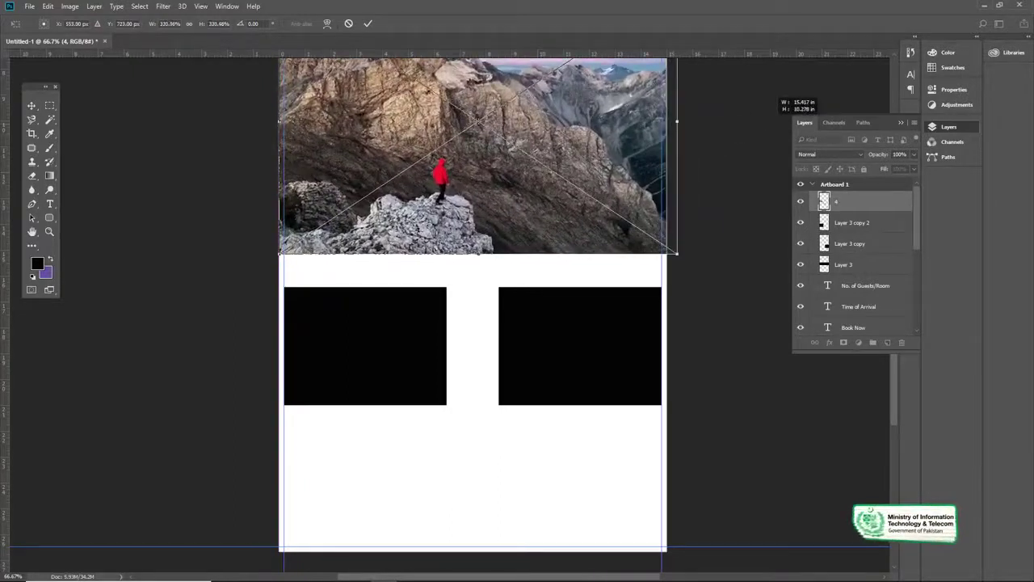
pyautogui.moveTo(528, 151); pyautogui.dragTo(529, 203)
pyautogui.press('Return')
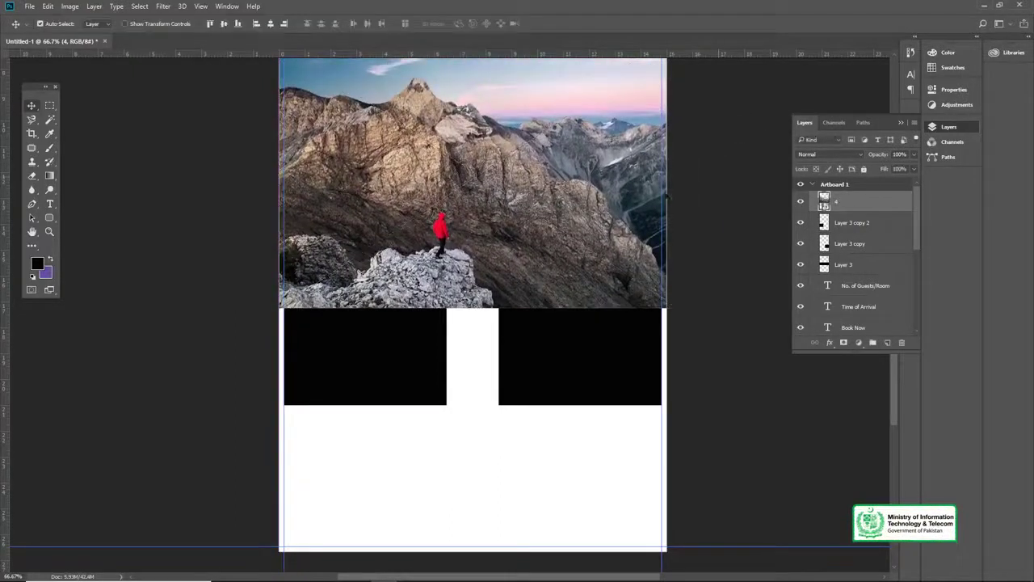
# - Move layer 4 directly above Layer 3, clip it to the wide rectangle and shift the picture up to show the hiker's rock
pyautogui.click(799, 205)
pyautogui.click(588, 231)
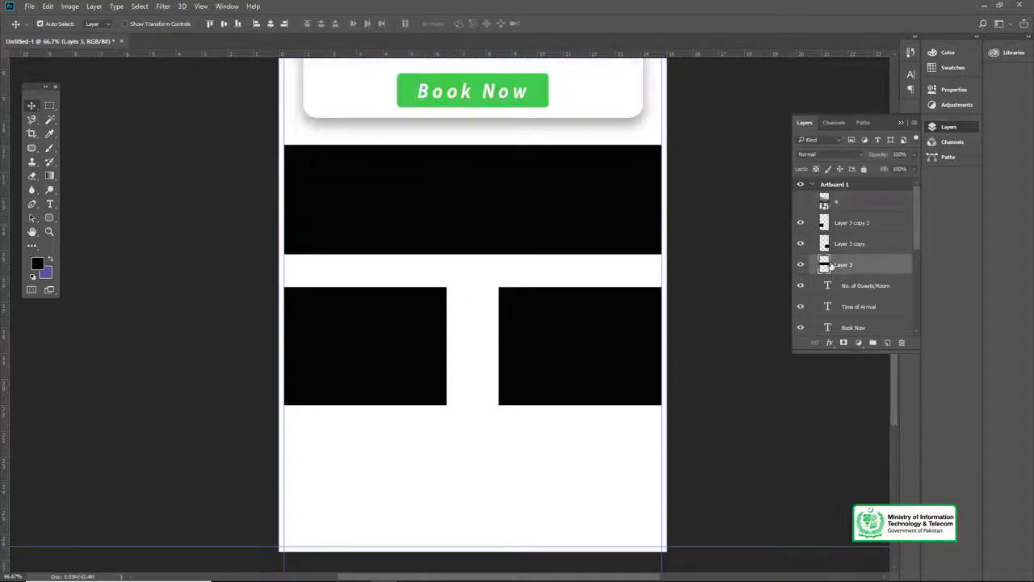
pyautogui.moveTo(845, 204); pyautogui.dragTo(849, 257)
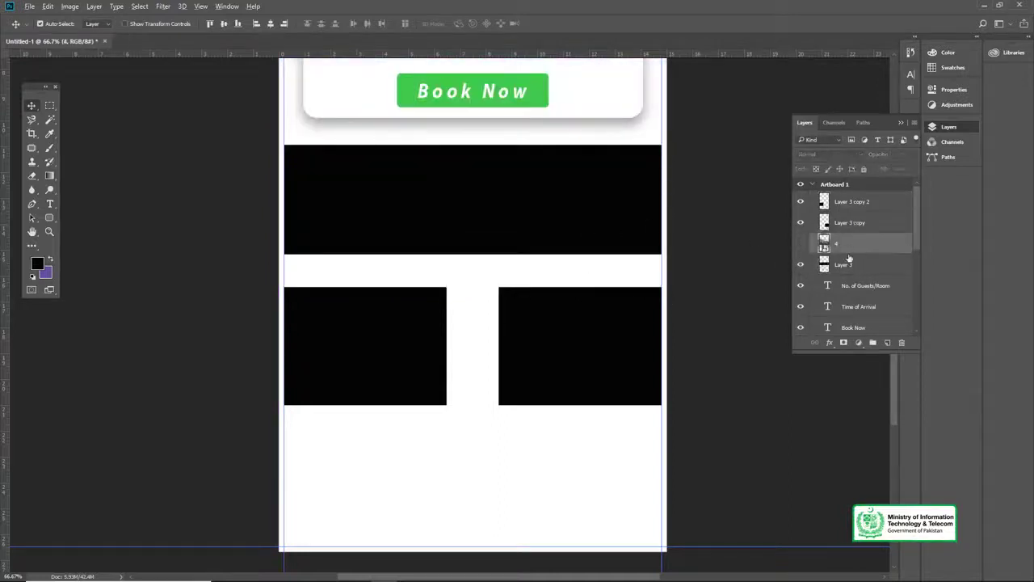
pyautogui.keyDown('alt'); pyautogui.click(853, 253); pyautogui.keyUp('alt')
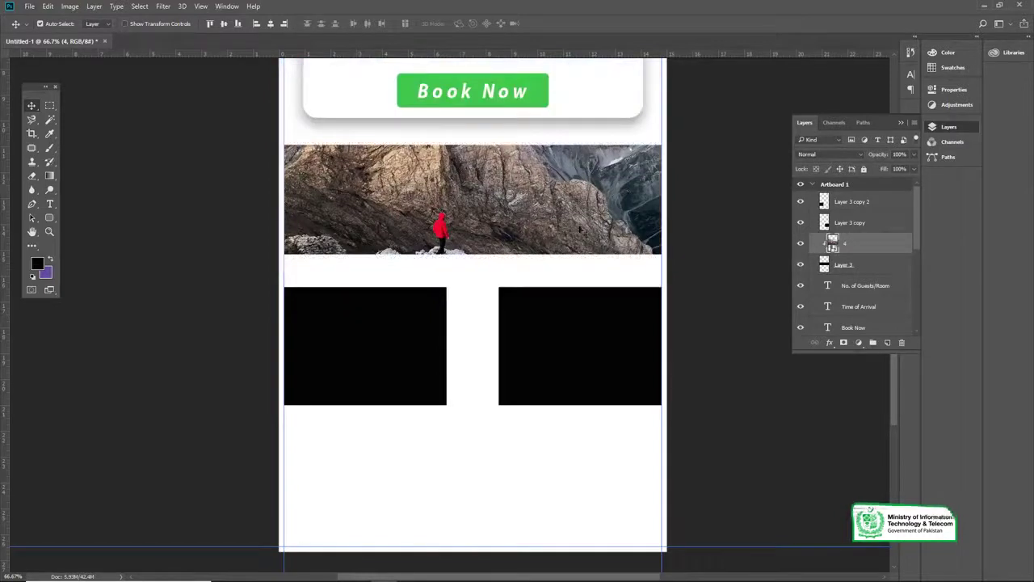
pyautogui.moveTo(516, 223); pyautogui.dragTo(518, 211)
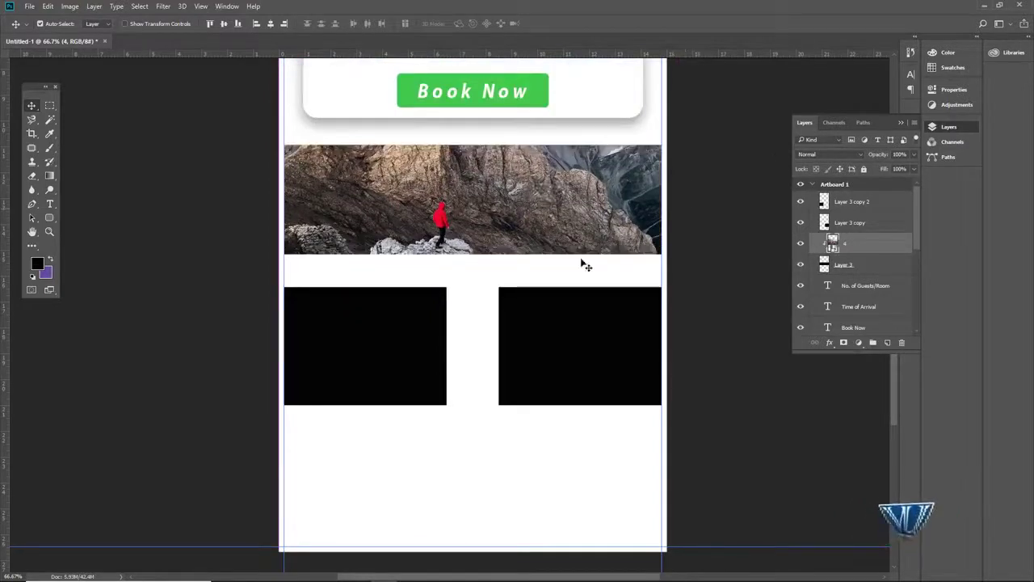
# - Switch to File Explorer and place the motorcycle picture 1 from the Pics folder into the Photoshop design over the small rectangles' area
pyautogui.click(987, 7)
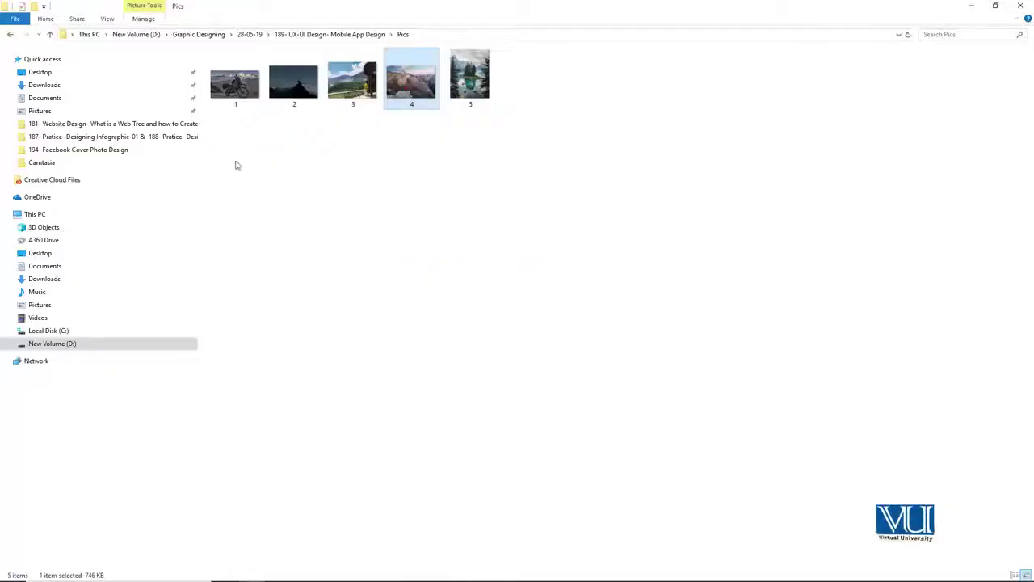
pyautogui.moveTo(233, 91); pyautogui.dragTo(561, 357)
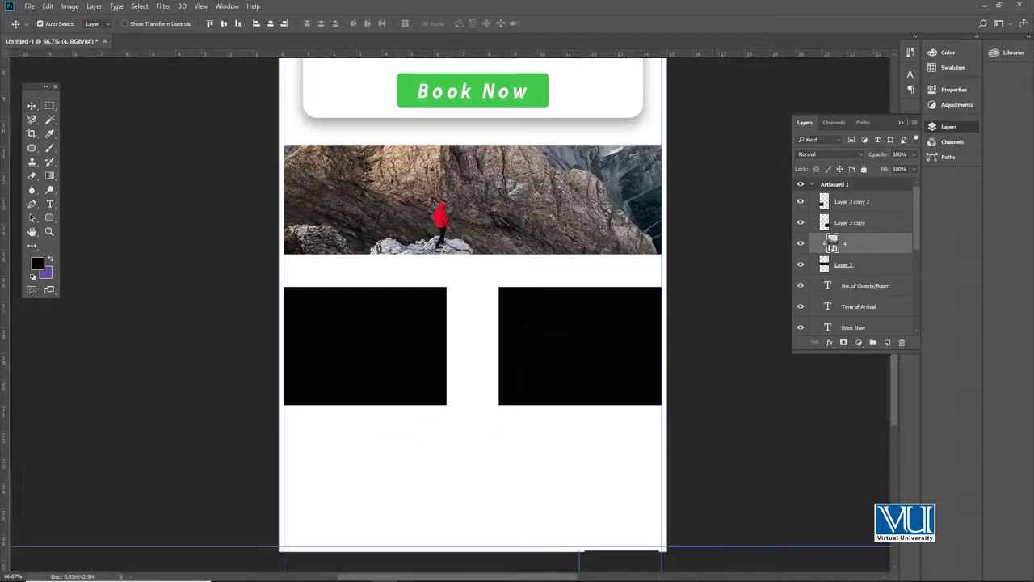
pyautogui.press('Return')
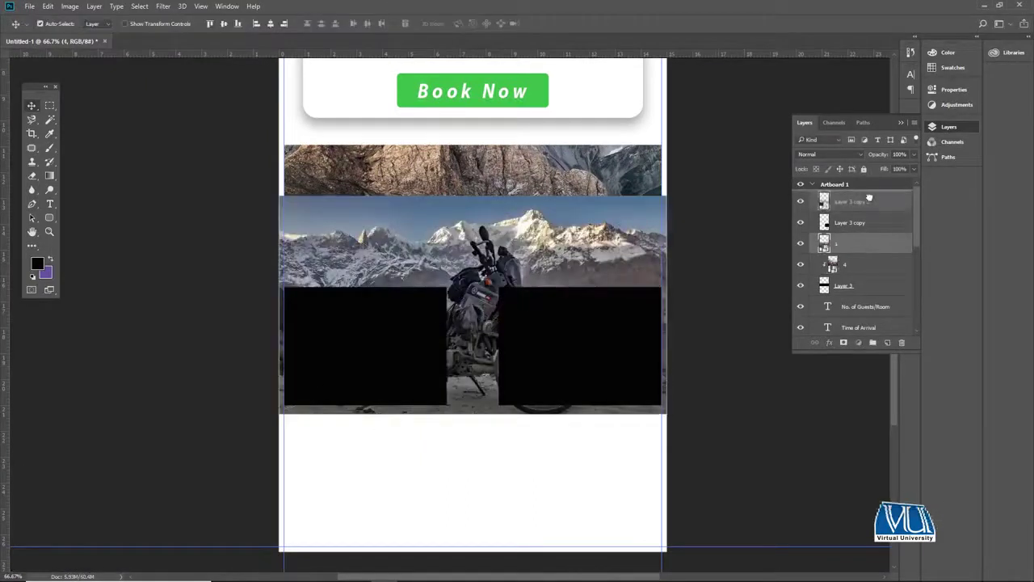
# - Move motorcycle picture layer 1 above Layer 3 copy 2 and clip it to the left small rectangle
pyautogui.moveTo(869, 198); pyautogui.dragTo(865, 200)
pyautogui.hotkey('ctrl', 'z')
pyautogui.hotkey('ctrl', 'alt', 'g')
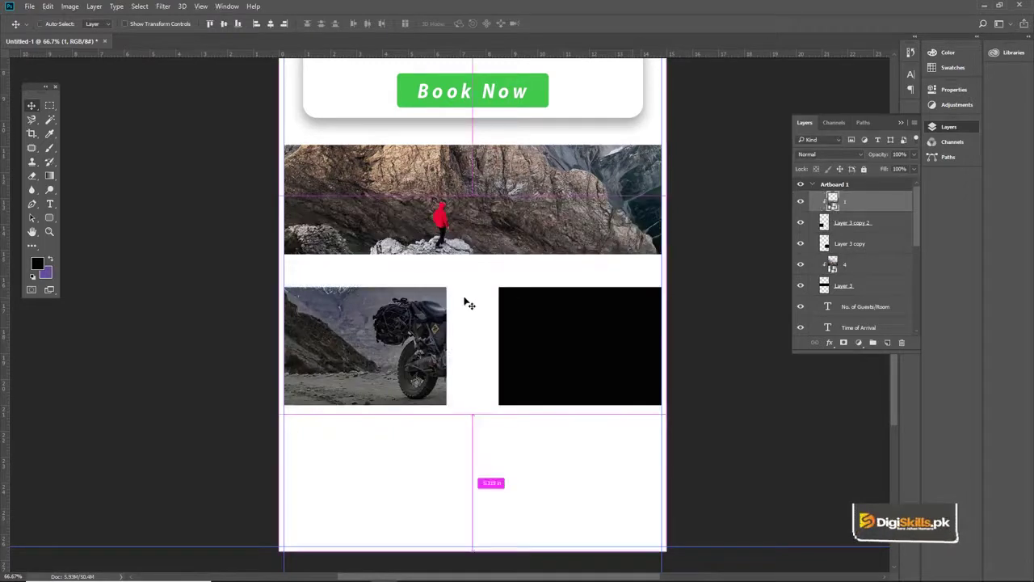
# - Scale the motorcycle picture down to about 14% and position it so it fills the left small rectangle
pyautogui.hotkey('ctrl', 't')
pyautogui.moveTo(664, 194); pyautogui.dragTo(464, 264)
pyautogui.moveTo(436, 305); pyautogui.dragTo(426, 295)
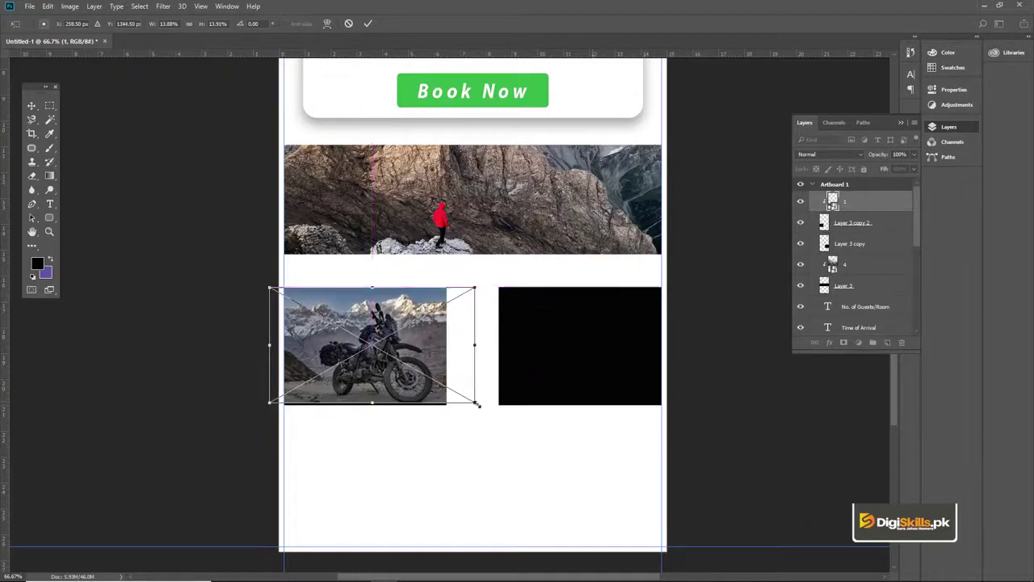
pyautogui.press('Return')
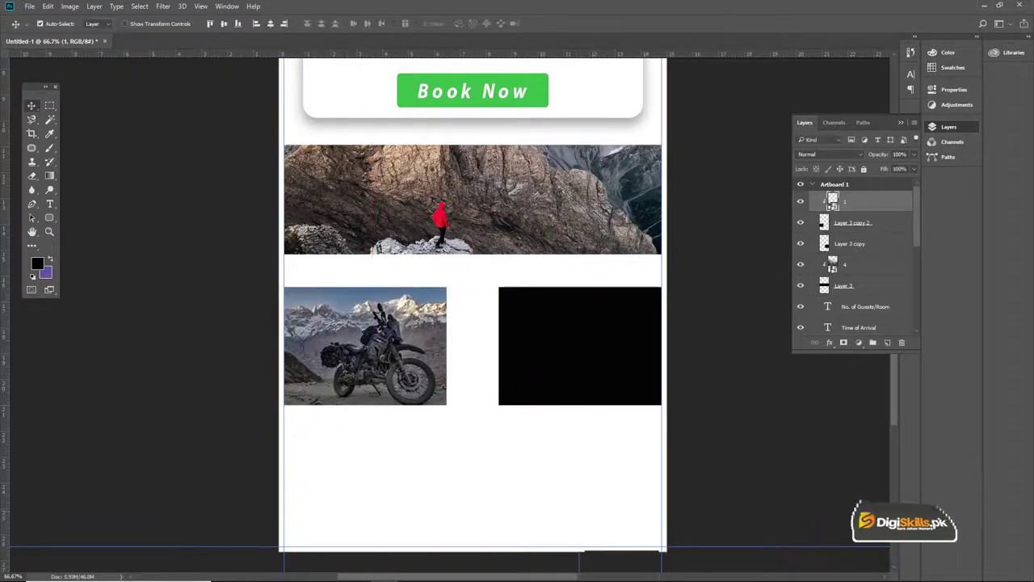
# - Switch to File Explorer and place picture 3 from the Pics folder into the Photoshop design over the right small rectangle
pyautogui.click(255, 576)
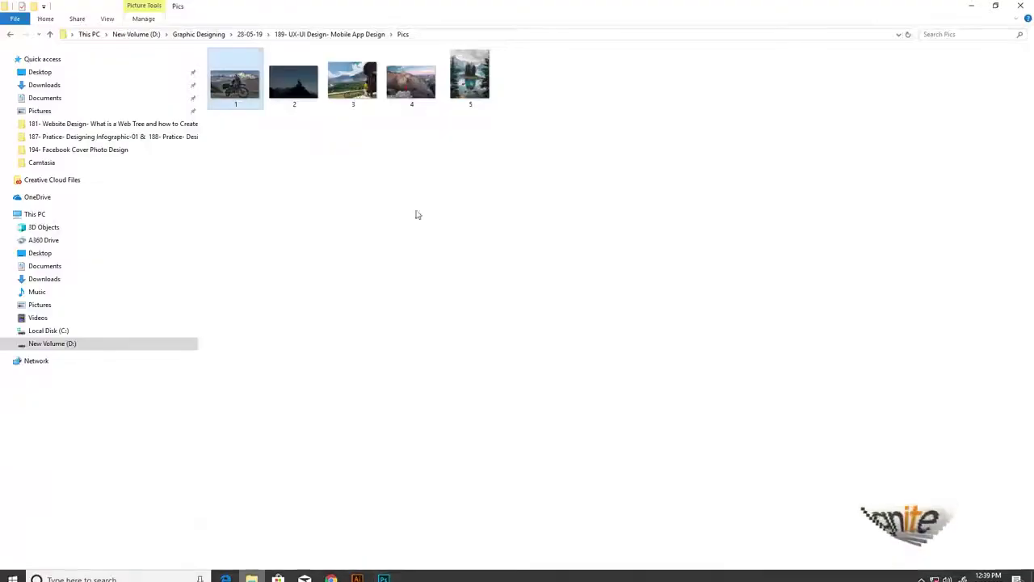
pyautogui.moveTo(352, 80); pyautogui.dragTo(602, 374)
pyautogui.moveTo(894, 218); pyautogui.dragTo(893, 221)
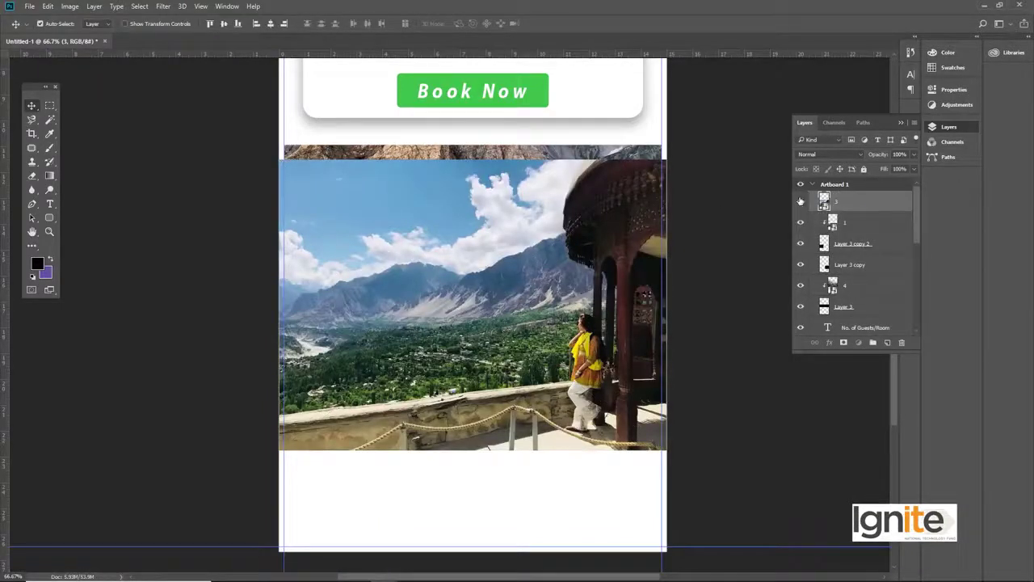
# - Hide picture 3, move its layer directly above Layer 3 copy, show it again and clip it to the right small rectangle
pyautogui.click(800, 202)
pyautogui.click(637, 304)
pyautogui.click(878, 203)
pyautogui.moveTo(878, 203); pyautogui.dragTo(861, 252)
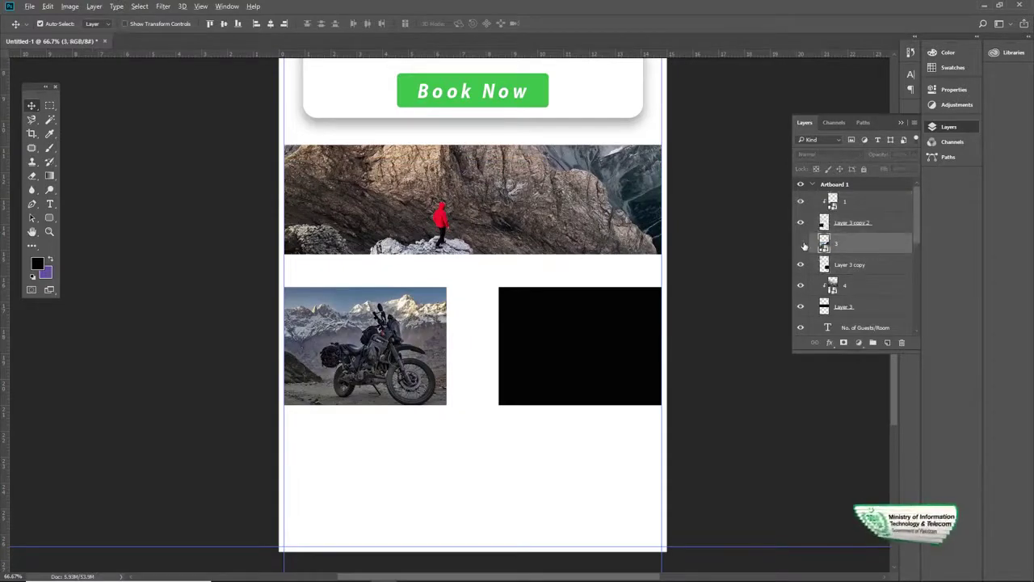
pyautogui.click(801, 243)
pyautogui.keyDown('alt'); pyautogui.click(838, 252); pyautogui.keyUp('alt')
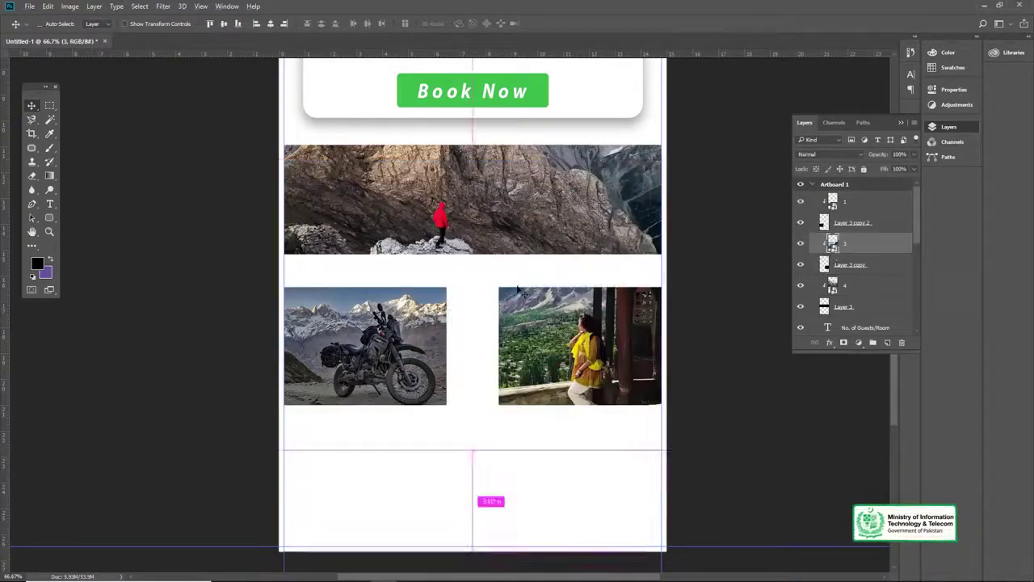
# - Adjust picture 3 inside its rectangle so the woman stands near the right edge with the terrace rope in view
pyautogui.moveTo(566, 327); pyautogui.dragTo(605, 311)
pyautogui.moveTo(415, 213); pyautogui.dragTo(436, 139)
pyautogui.keyDown('alt'); pyautogui.click(480, 265); pyautogui.keyUp('alt')
pyautogui.moveTo(504, 247); pyautogui.dragTo(490, 325)
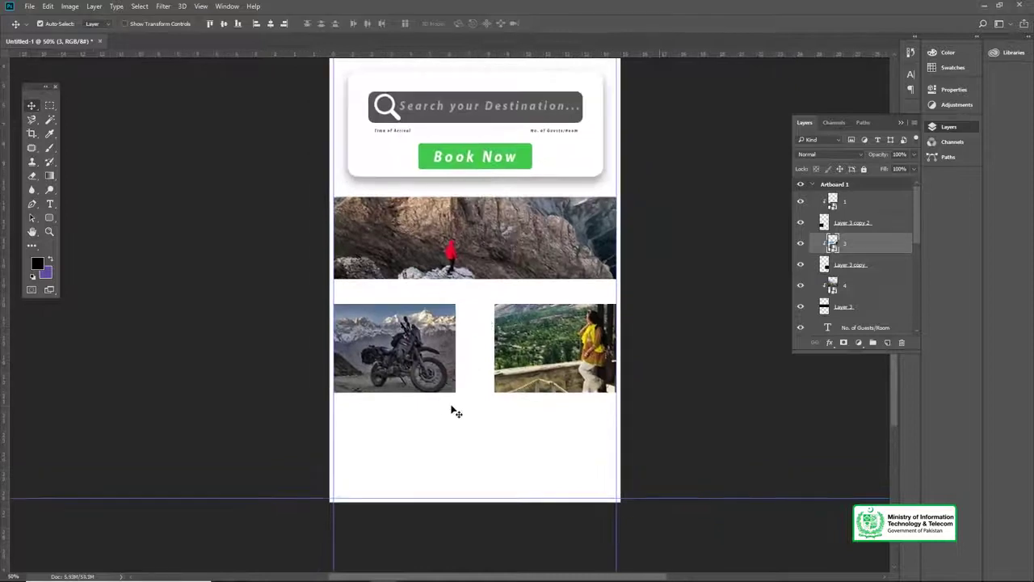
pyautogui.click(887, 343)
pyautogui.press('t')
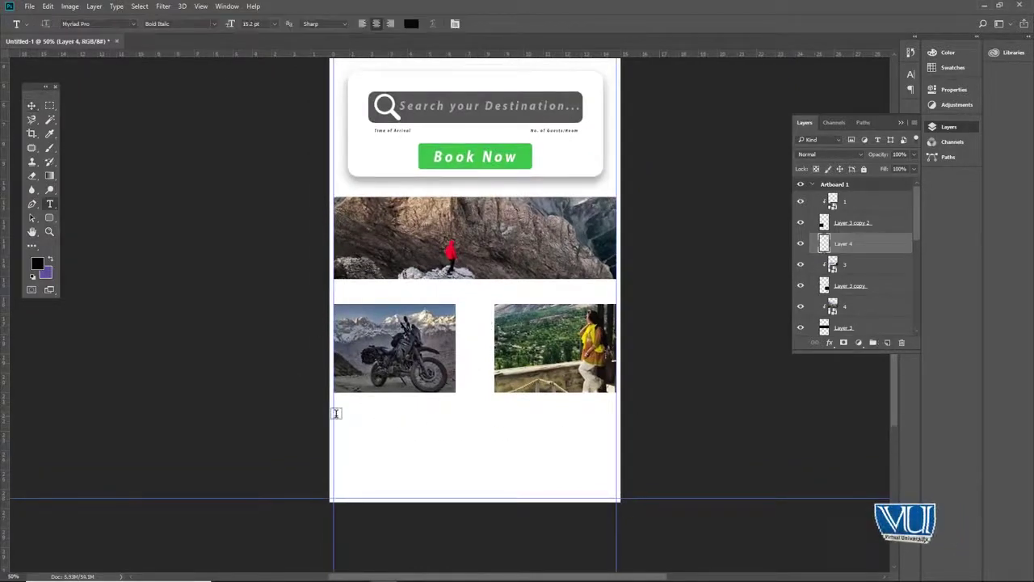
pyautogui.moveTo(335, 413); pyautogui.dragTo(592, 462)
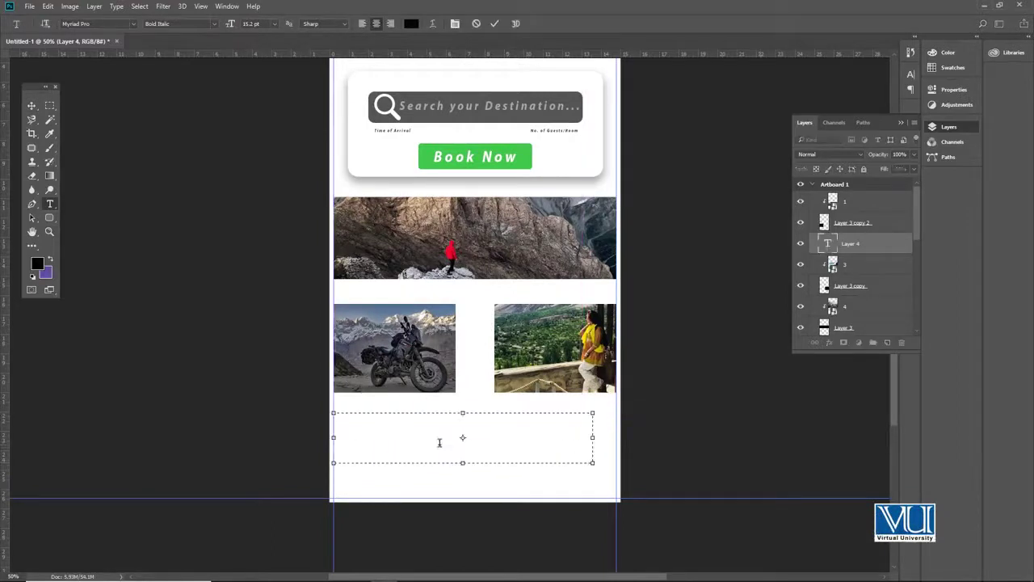
pyautogui.click(29, 105)
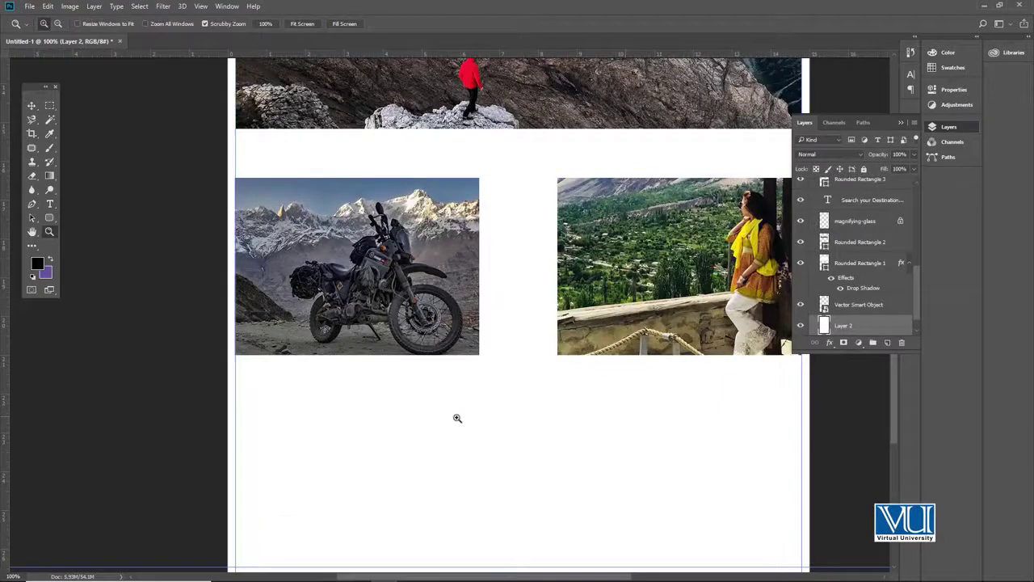
# - Draw a wide paragraph text box below the two small photos and enter a line of random placeholder letters
pyautogui.press('t')
pyautogui.moveTo(465, 438); pyautogui.dragTo(785, 519)
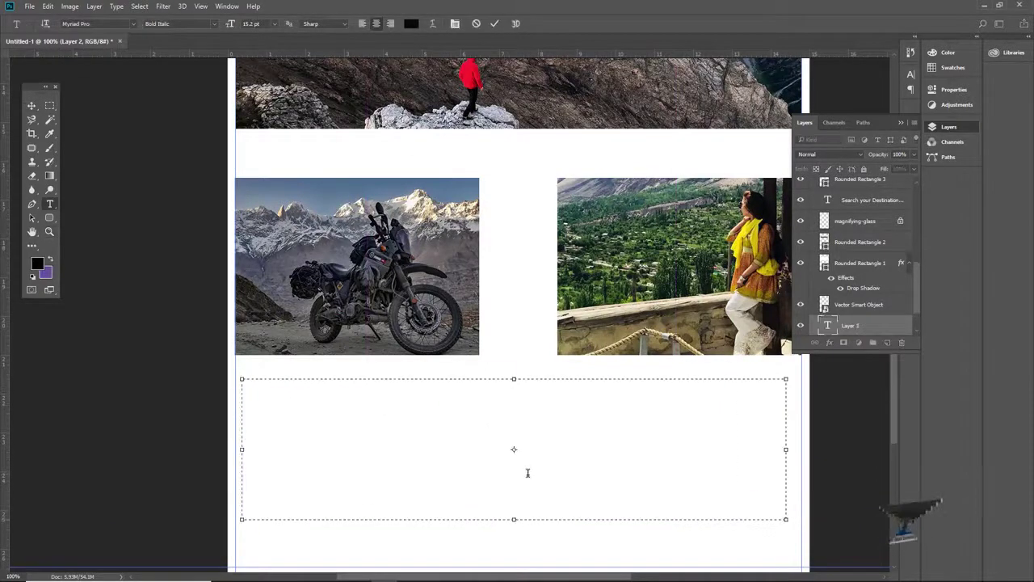
pyautogui.write('abasjcbiajcbiavcb')
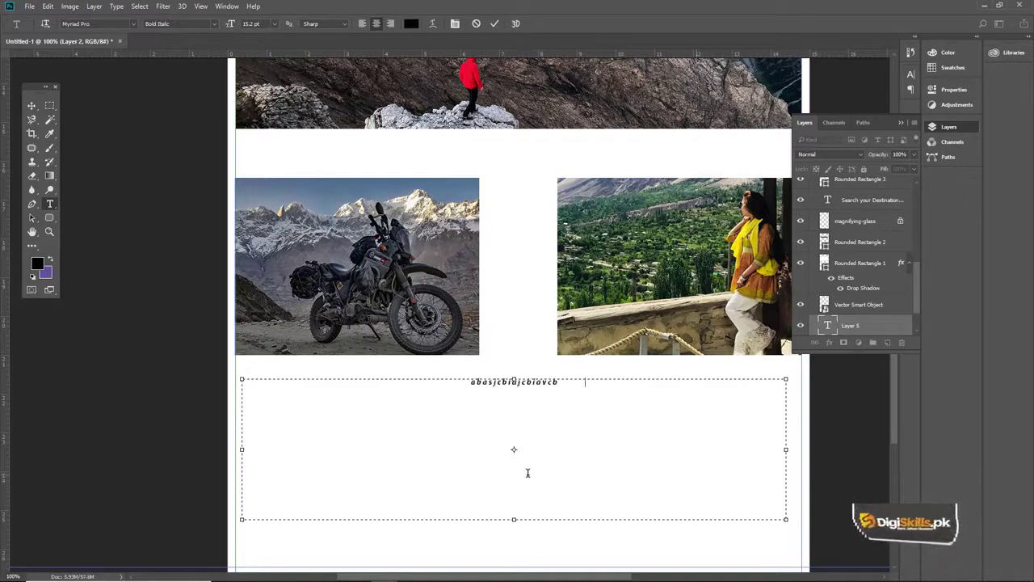
pyautogui.write('iadbvcisadvbsiadvbsidjvbsidjhivbsdjhivbsdijhvbsidvbsdijhvbsidavsdsad')
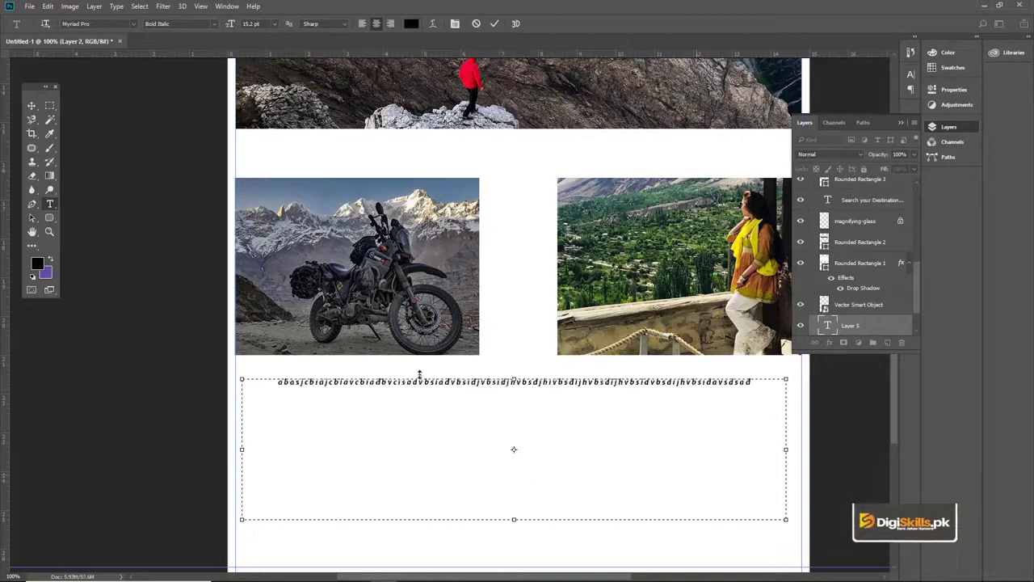
# - Copy the placeholder line, paste it repeatedly to fill the text box, and centre the text block below the photos
pyautogui.hotkey('ctrl', 'a')
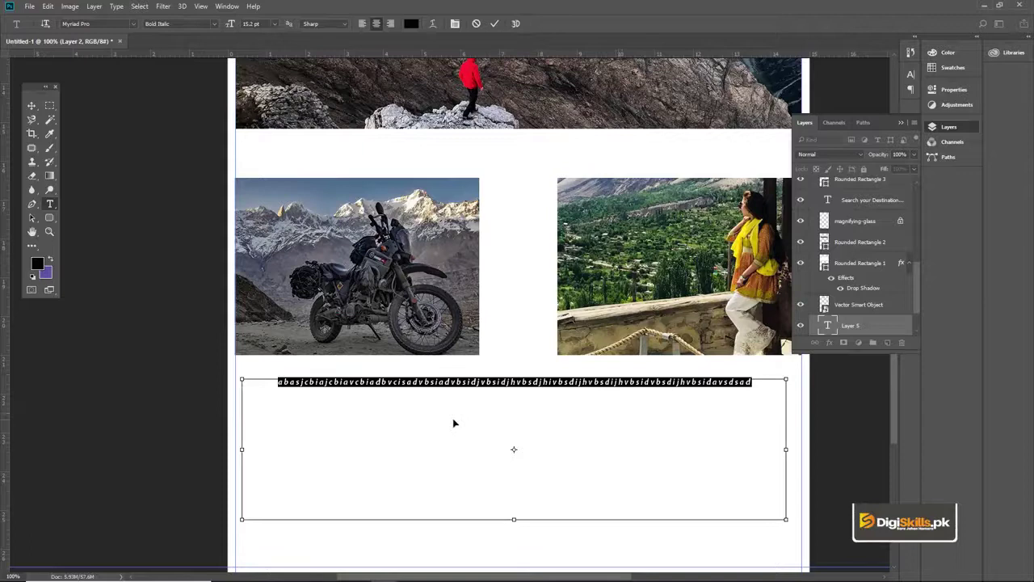
pyautogui.click(759, 385)
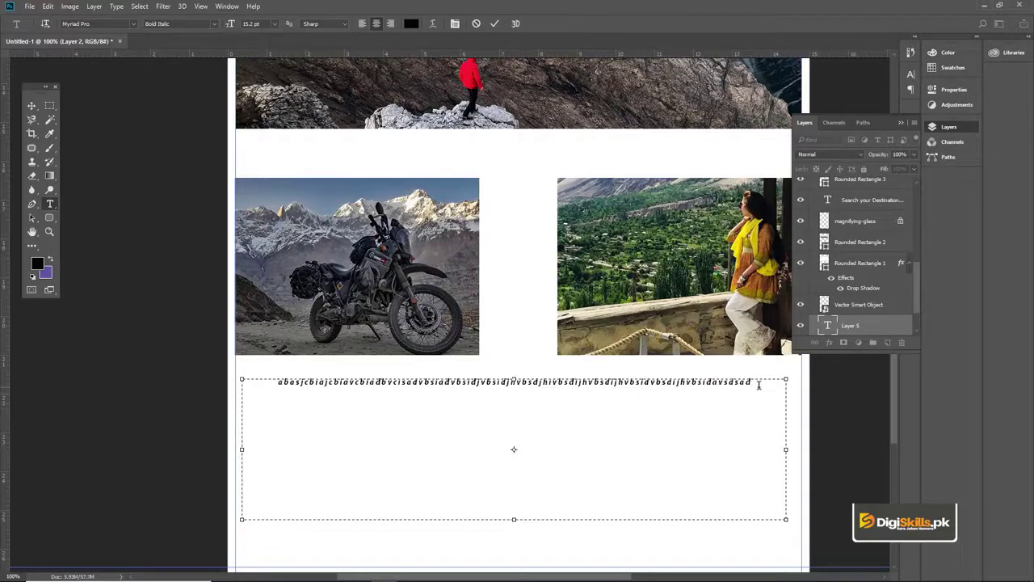
pyautogui.hotkey('ctrl', 'v')
pyautogui.hotkey('ctrl', 'v')
pyautogui.hotkey('ctrl', 'v')
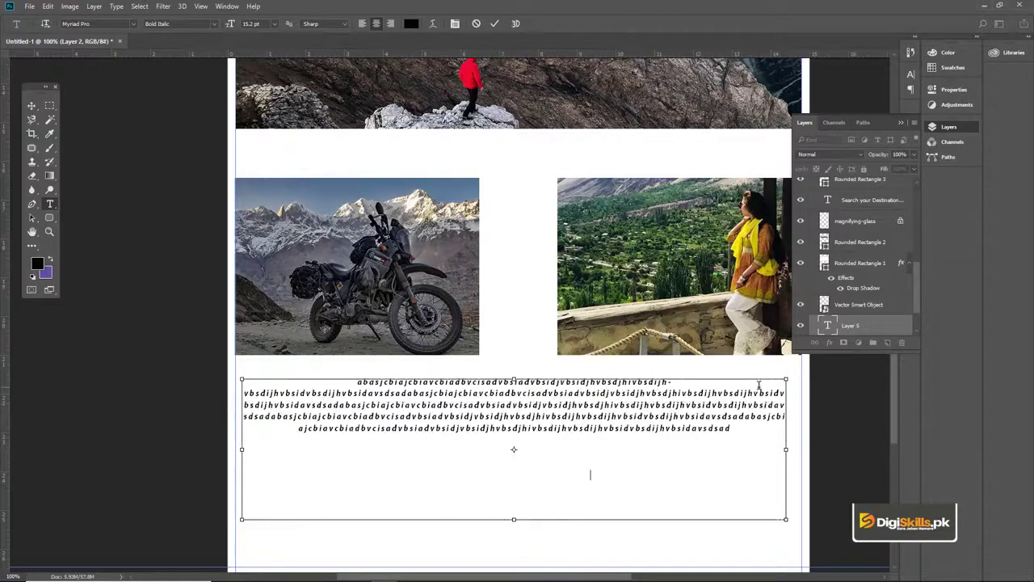
pyautogui.hotkey('ctrl', 'v')
pyautogui.hotkey('ctrl', 'v')
pyautogui.hotkey('ctrl', 'v')
pyautogui.hotkey('ctrl', 'v')
pyautogui.hotkey('ctrl', 'v')
pyautogui.hotkey('ctrl', 'v')
pyautogui.click(31, 105)
pyautogui.moveTo(402, 390); pyautogui.dragTo(433, 373)
pyautogui.scroll(-2, 433, 372)
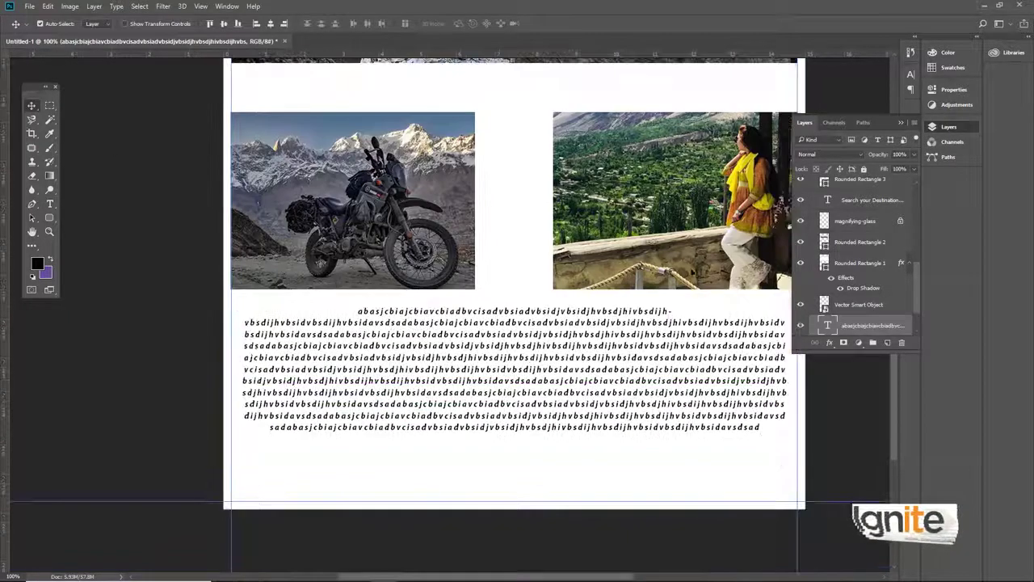
# - Add a new layer above Rounded Rectangle 3 and marquee-select a full-width strip along the artboard's bottom edge
pyautogui.moveTo(867, 321); pyautogui.dragTo(878, 197)
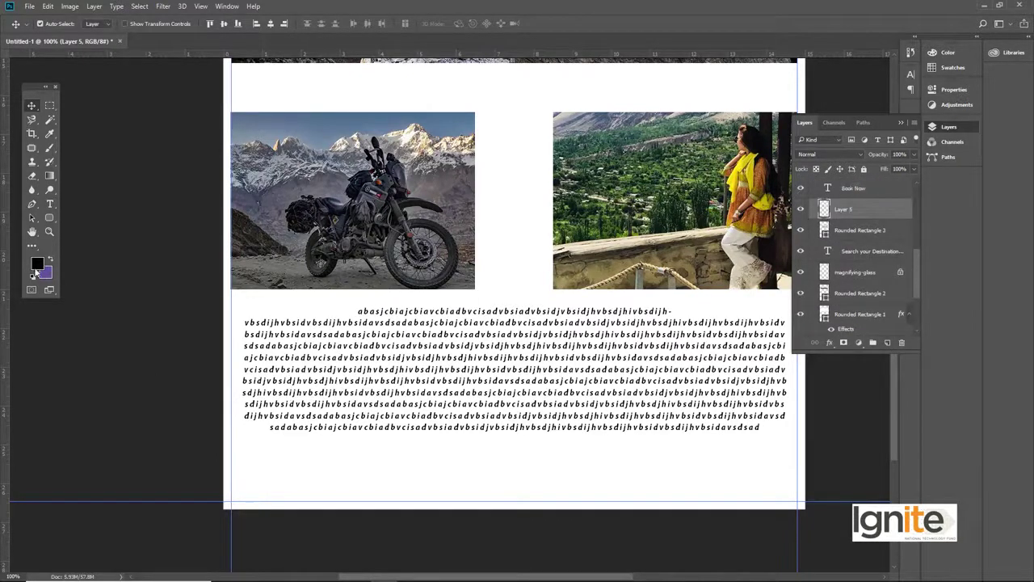
pyautogui.click(52, 105)
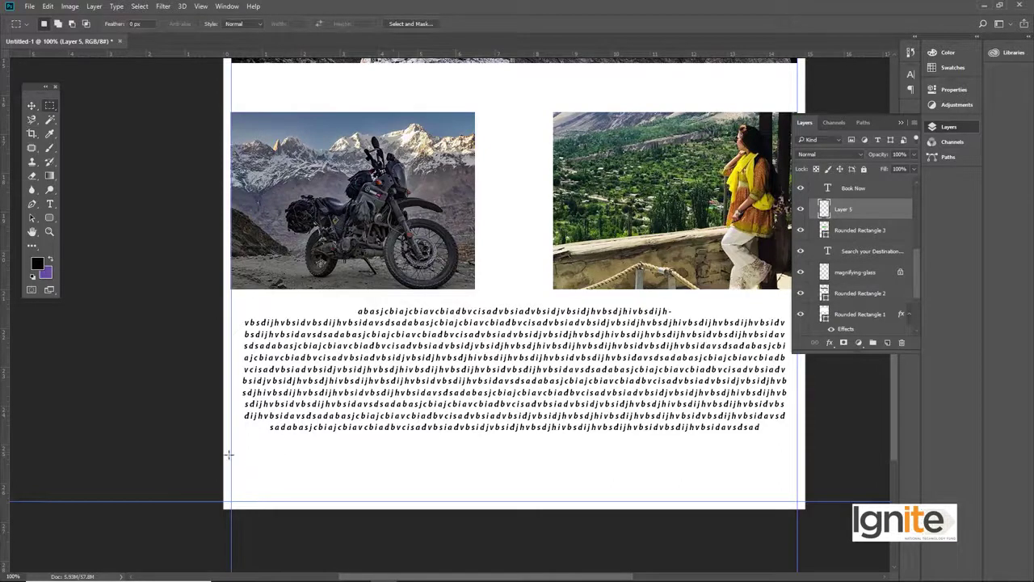
pyautogui.moveTo(228, 455); pyautogui.dragTo(876, 540)
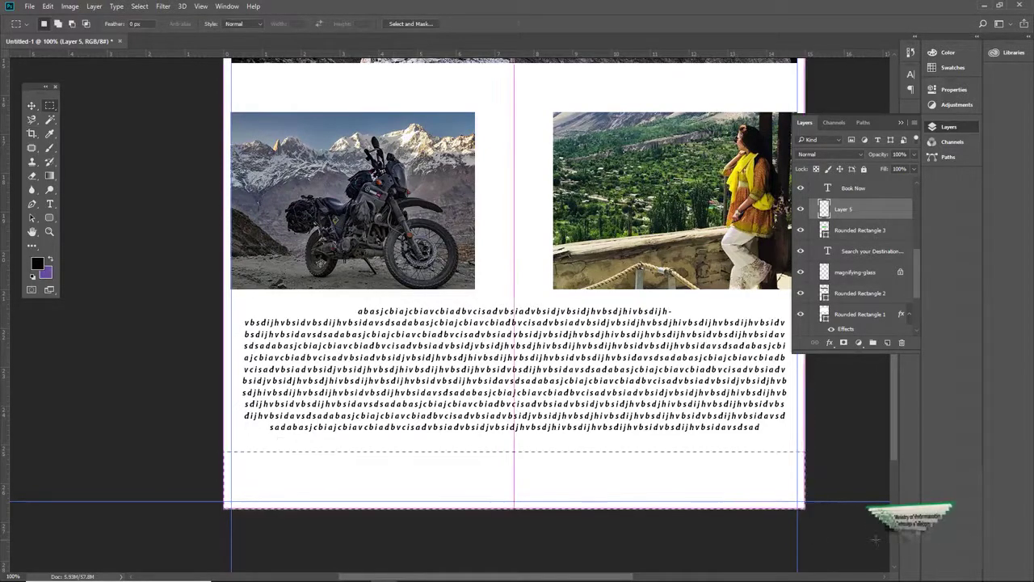
# - Set the foreground colour to the Book Now button's green and fill the selected bottom strip with it
pyautogui.press('v')
pyautogui.moveTo(534, 228); pyautogui.dragTo(514, 569)
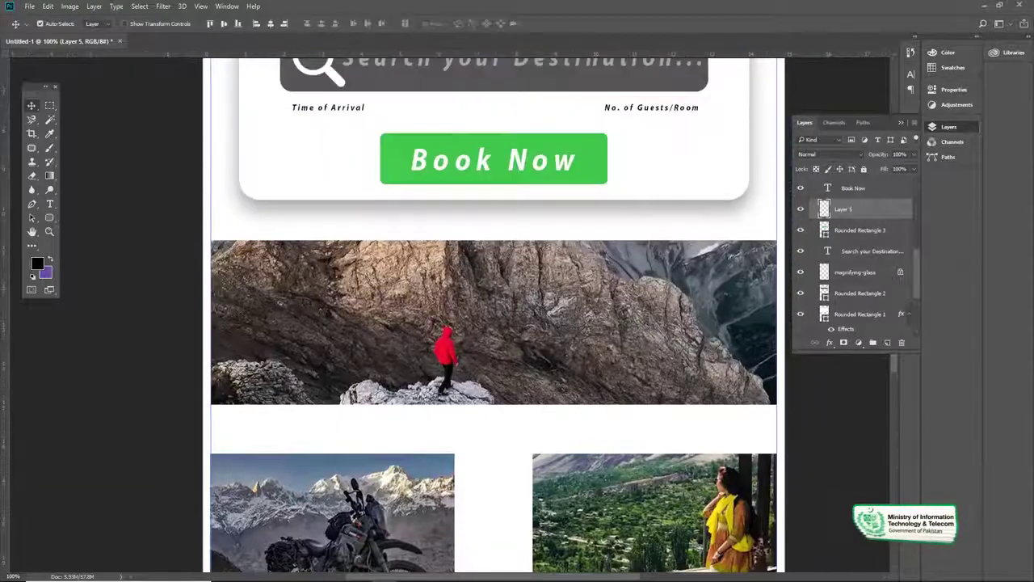
pyautogui.click(37, 264)
pyautogui.click(768, 124)
pyautogui.moveTo(588, 383); pyautogui.dragTo(605, 150)
pyautogui.moveTo(572, 333); pyautogui.dragTo(561, 202)
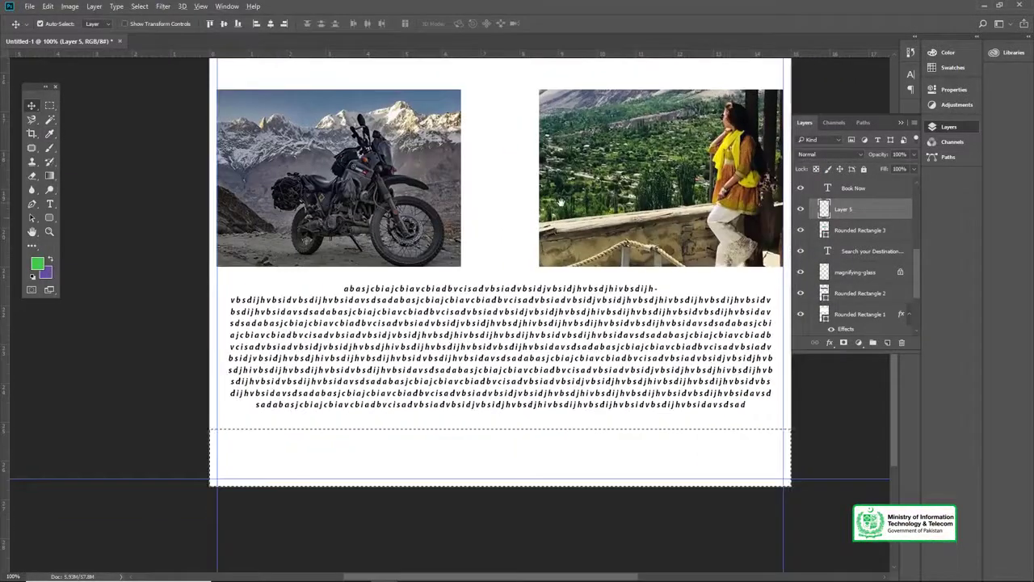
pyautogui.hotkey('alt', 'BackSpace')
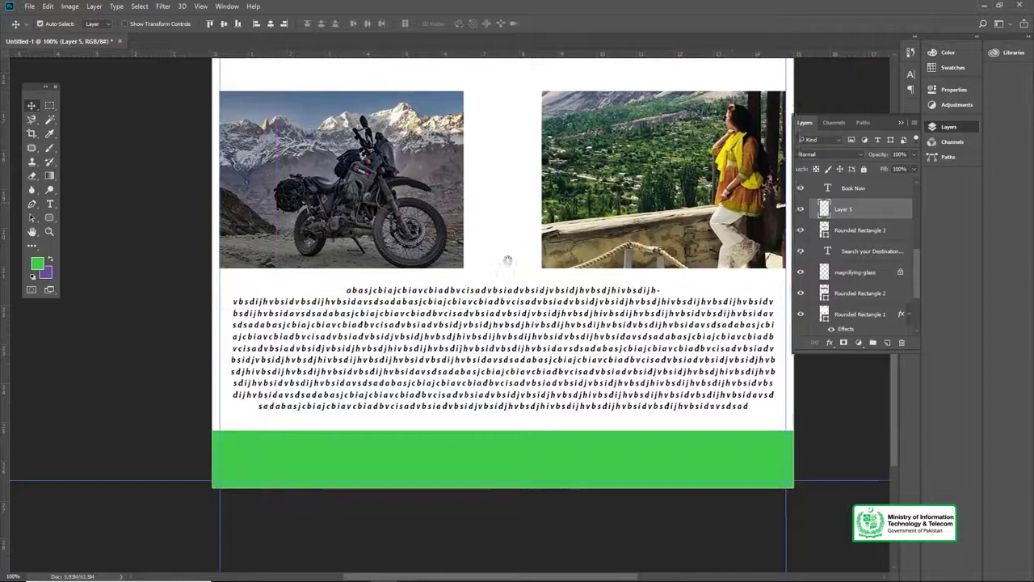
# - Switch to File Explorer, go from the Pics folder to the icon folder and place the gear icon into the Photoshop design
pyautogui.moveTo(507, 261); pyautogui.dragTo(518, 285)
pyautogui.press('z')
pyautogui.click(306, 23)
pyautogui.press('v')
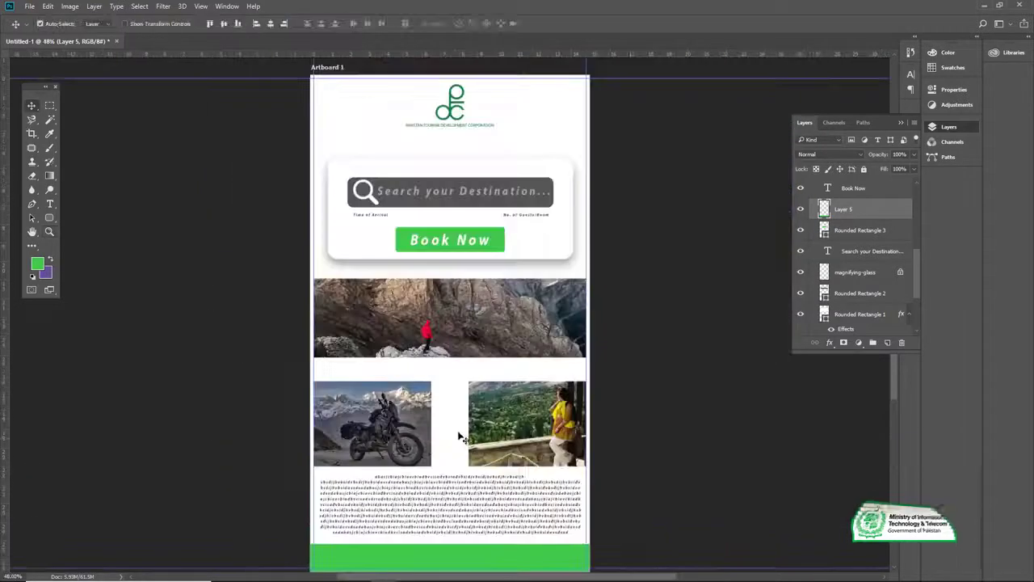
pyautogui.moveTo(464, 580)
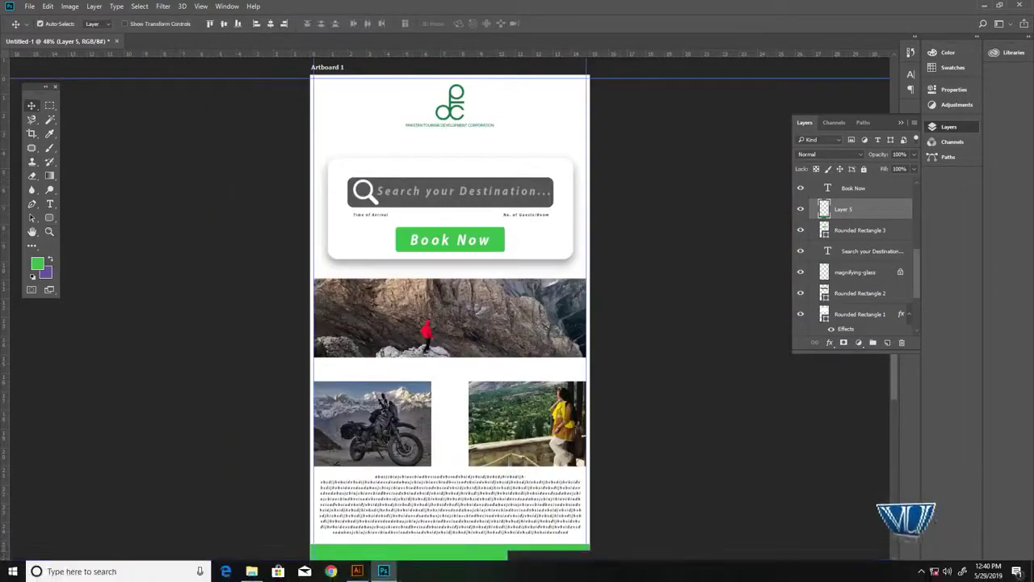
pyautogui.click(254, 572)
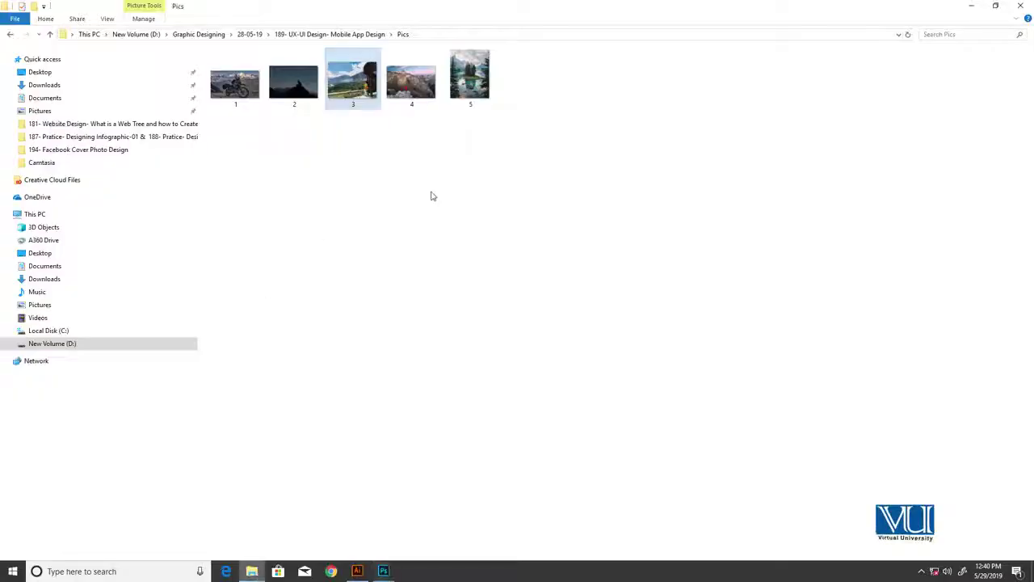
pyautogui.press('BackSpace')
pyautogui.doubleClick(242, 68)
pyautogui.moveTo(293, 75); pyautogui.dragTo(408, 545)
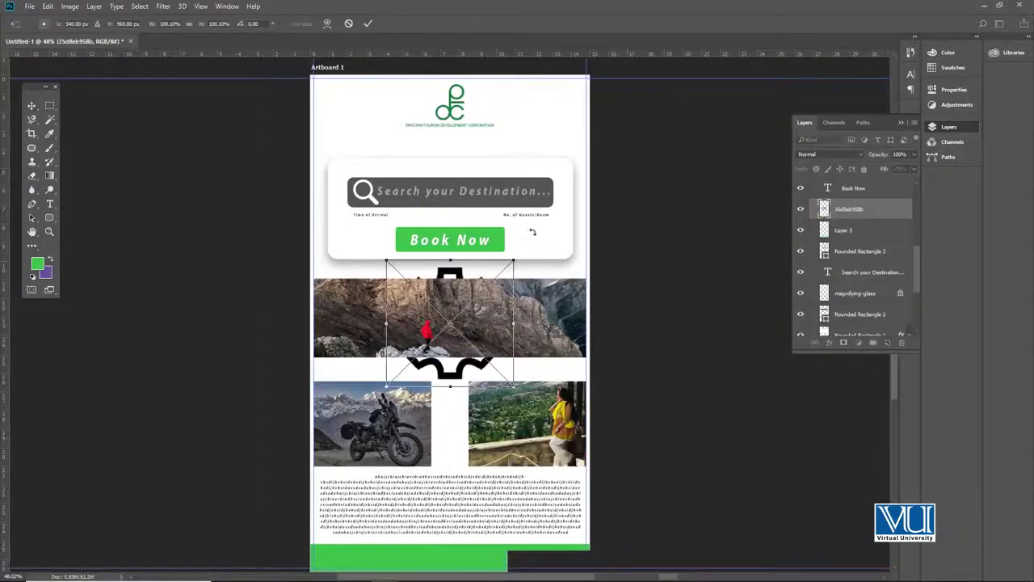
# - Scale the gear icon down to about 21% and position it at the left end of the green footer strip
pyautogui.moveTo(515, 260); pyautogui.dragTo(486, 288)
pyautogui.moveTo(473, 330); pyautogui.dragTo(406, 519)
pyautogui.press('Return')
pyautogui.scroll(5, 380, 485)
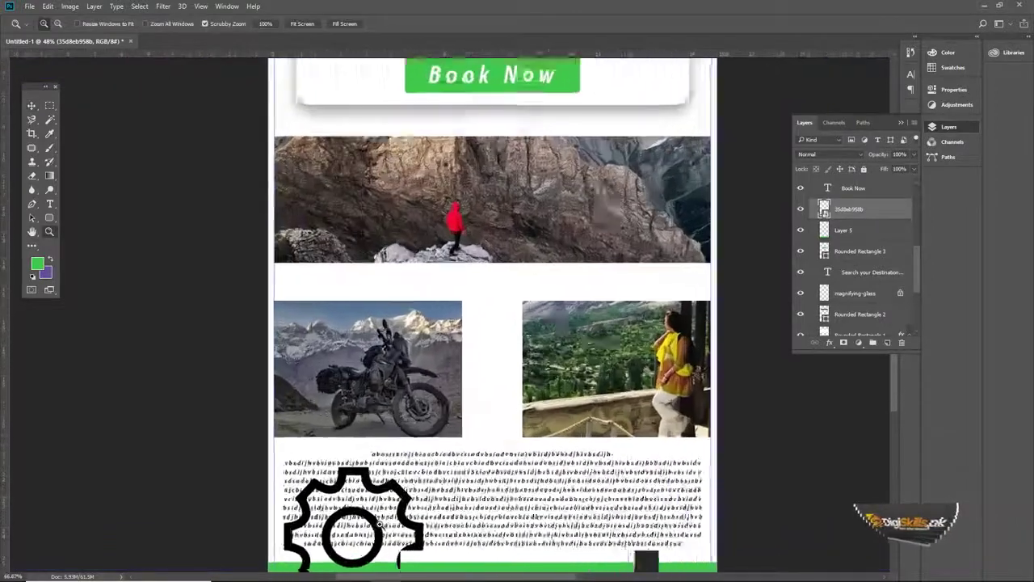
pyautogui.scroll(-3, 394, 478)
pyautogui.hotkey('ctrl', 't')
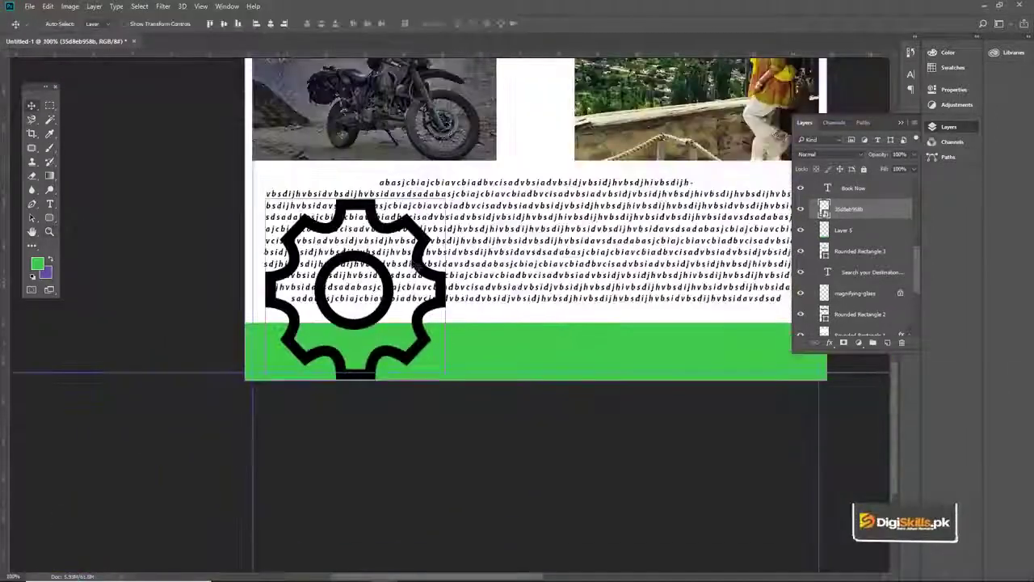
pyautogui.moveTo(437, 213); pyautogui.dragTo(345, 332)
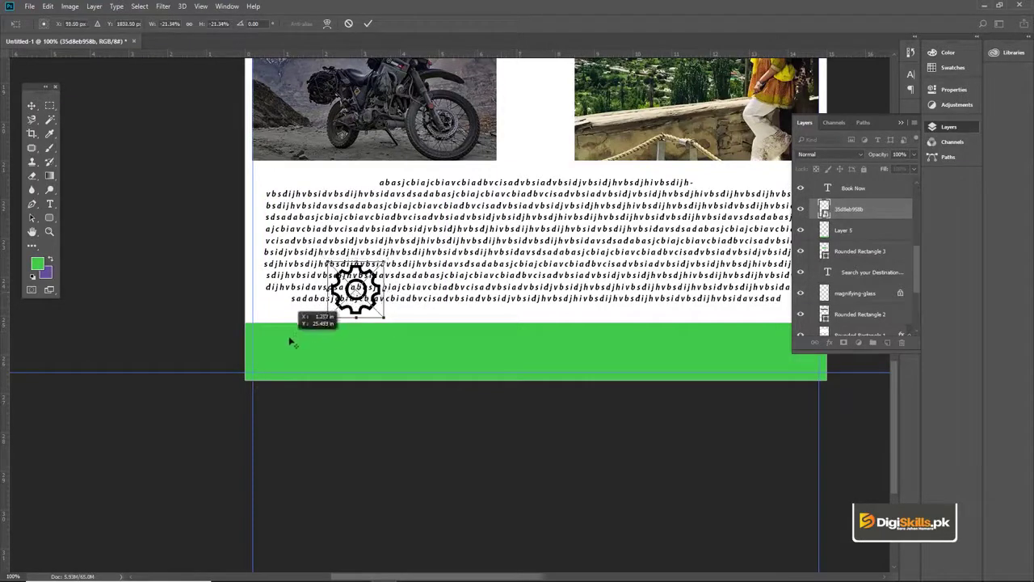
pyautogui.moveTo(357, 287); pyautogui.dragTo(285, 345)
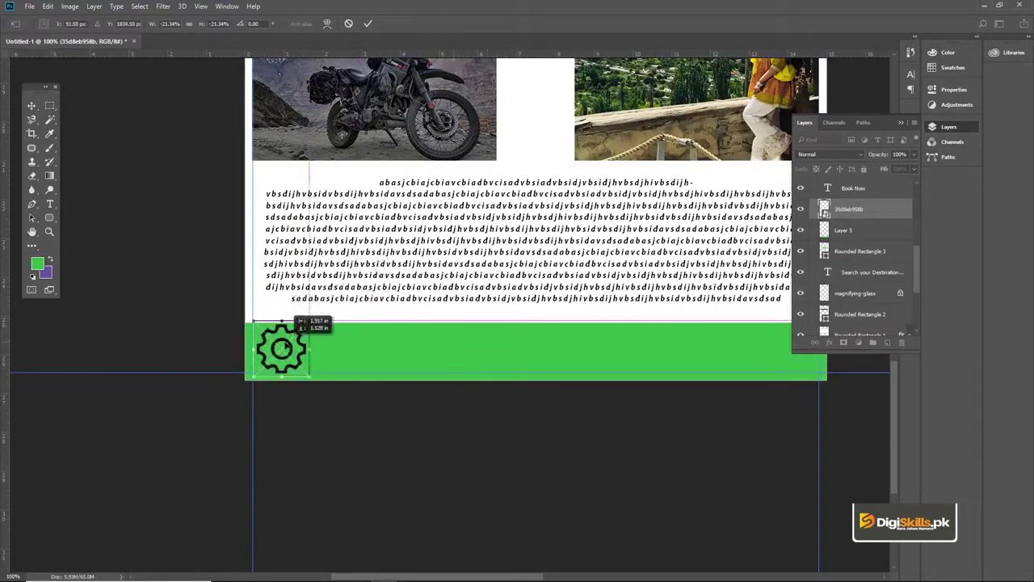
pyautogui.press('Return')
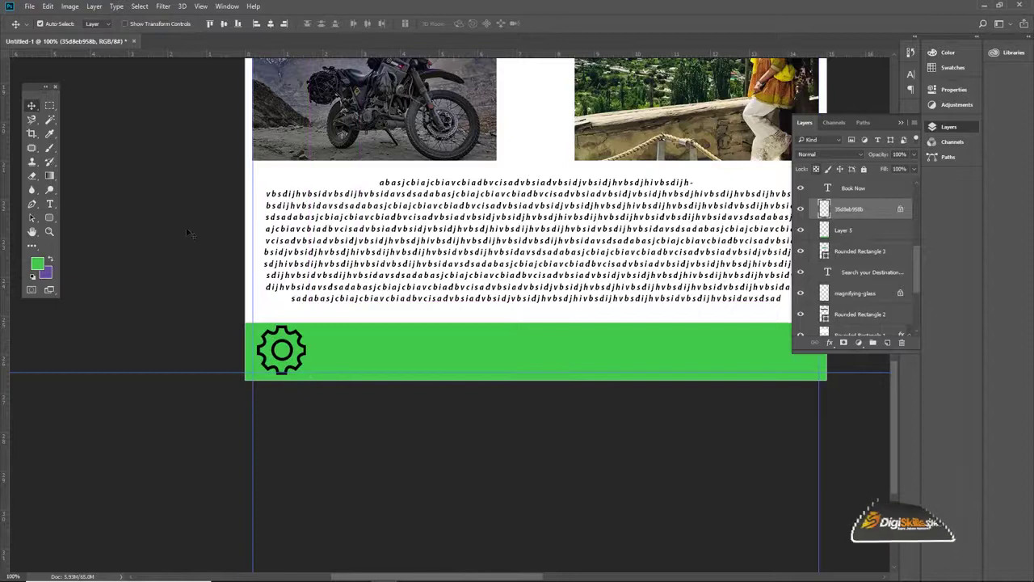
# - Set the foreground colour to white (ffffff) and recolour the gear icon with it
pyautogui.click(38, 265)
pyautogui.click(526, 107)
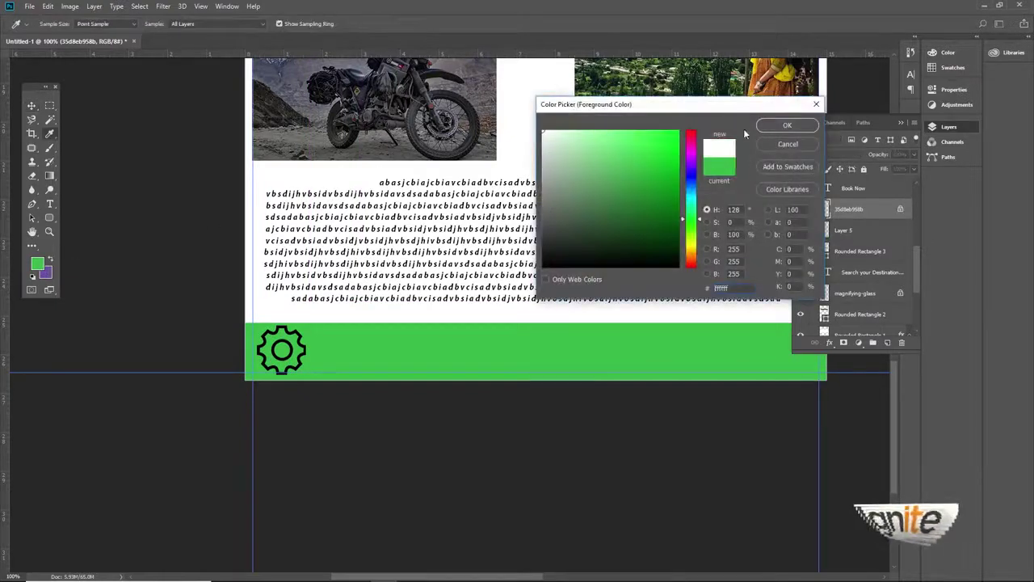
pyautogui.click(797, 124)
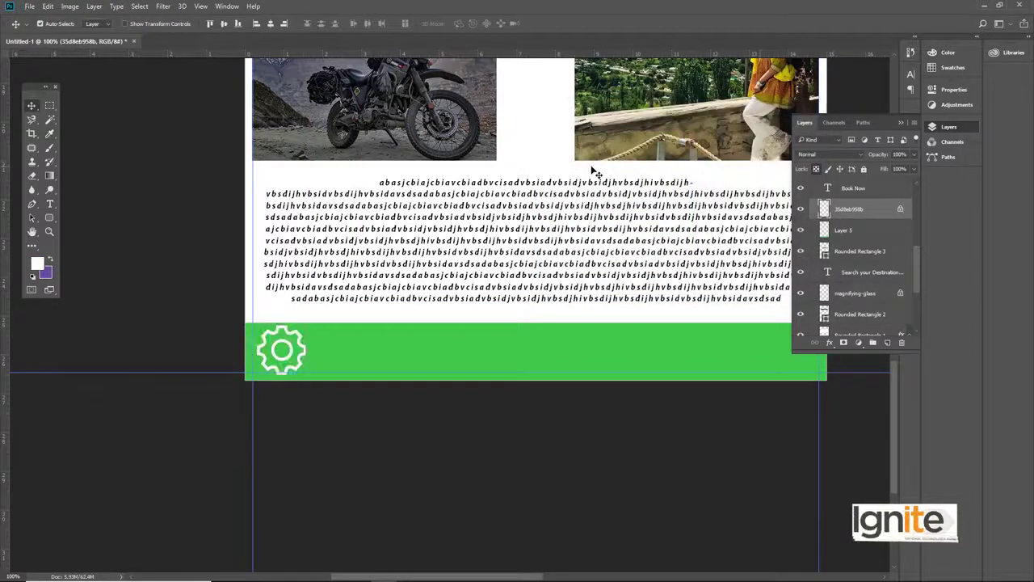
# - Duplicate the white gear icon twice, placing one copy at the footer's right end and centring the other horizontally on the artboard
pyautogui.hotkey('ctrl', 'j')
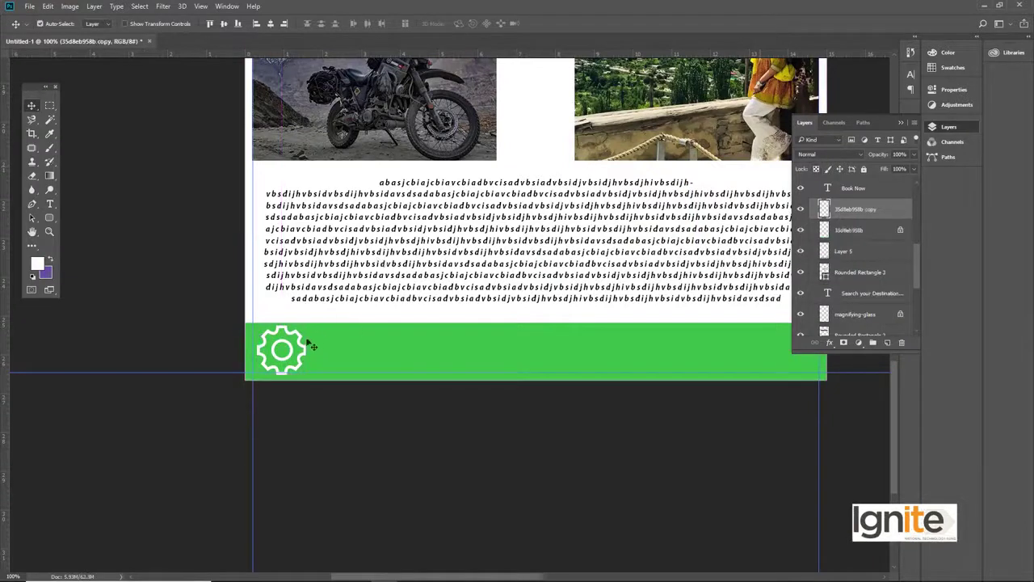
pyautogui.moveTo(292, 349); pyautogui.dragTo(521, 330)
pyautogui.hotkey('ctrl', 'j')
pyautogui.moveTo(473, 355); pyautogui.dragTo(719, 354)
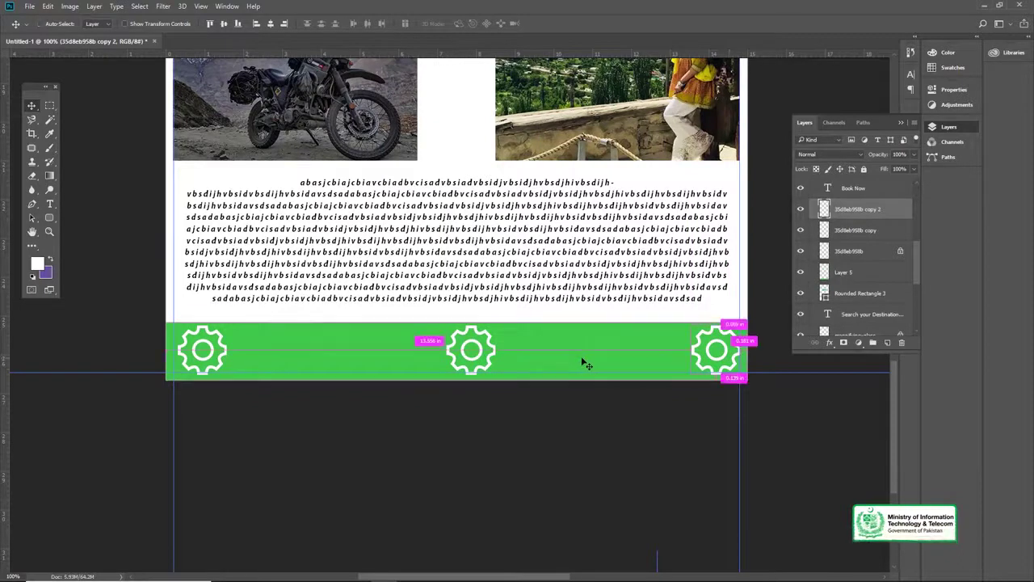
pyautogui.click(495, 346)
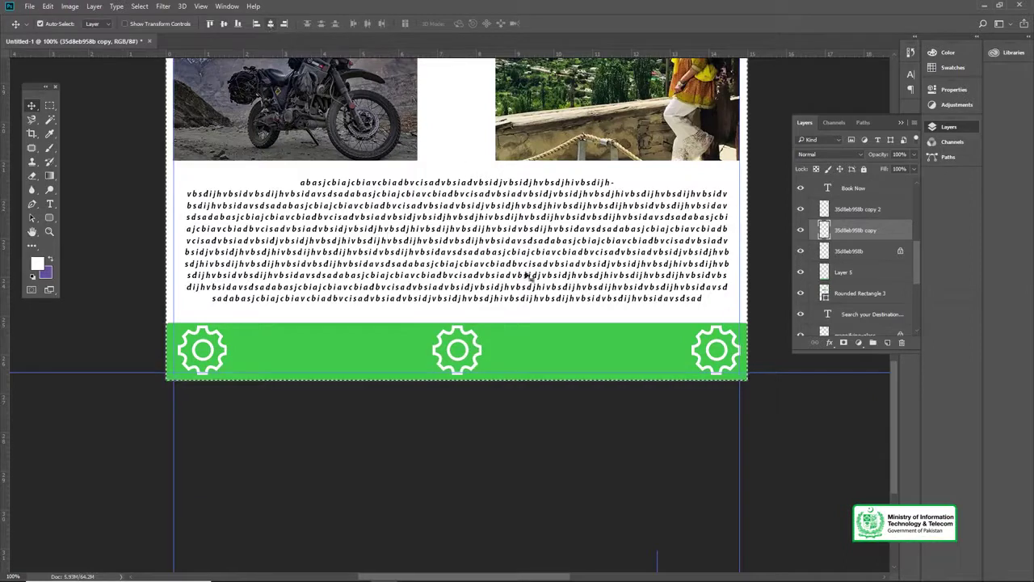
# - Switch to File Explorer and place the 473-512 battery icon into the Photoshop design, moving it near the artboard's upper-right corner
pyautogui.press('z')
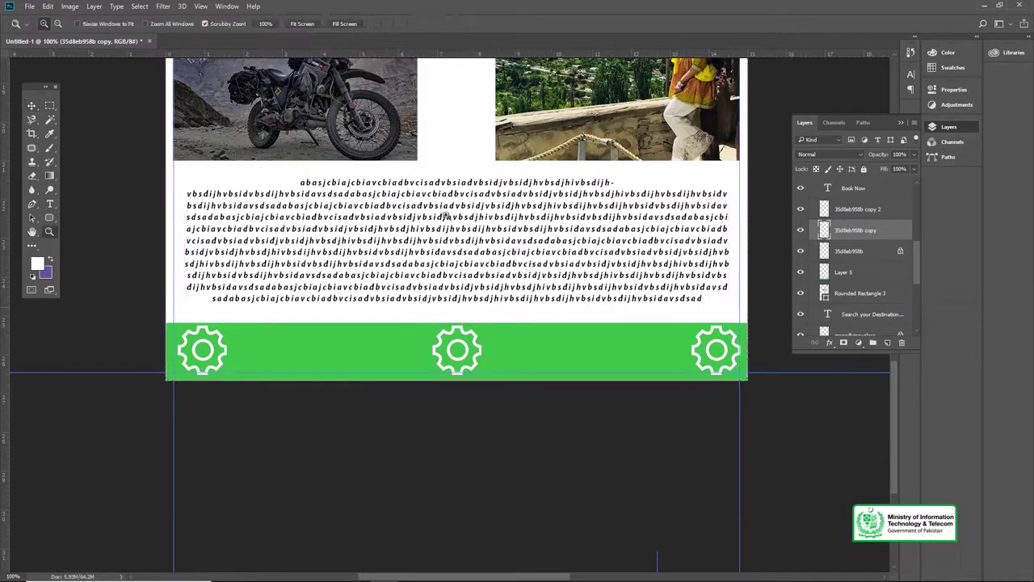
pyautogui.click(302, 24)
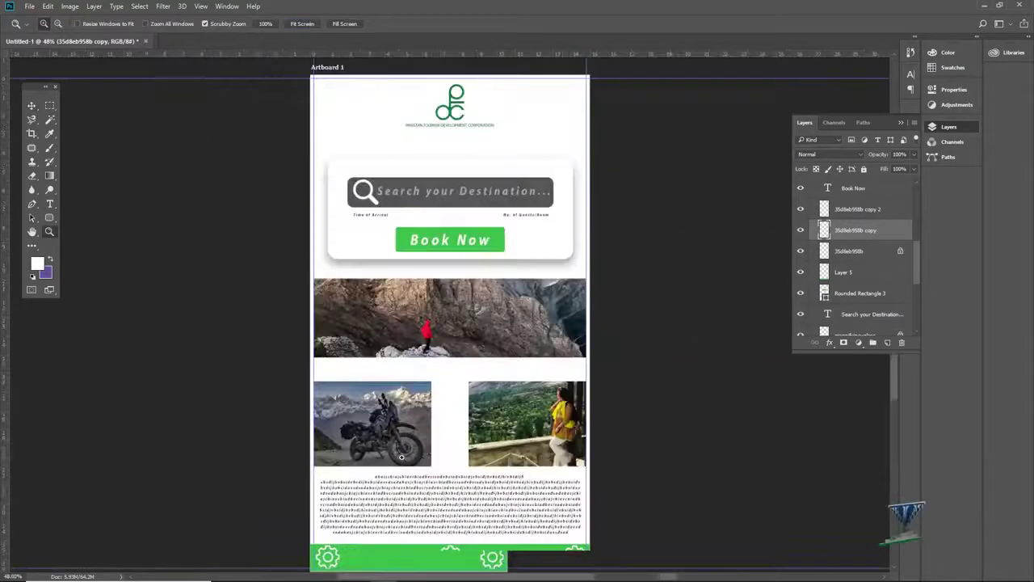
pyautogui.press('v')
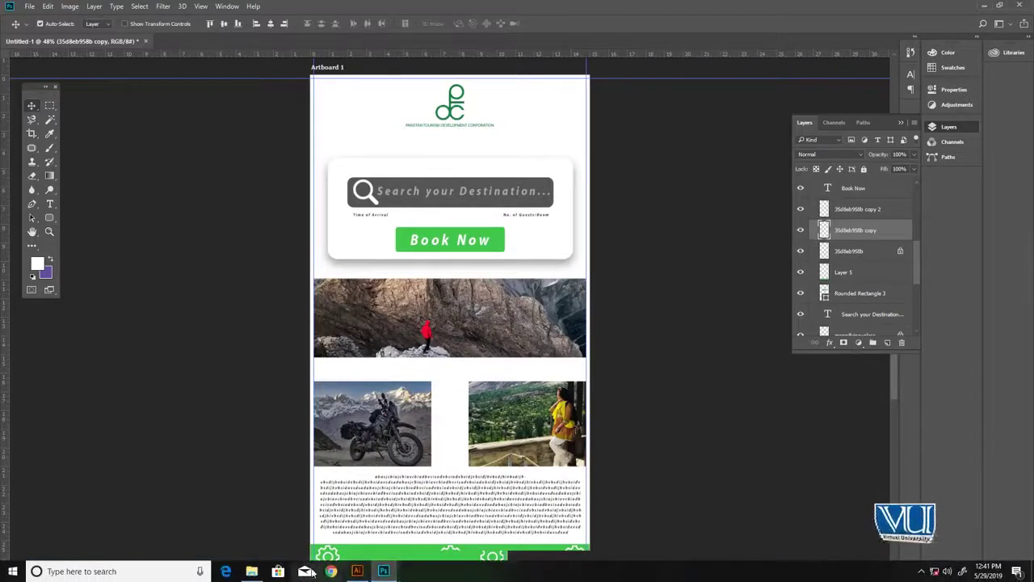
pyautogui.click(253, 571)
pyautogui.click(651, 85)
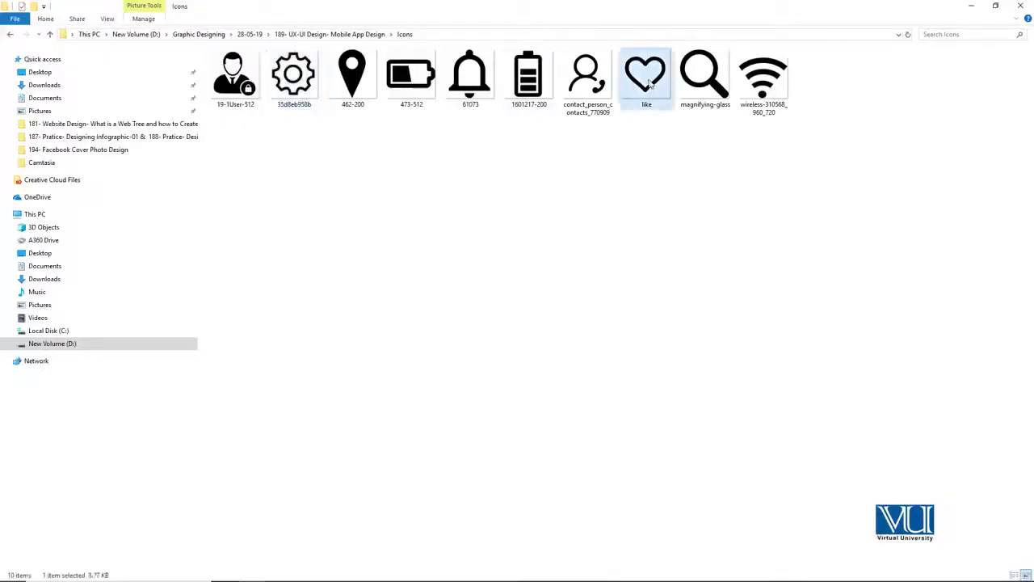
pyautogui.click(699, 72)
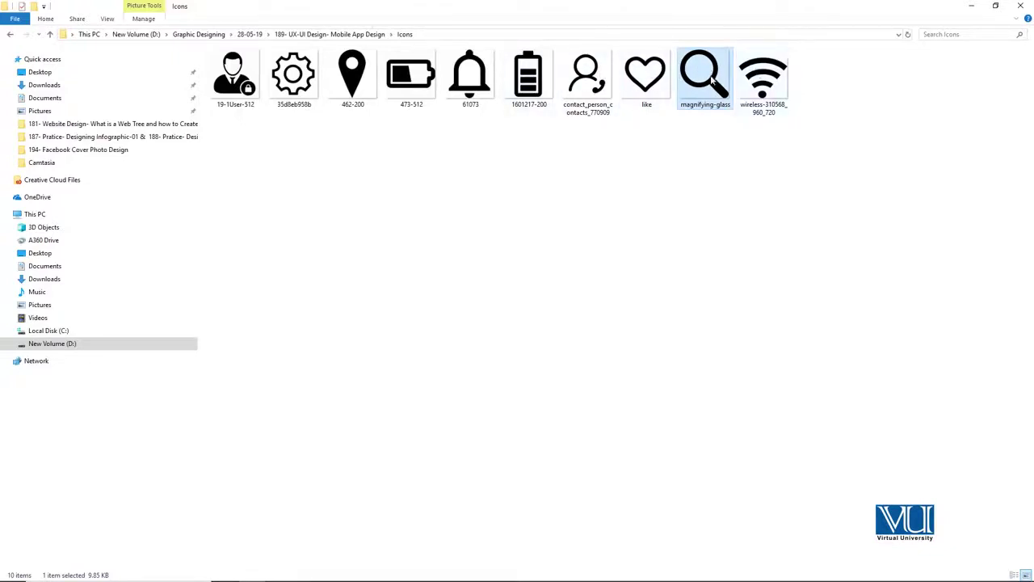
pyautogui.moveTo(410, 77); pyautogui.dragTo(547, 93)
pyautogui.moveTo(483, 271); pyautogui.dragTo(567, 77)
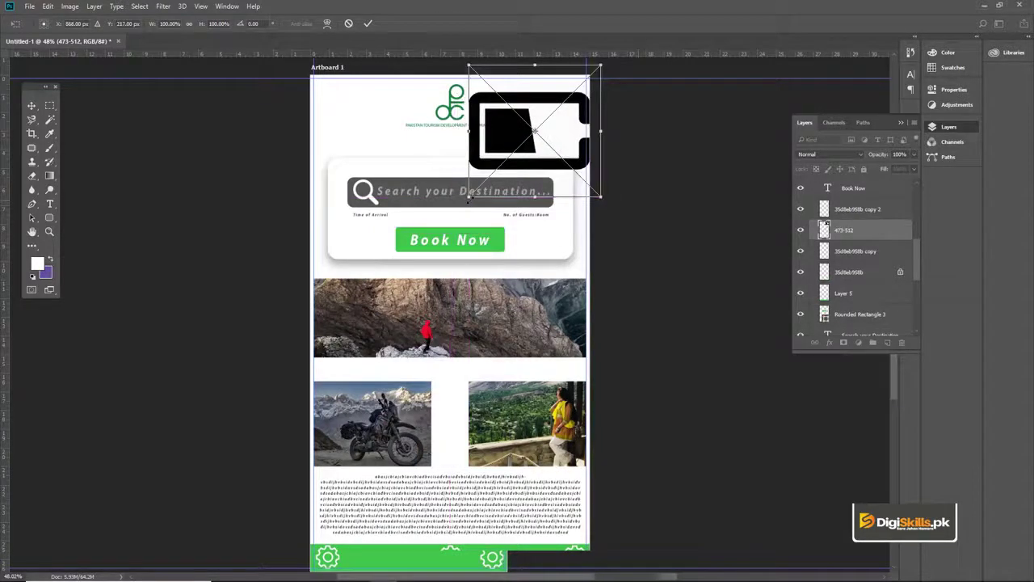
# - Scale the battery icon to 16.6% and position it in the artboard's upper-right corner against the guides
pyautogui.moveTo(468, 197); pyautogui.dragTo(509, 135)
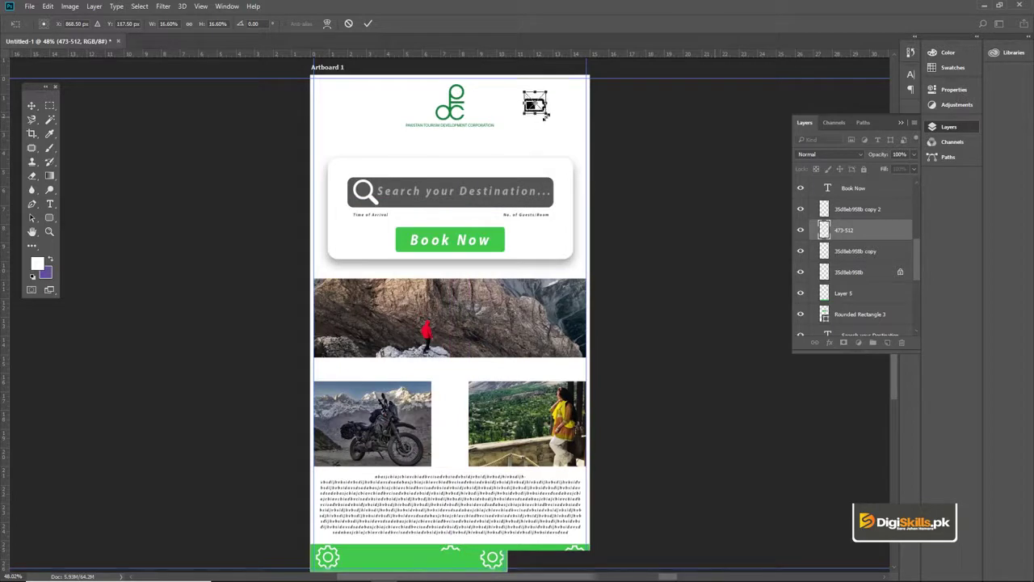
pyautogui.hotkey('shift', 'Up')
pyautogui.hotkey('shift', 'Right')
pyautogui.hotkey('shift', 'Right')
pyautogui.hotkey('shift', 'Right')
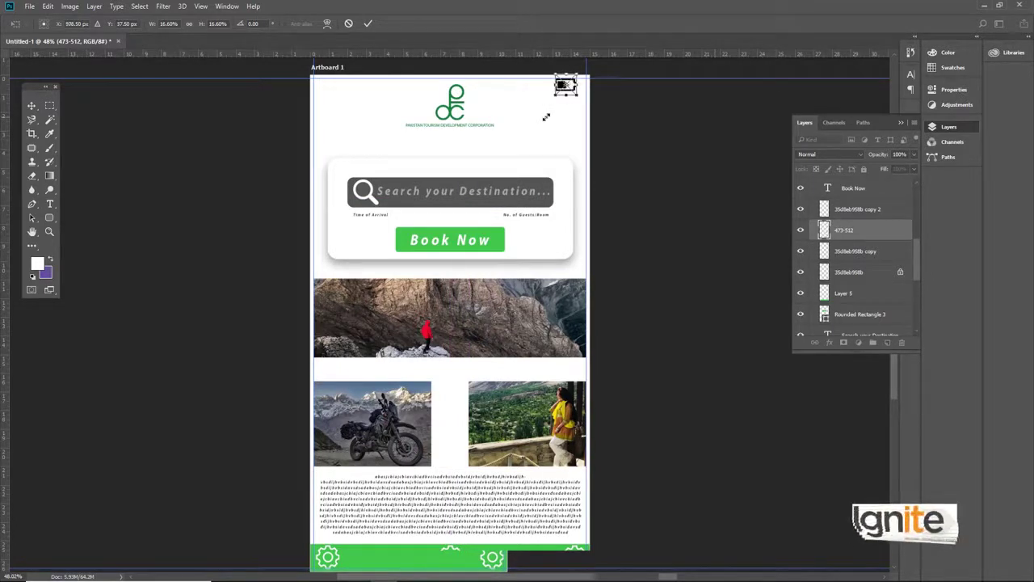
pyautogui.press('Return')
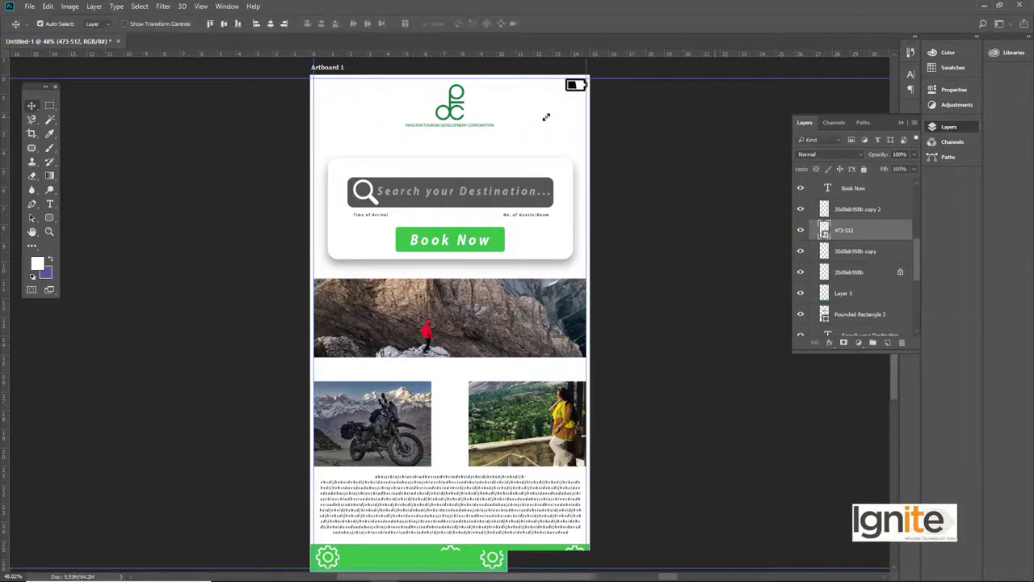
# - Switch to File Explorer and place the wireless-310568_960_720 icon into the Photoshop design near the artboard's upper-left corner
pyautogui.moveTo(365, 579)
pyautogui.click(253, 572)
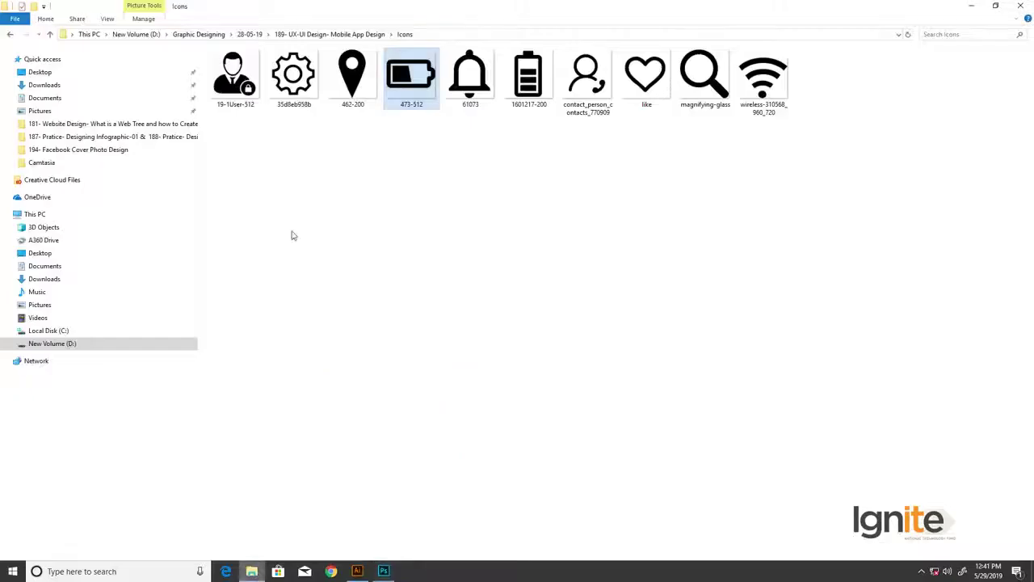
pyautogui.moveTo(769, 73); pyautogui.dragTo(396, 109)
pyautogui.moveTo(557, 234); pyautogui.dragTo(408, 217)
pyautogui.press('Return')
# - Shrink the Wi-Fi icon to roughly the battery icon's size and fit it into the artboard's upper-left corner
pyautogui.keyDown('ctrl'); pyautogui.click(361, 108); pyautogui.keyUp('ctrl')
pyautogui.keyDown('ctrl'); pyautogui.click(361, 110); pyautogui.keyUp('ctrl')
pyautogui.keyDown('ctrl'); pyautogui.click(359, 108); pyautogui.keyUp('ctrl')
pyautogui.keyDown('ctrl'); pyautogui.click(359, 109); pyautogui.keyUp('ctrl')
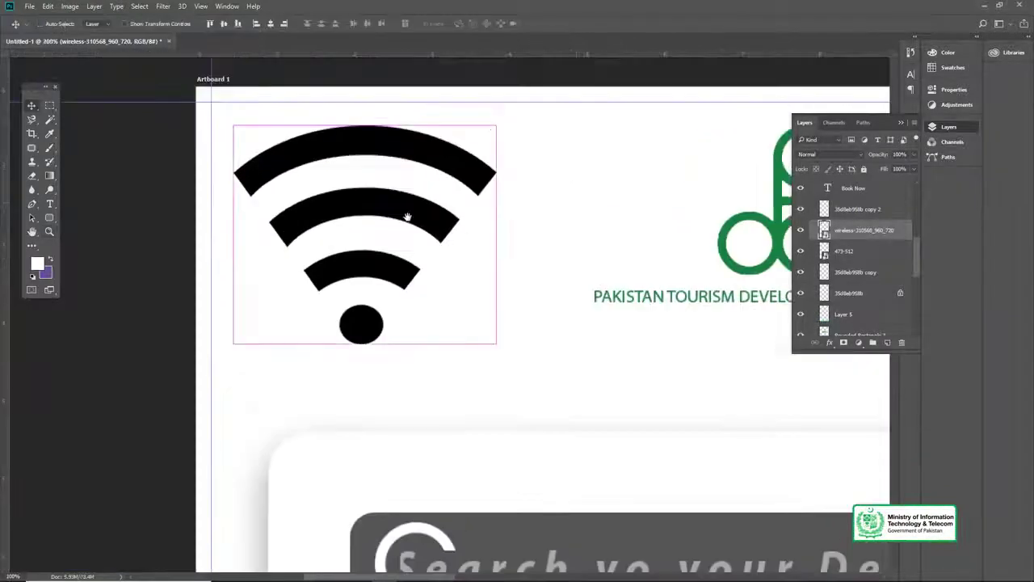
pyautogui.hotkey('ctrl', 't')
pyautogui.moveTo(433, 284); pyautogui.dragTo(331, 147)
pyautogui.press('Return')
pyautogui.hotkey('ctrl', '0')
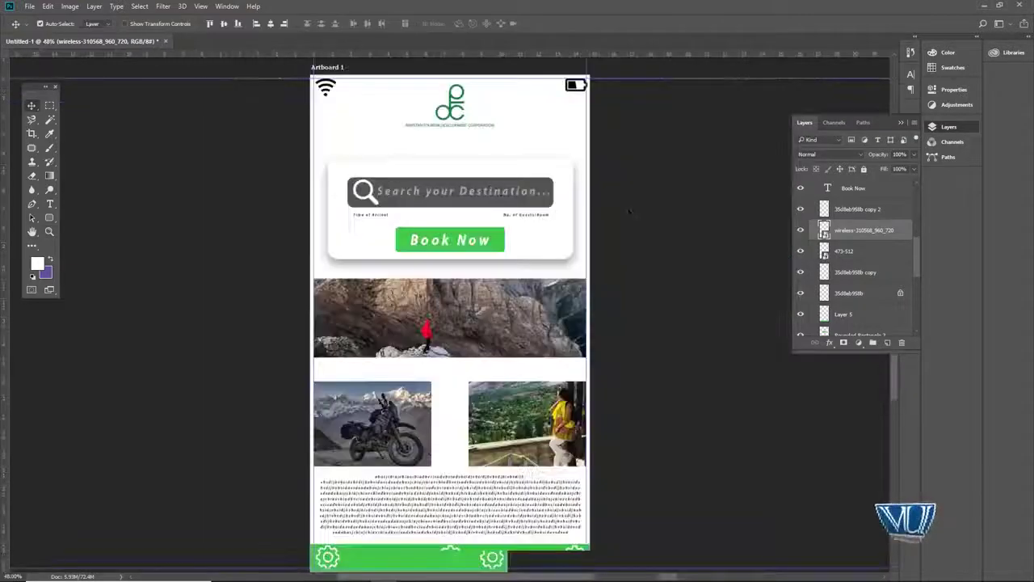